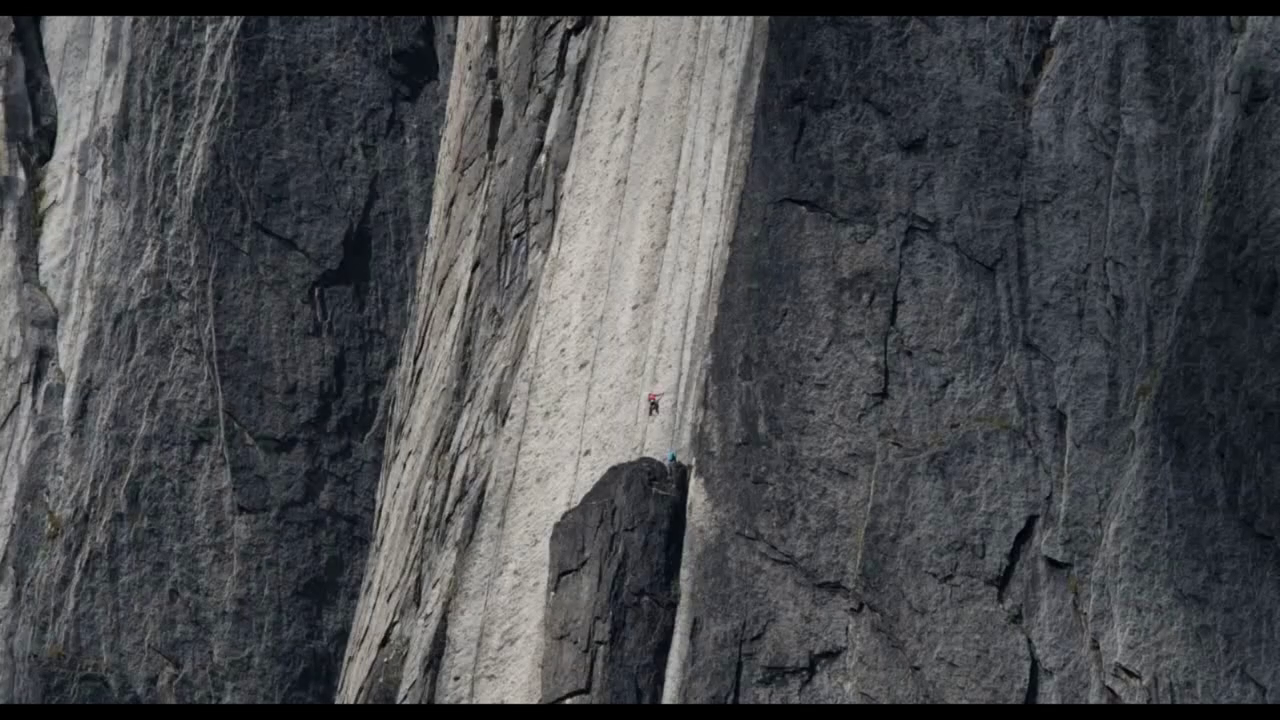
# Step: Launch Google Chrome from the Run dialog and maximise its window
pyautogui.press('super+r')
pyautogui.write('chrome')
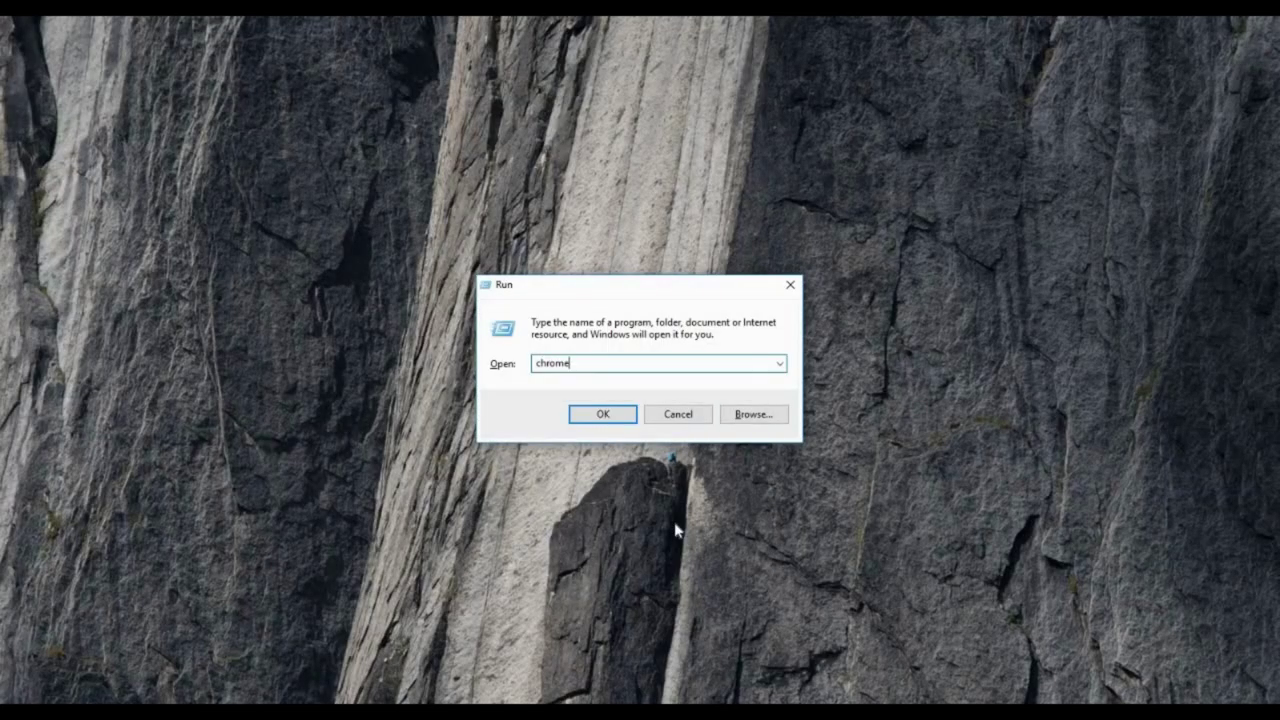
pyautogui.press('Return')
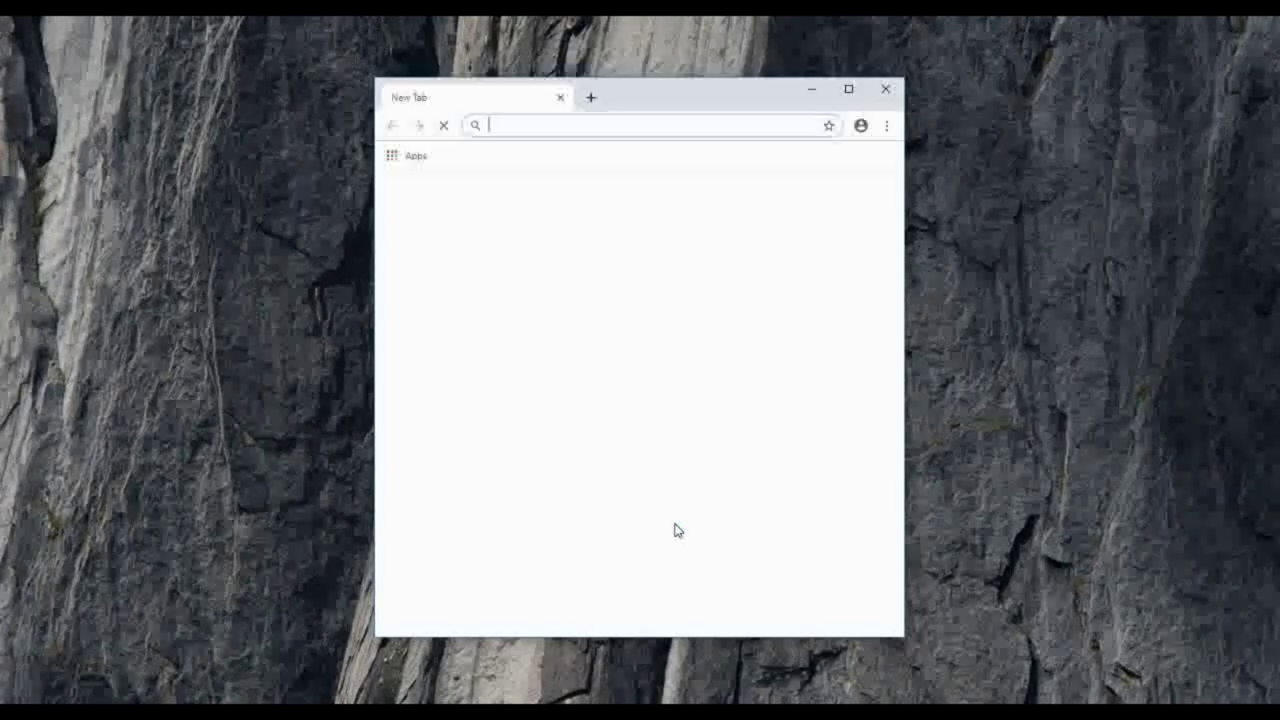
pyautogui.hotkey('alt', 'space')
pyautogui.write('x')
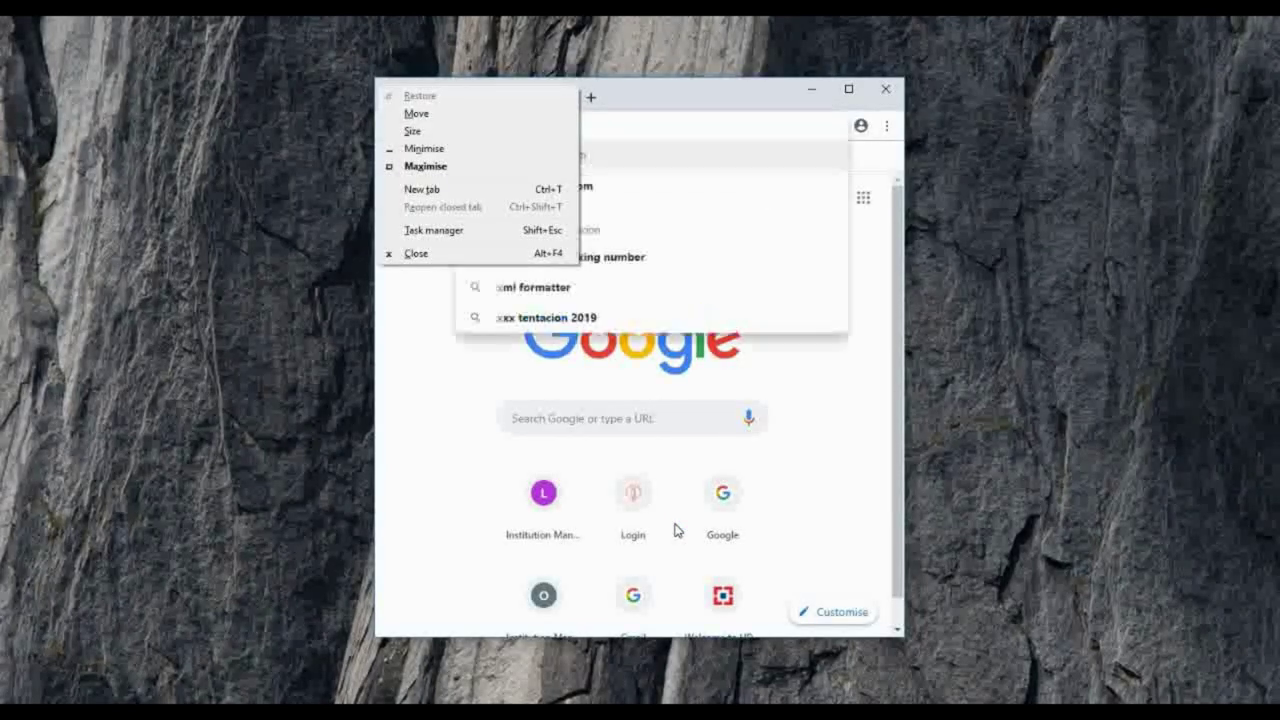
pyautogui.click(460, 168)
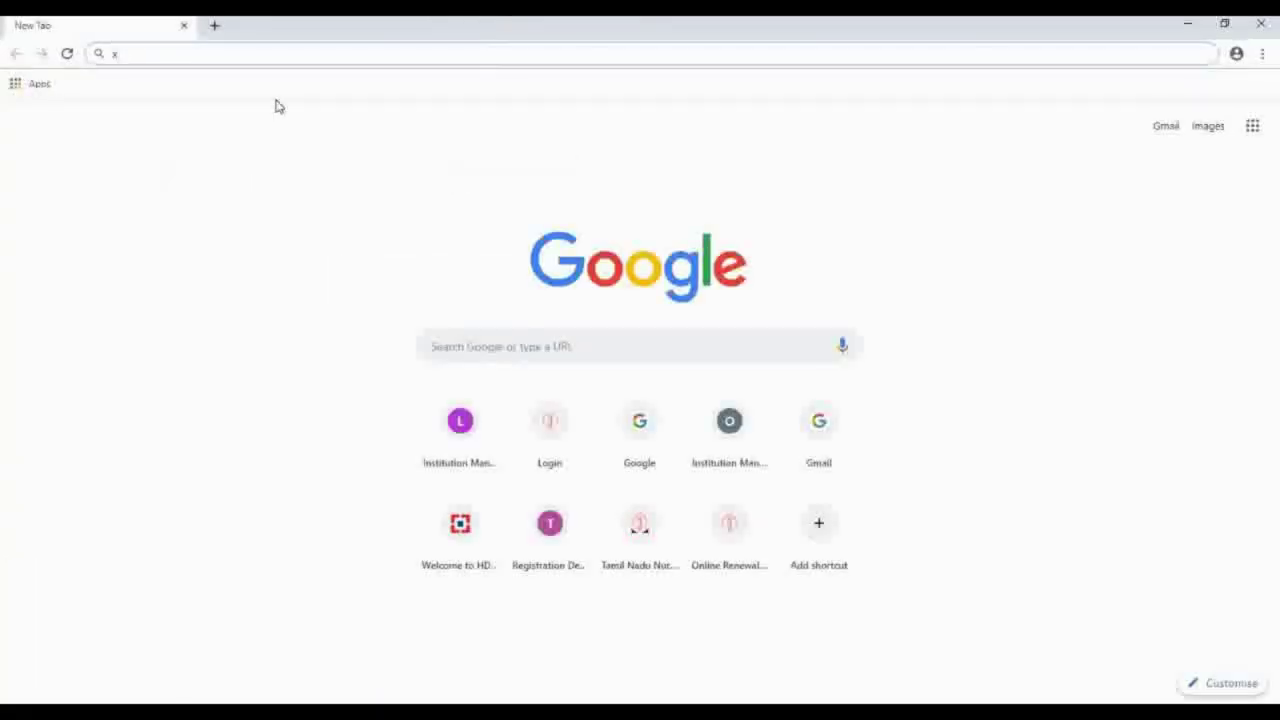
# Step: Load noc.onlinetnnmc.org in Chrome's address bar
pyautogui.press('BackSpace')
pyautogui.write('noc.')
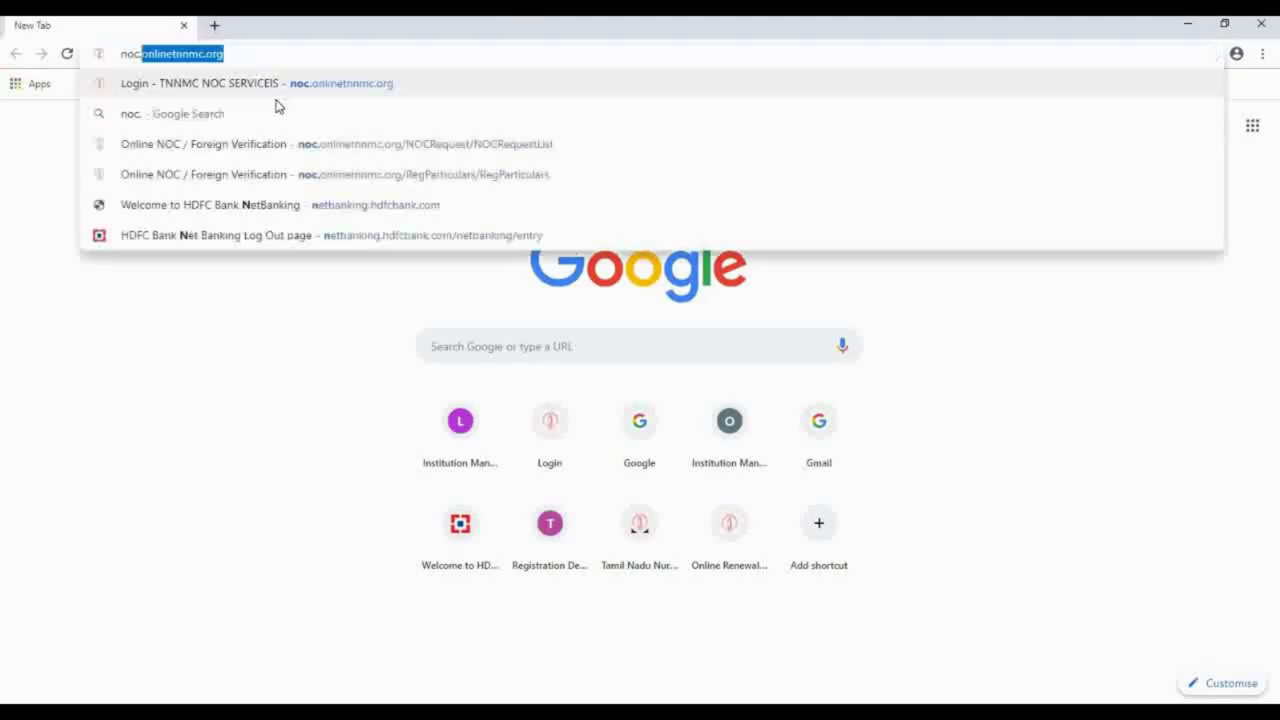
pyautogui.write('onlinetnn')
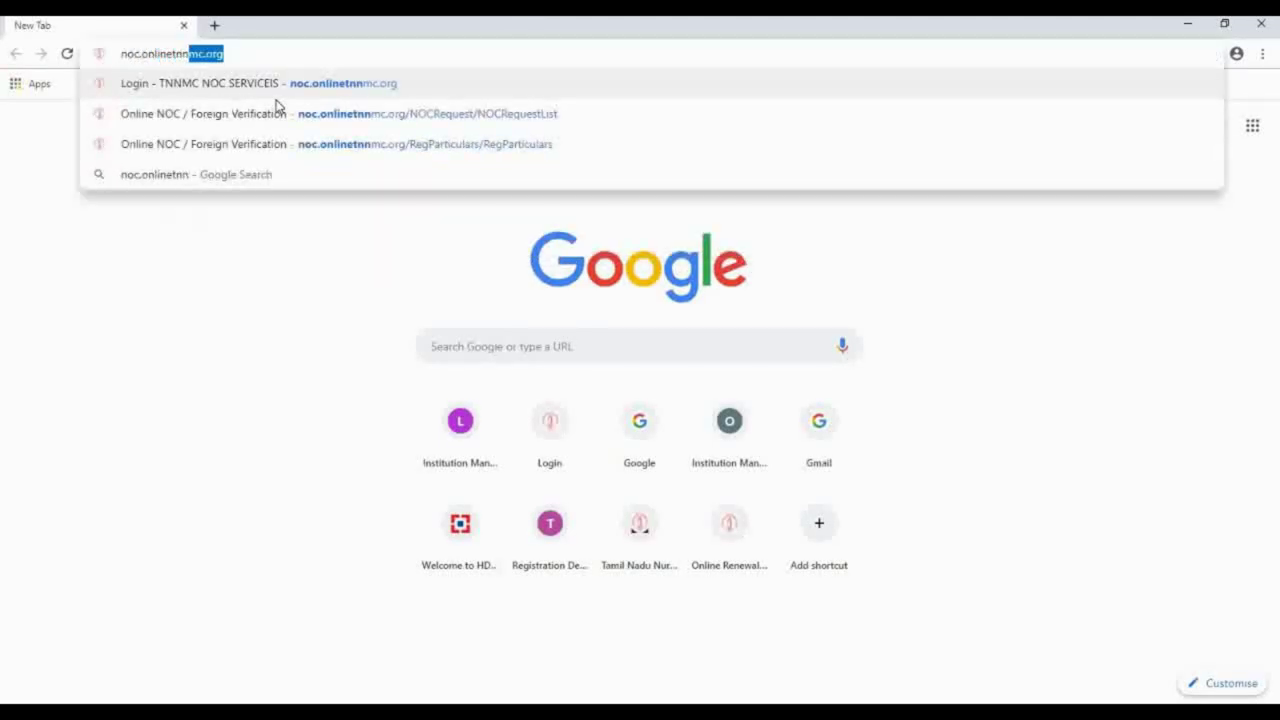
pyautogui.write('mc.')
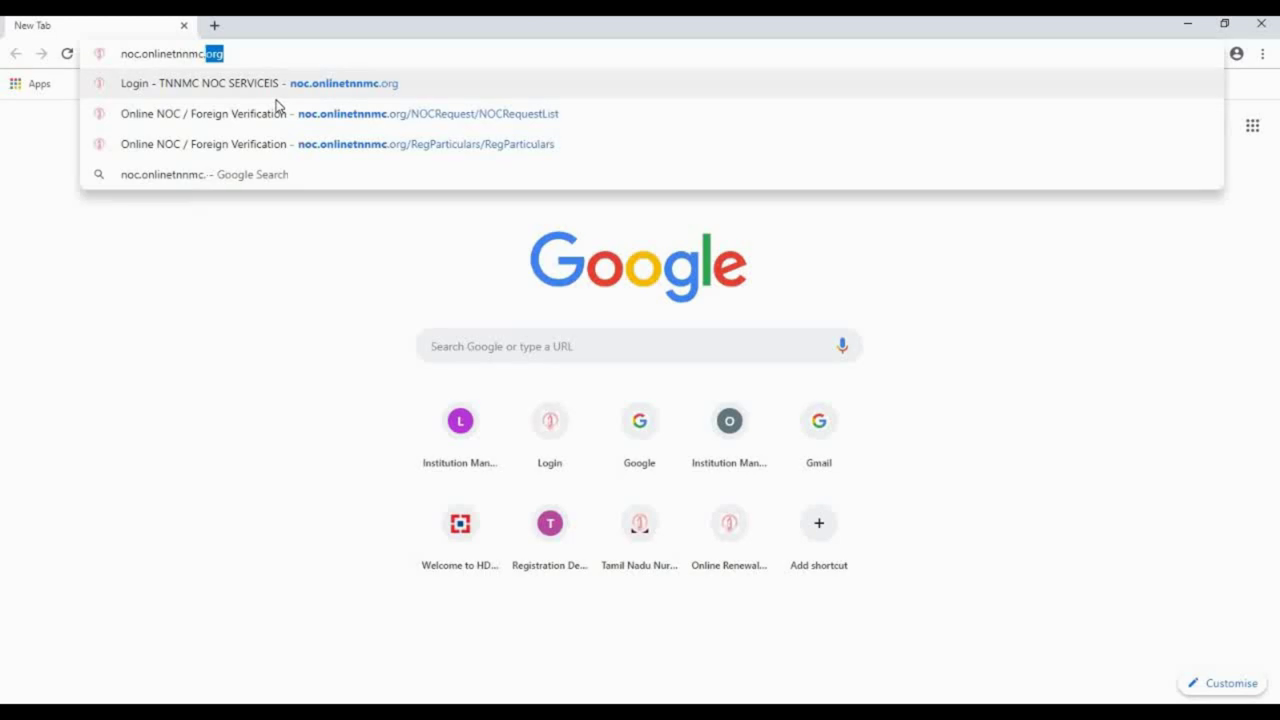
pyautogui.write('org')
pyautogui.press('Return')
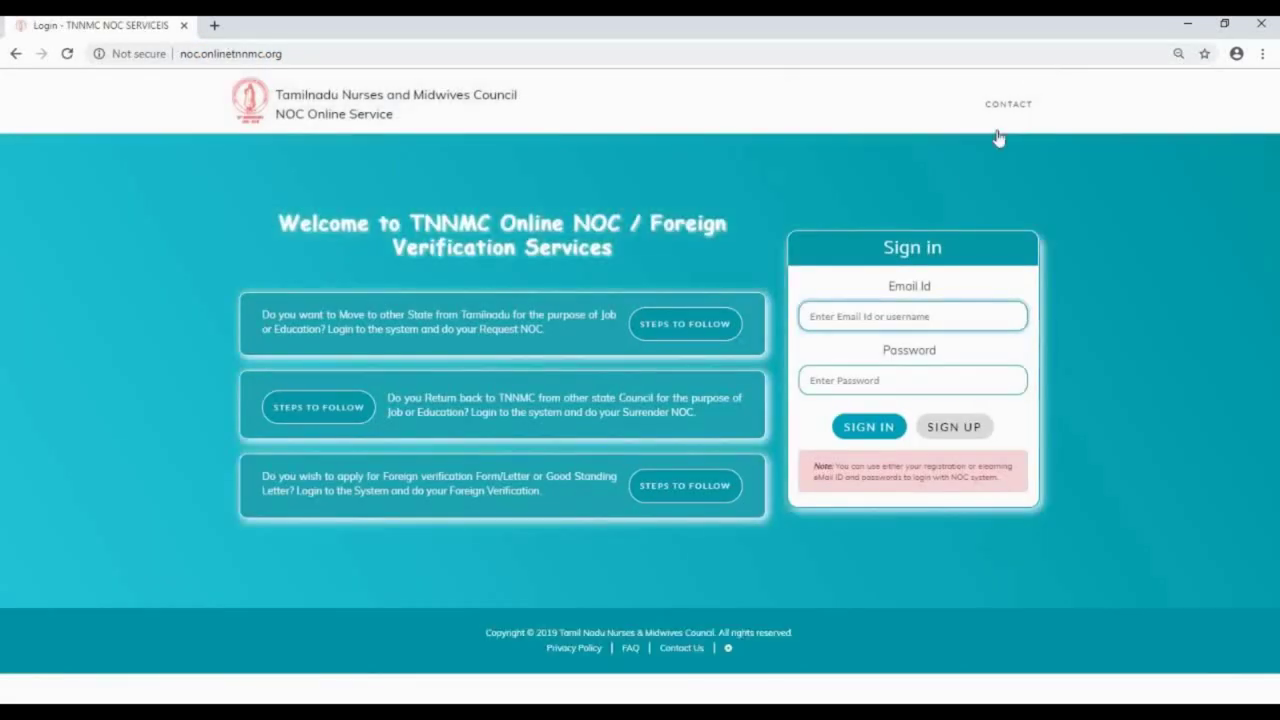
# Step: Attempt to sign in with a test e-mail and password
pyautogui.click(848, 322)
pyautogui.click(838, 318)
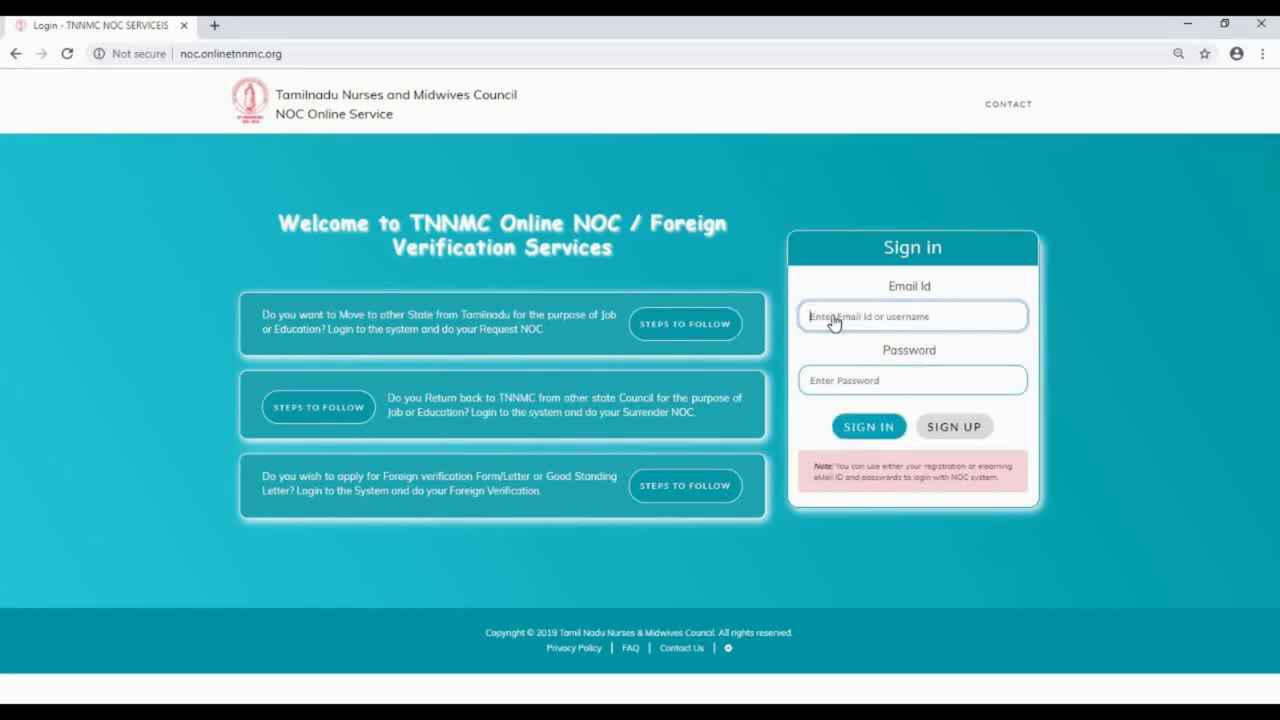
pyautogui.write('test@gmail.com')
pyautogui.press('Tab')
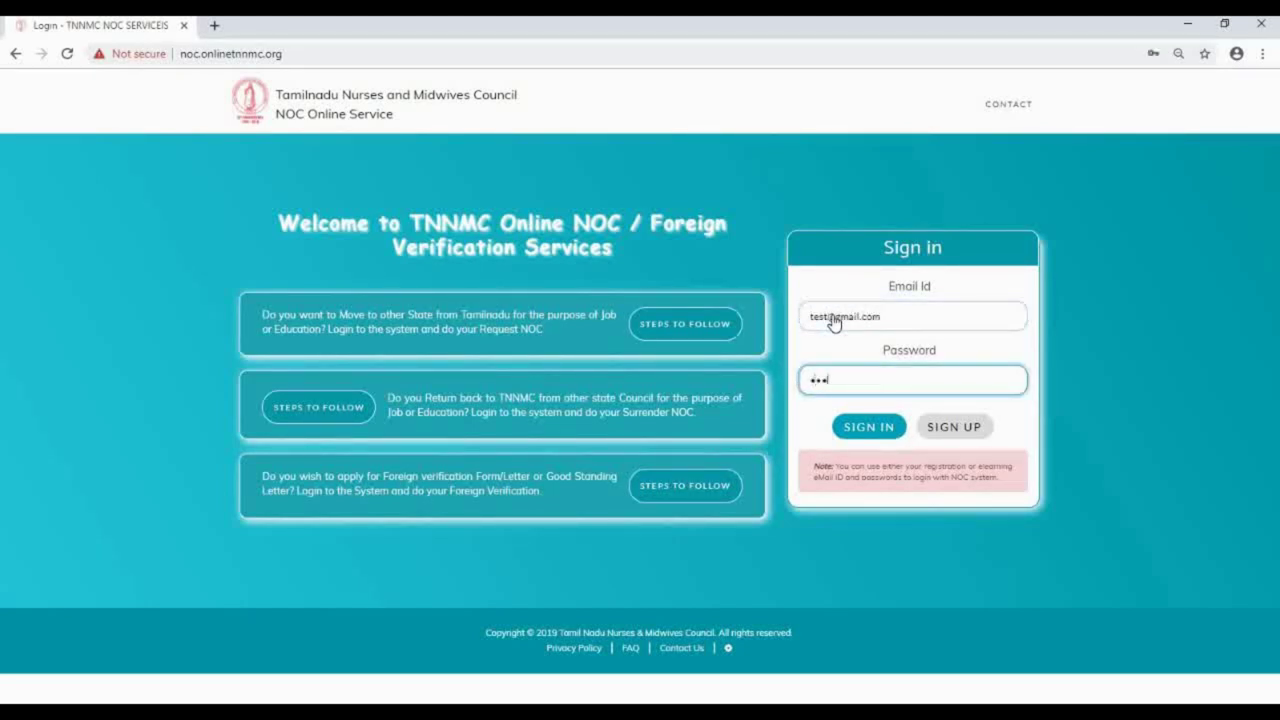
pyautogui.click(866, 428)
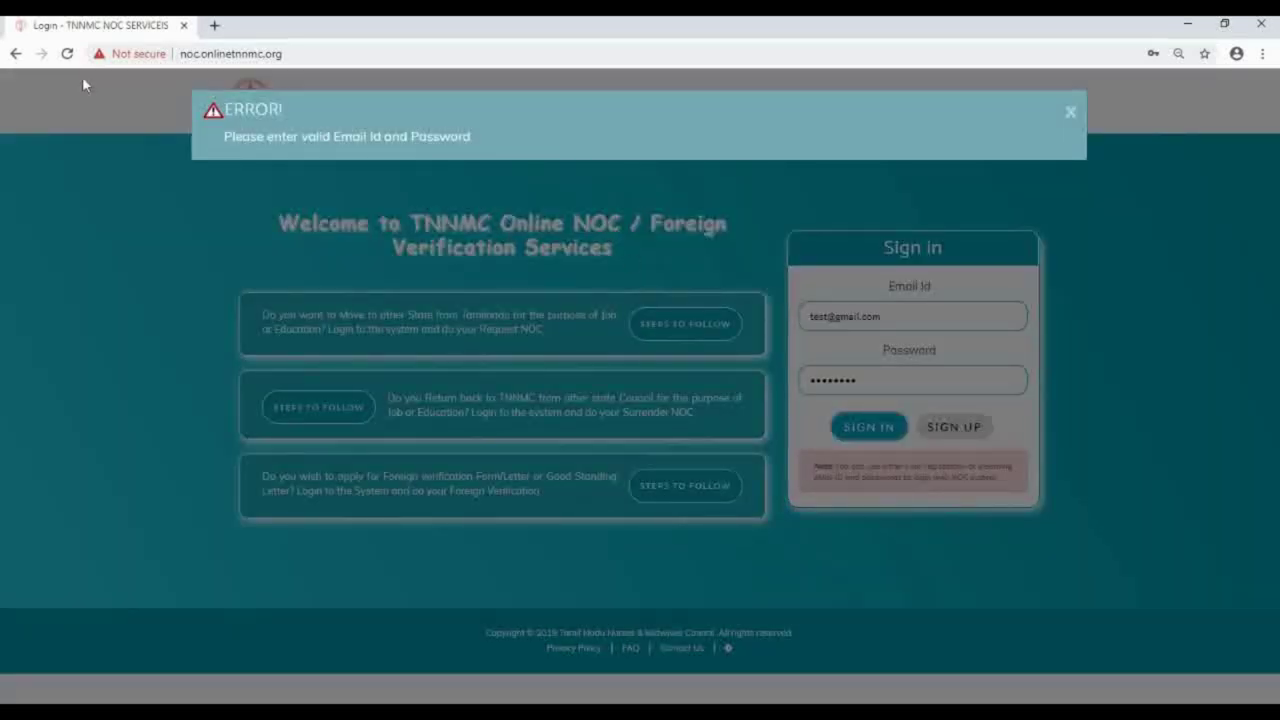
# Step: Dismiss the invalid e-mail/password error and open Nurse Sign-Up's registration page in a new tab
pyautogui.moveTo(222, 136); pyautogui.dragTo(541, 134)
pyautogui.click(1070, 117)
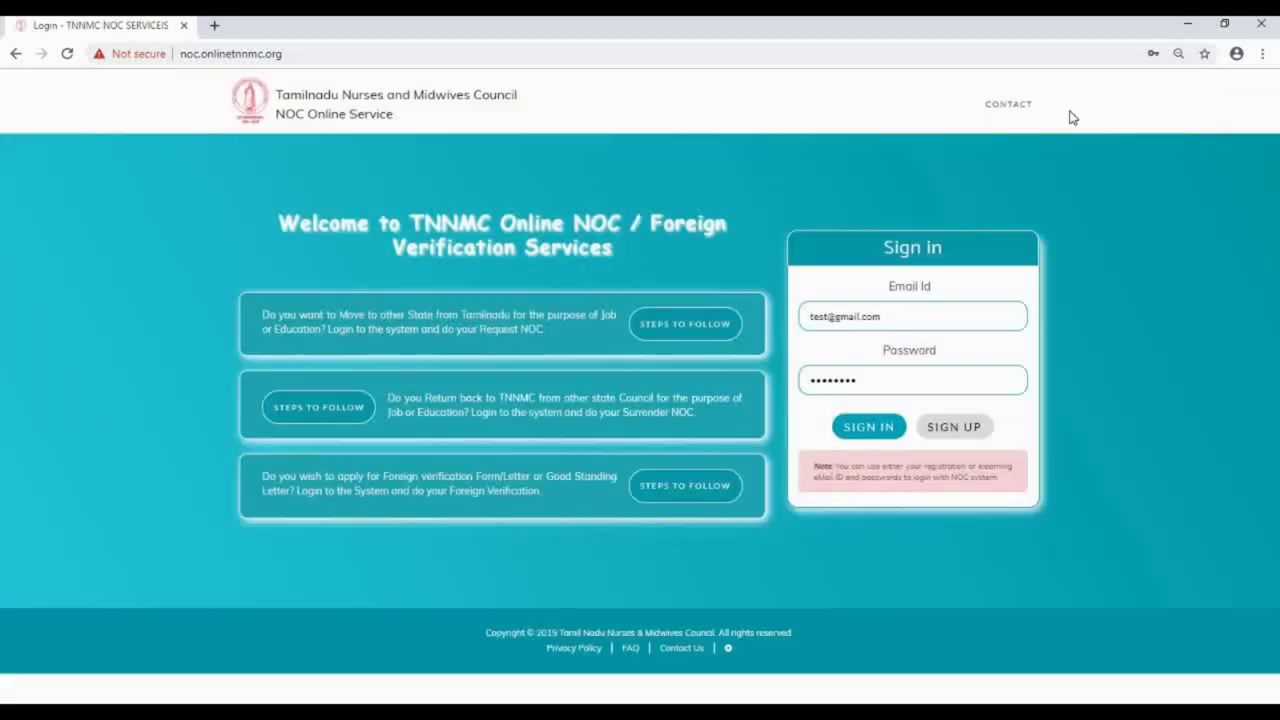
pyautogui.click(966, 424)
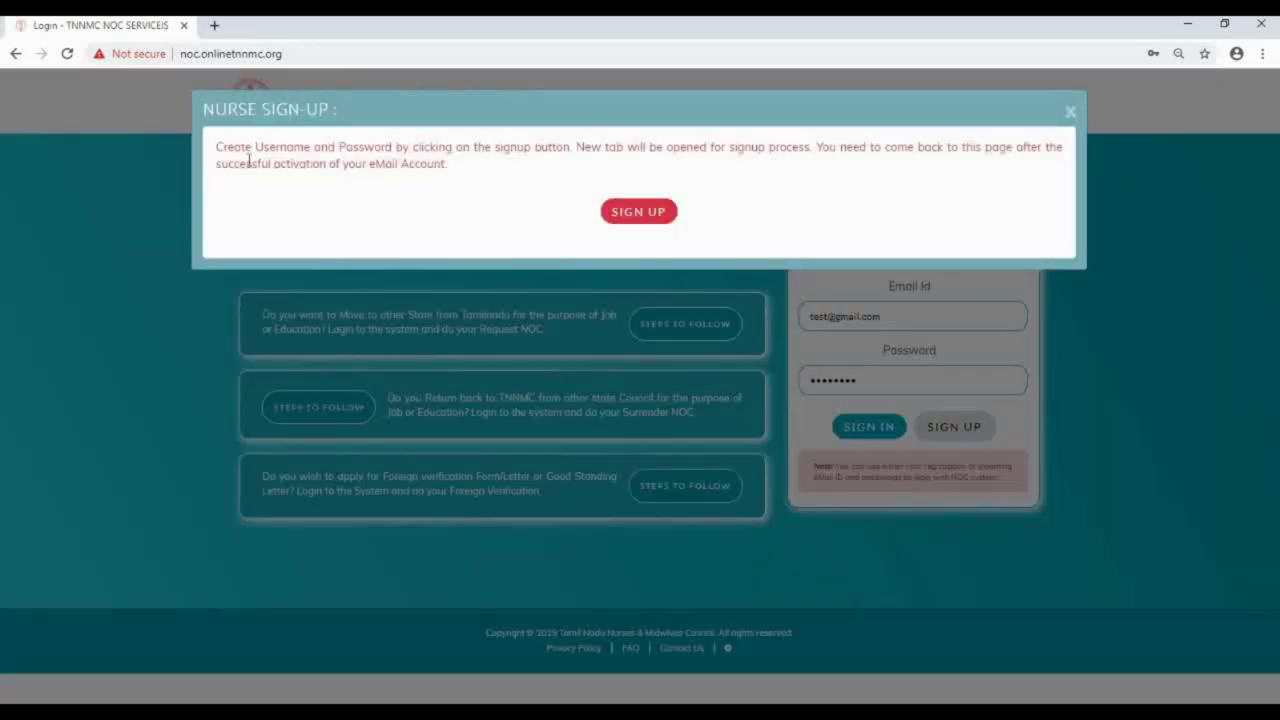
pyautogui.click(659, 219)
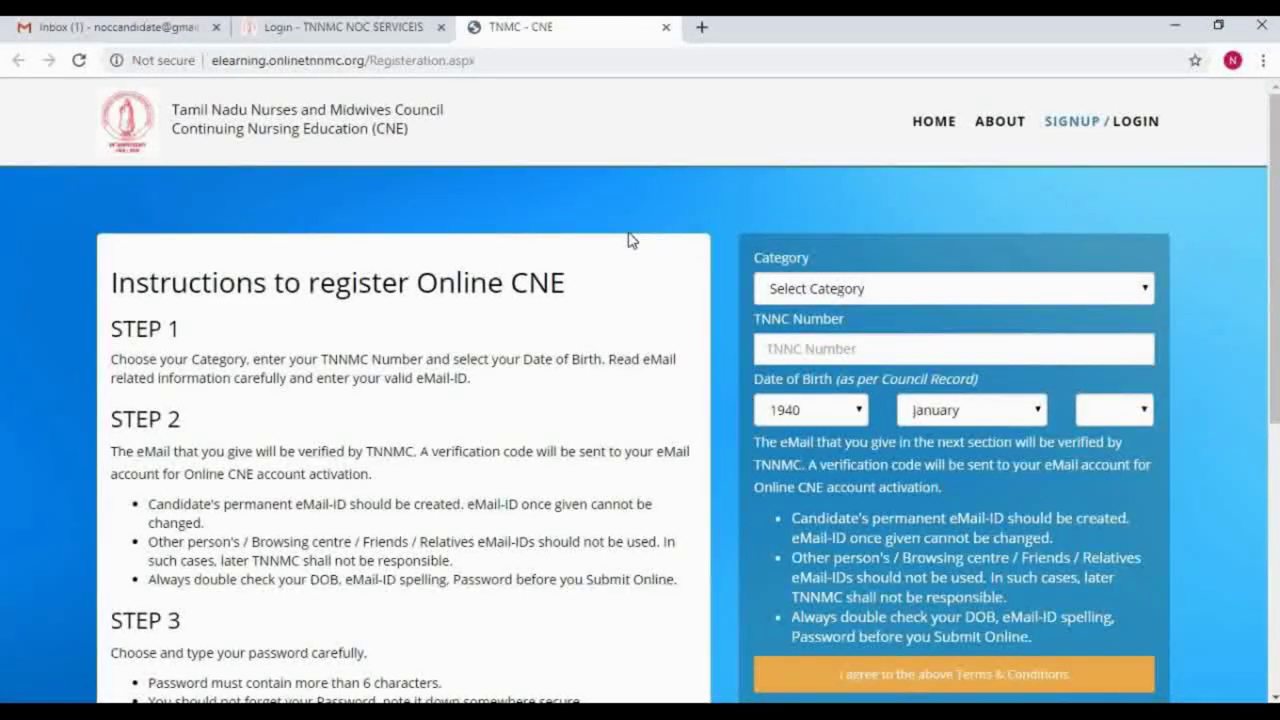
# Step: Choose RN as the category and enter the TNNC number
pyautogui.click(930, 288)
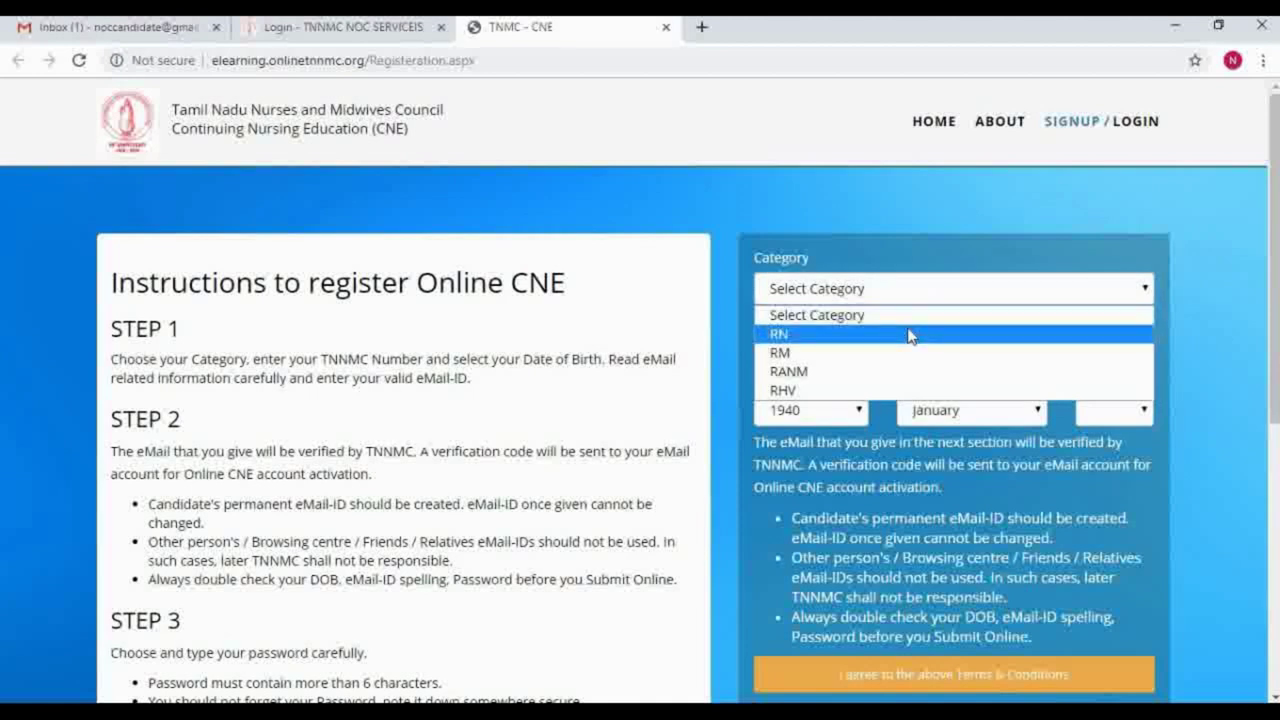
pyautogui.click(914, 334)
pyautogui.click(863, 343)
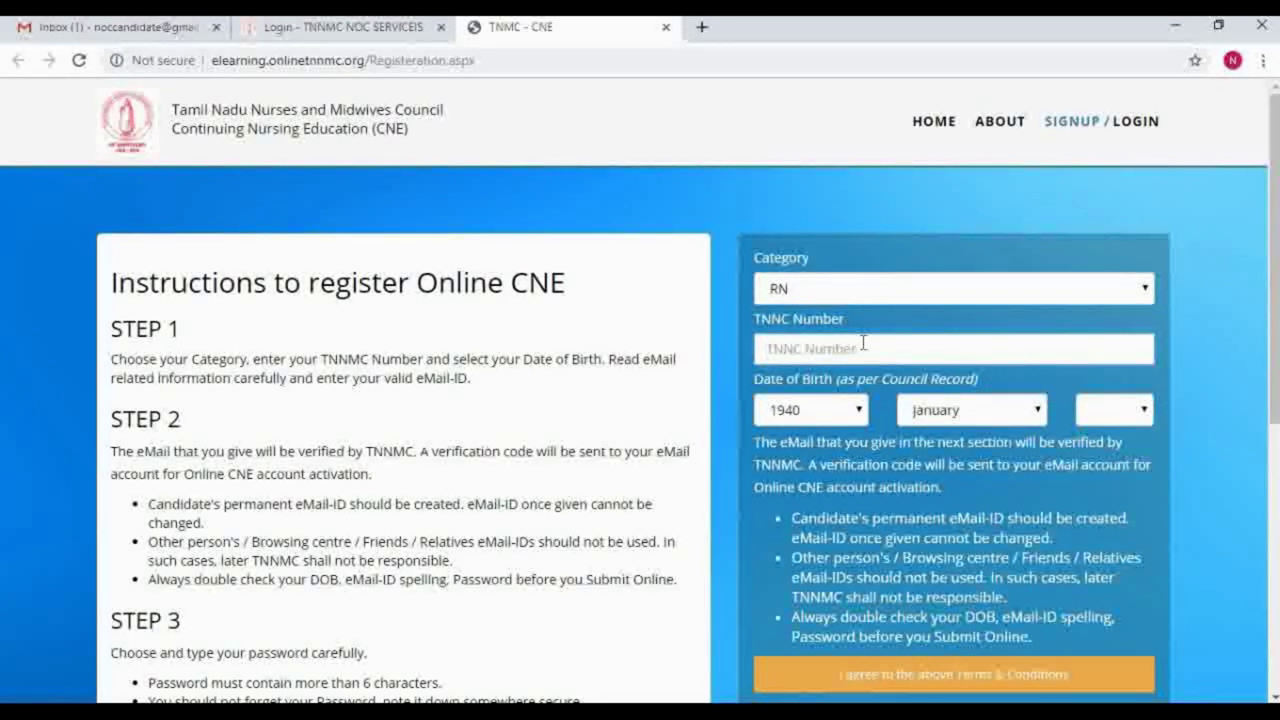
pyautogui.write('10000')
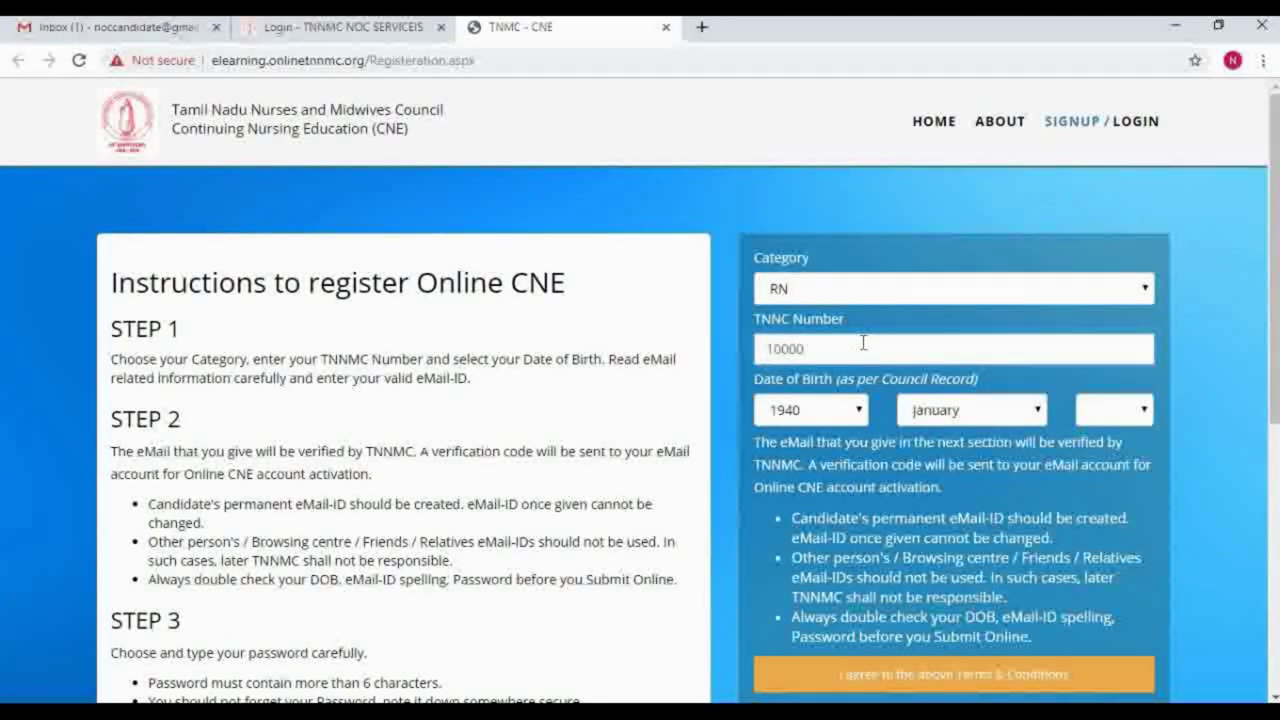
# Step: Set the birth date to 2 June 1974
pyautogui.click(831, 418)
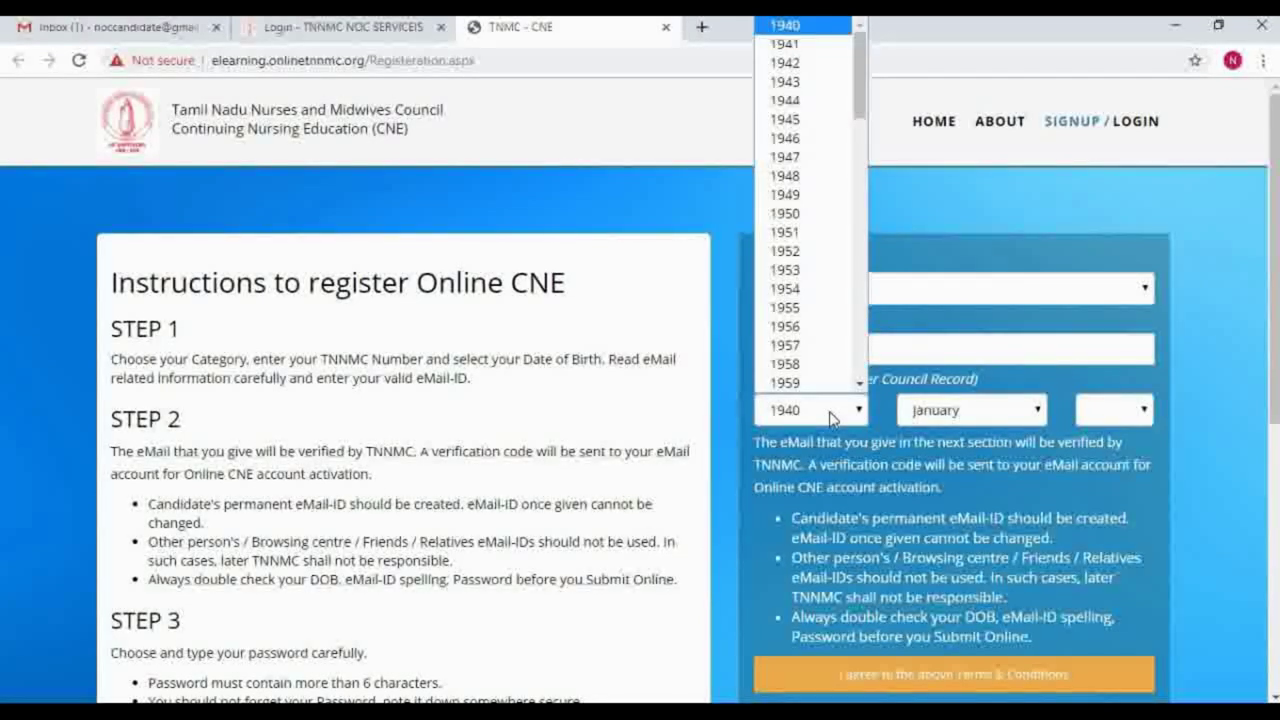
pyautogui.press('Down')
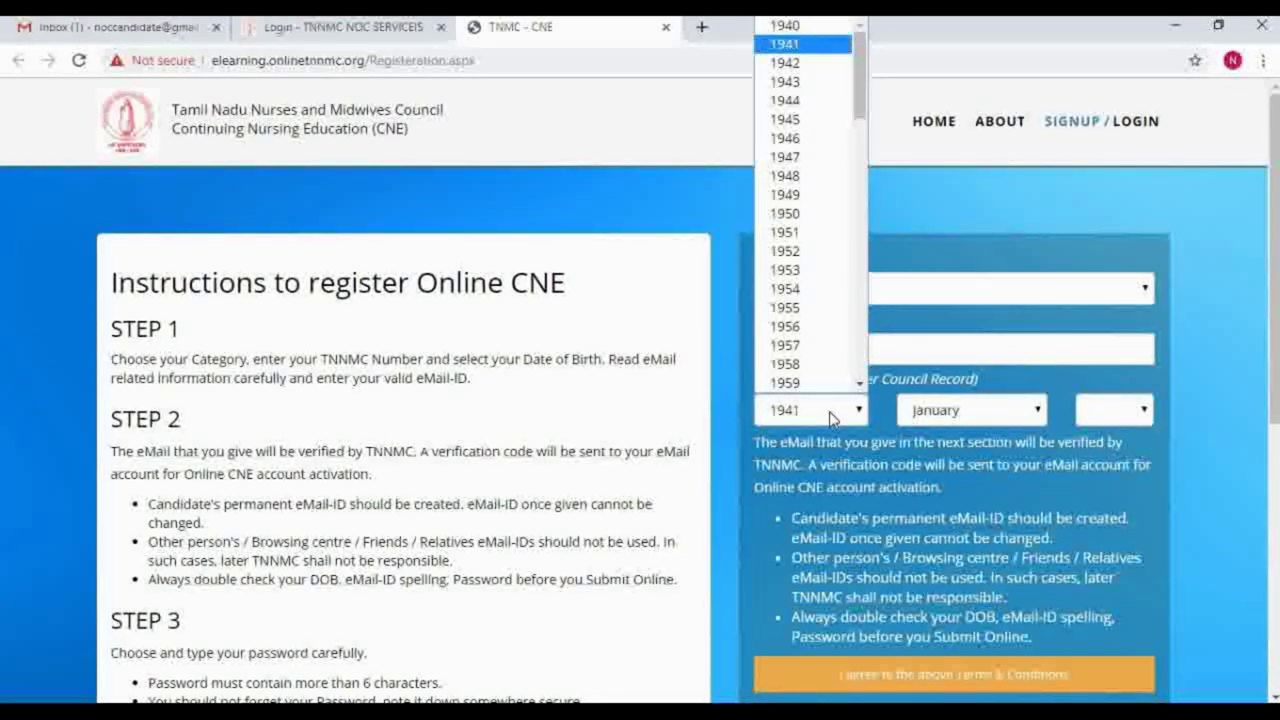
pyautogui.write('1970')
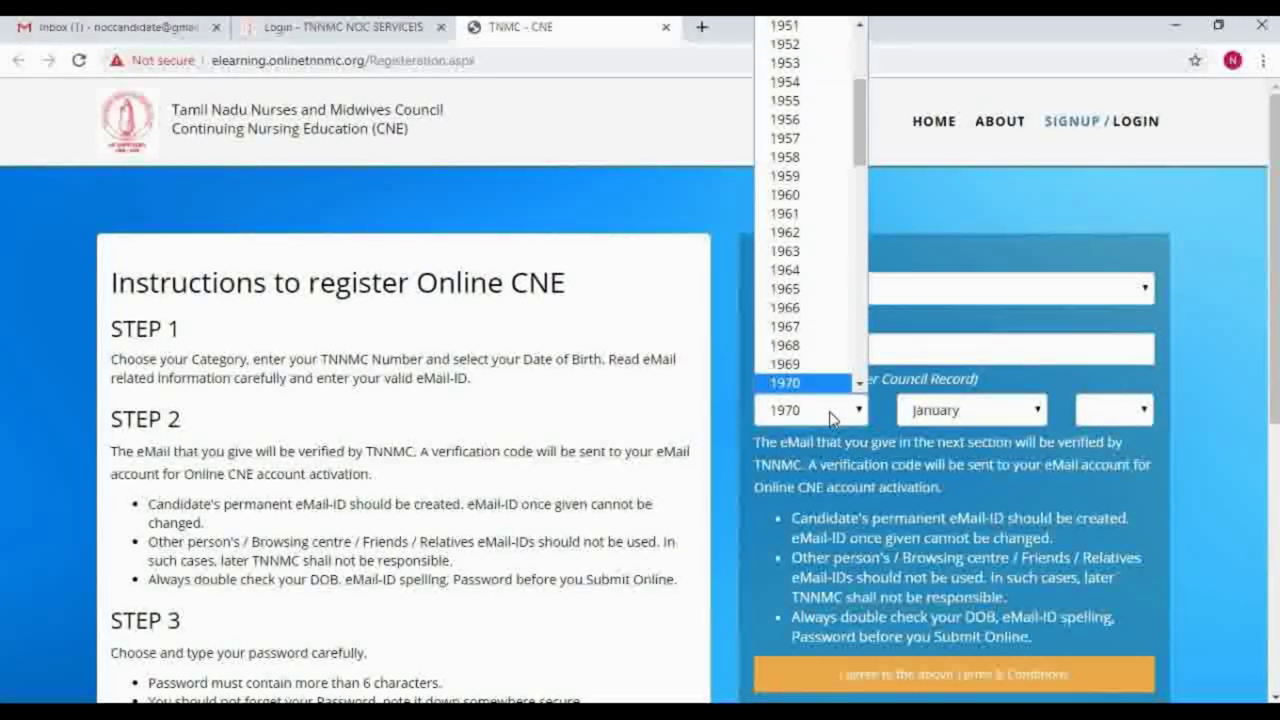
pyautogui.press('Down')
pyautogui.press('Down')
pyautogui.press('Down')
pyautogui.press('Down')
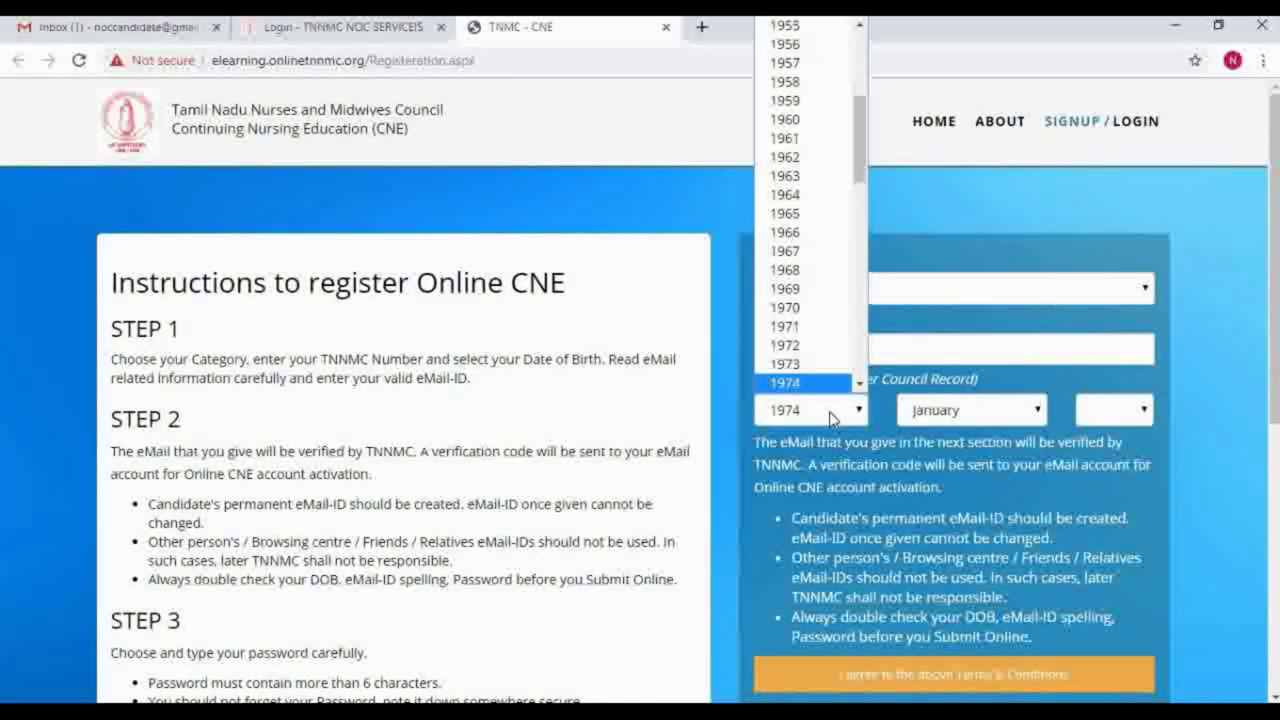
pyautogui.press('Return')
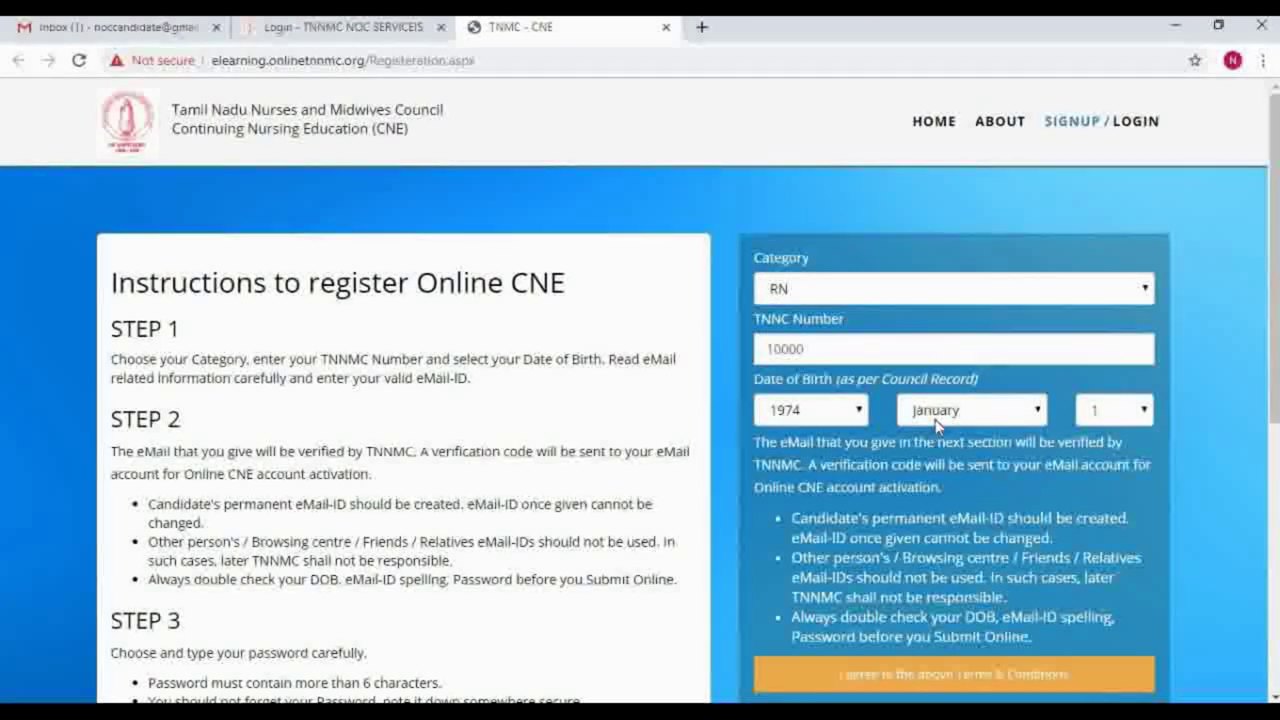
pyautogui.click(970, 410)
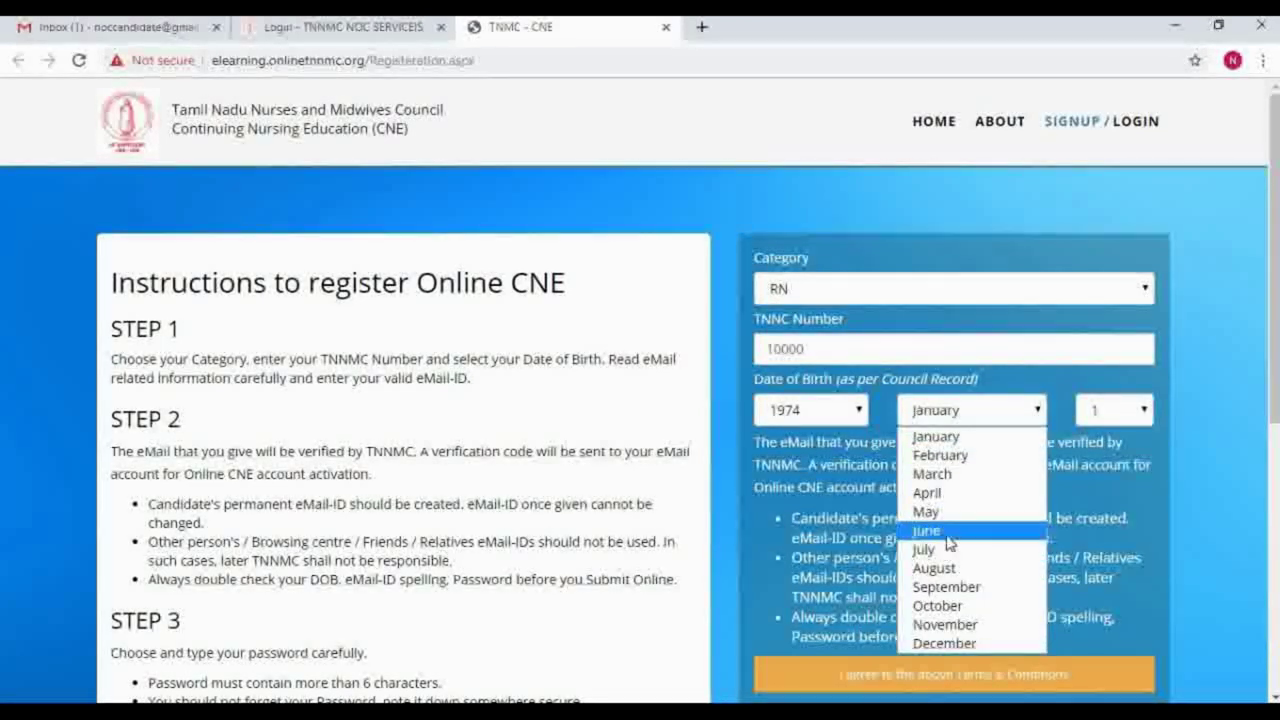
pyautogui.click(946, 531)
pyautogui.click(1131, 411)
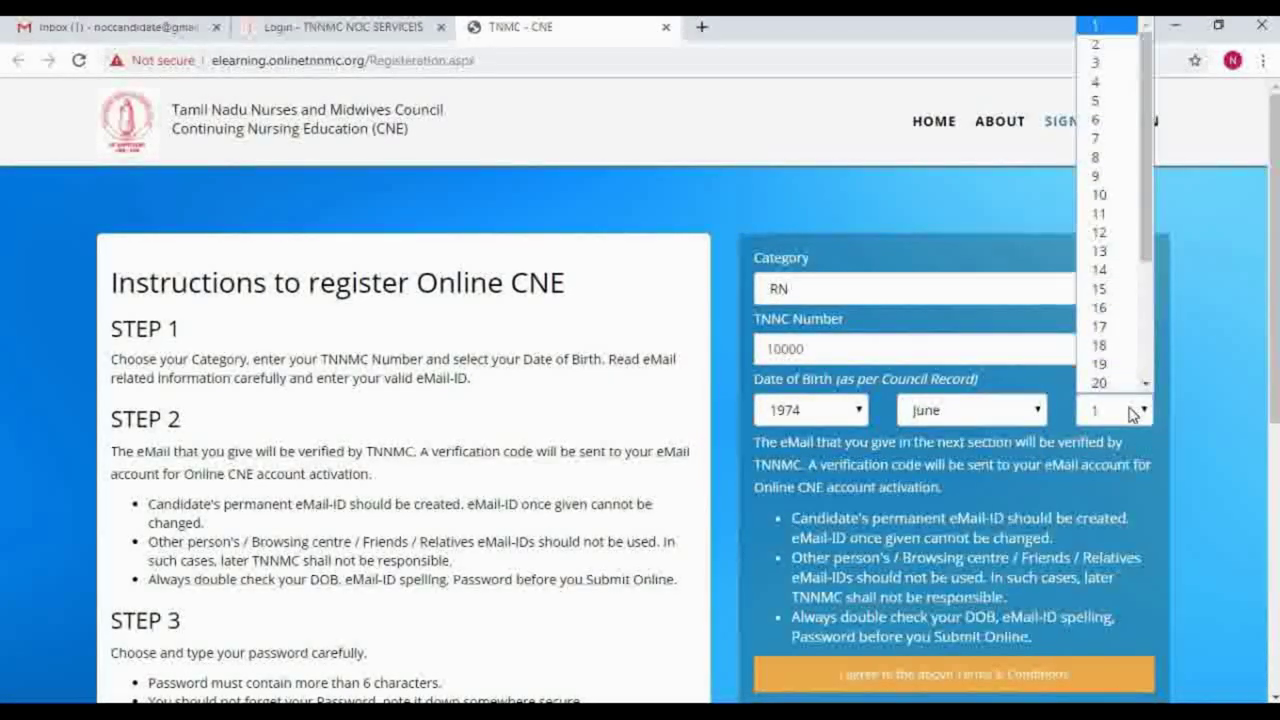
pyautogui.click(1104, 46)
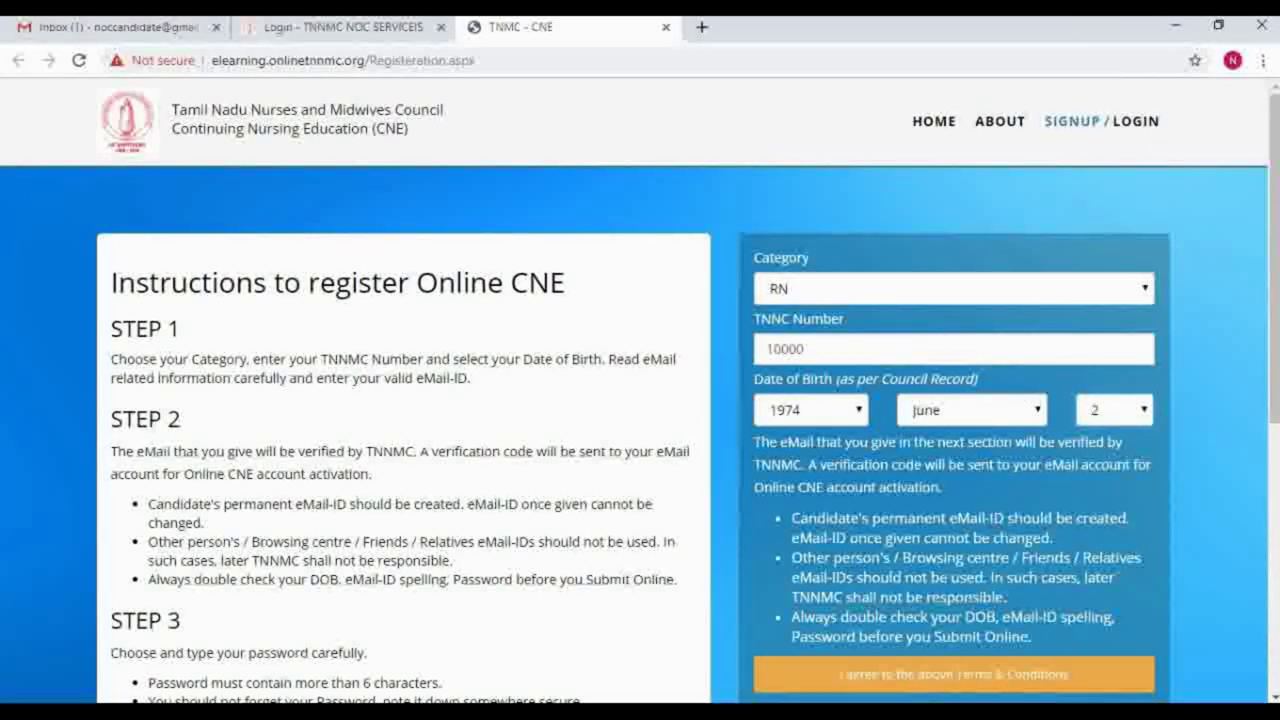
# Step: Agree to the terms, enter the candidate's e-mail, and submit for verification
pyautogui.click(948, 683)
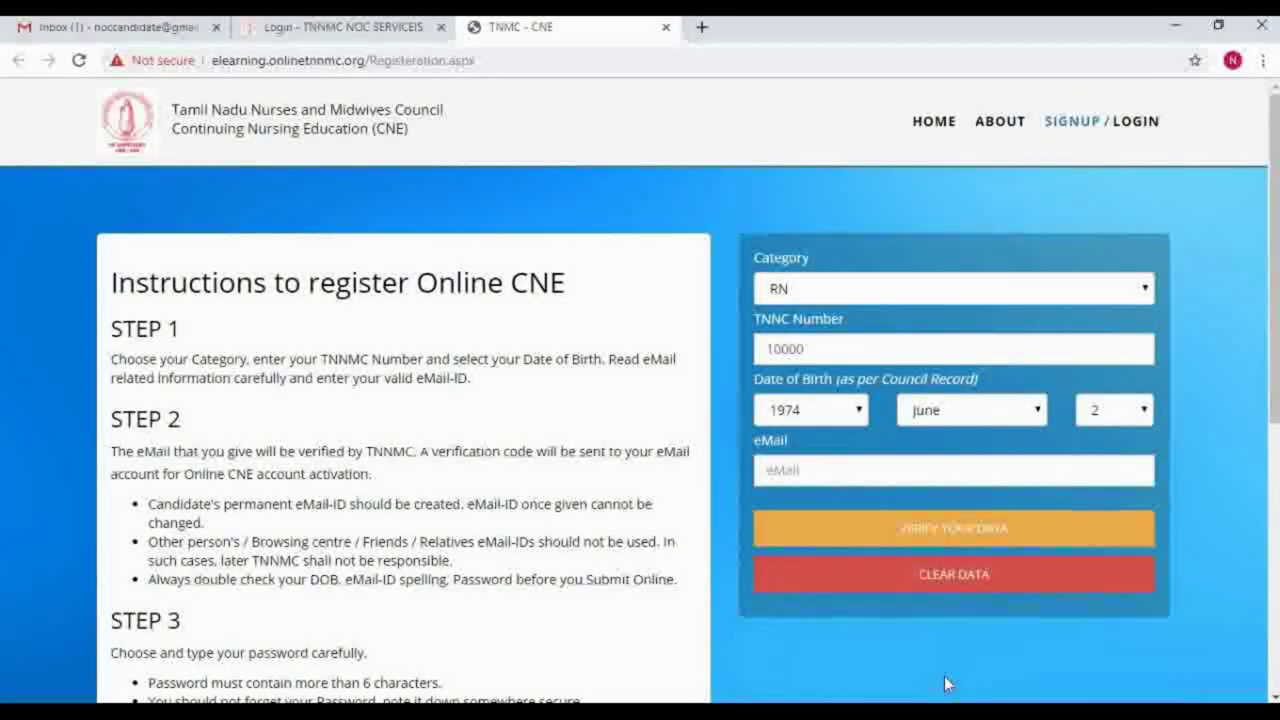
pyautogui.click(876, 471)
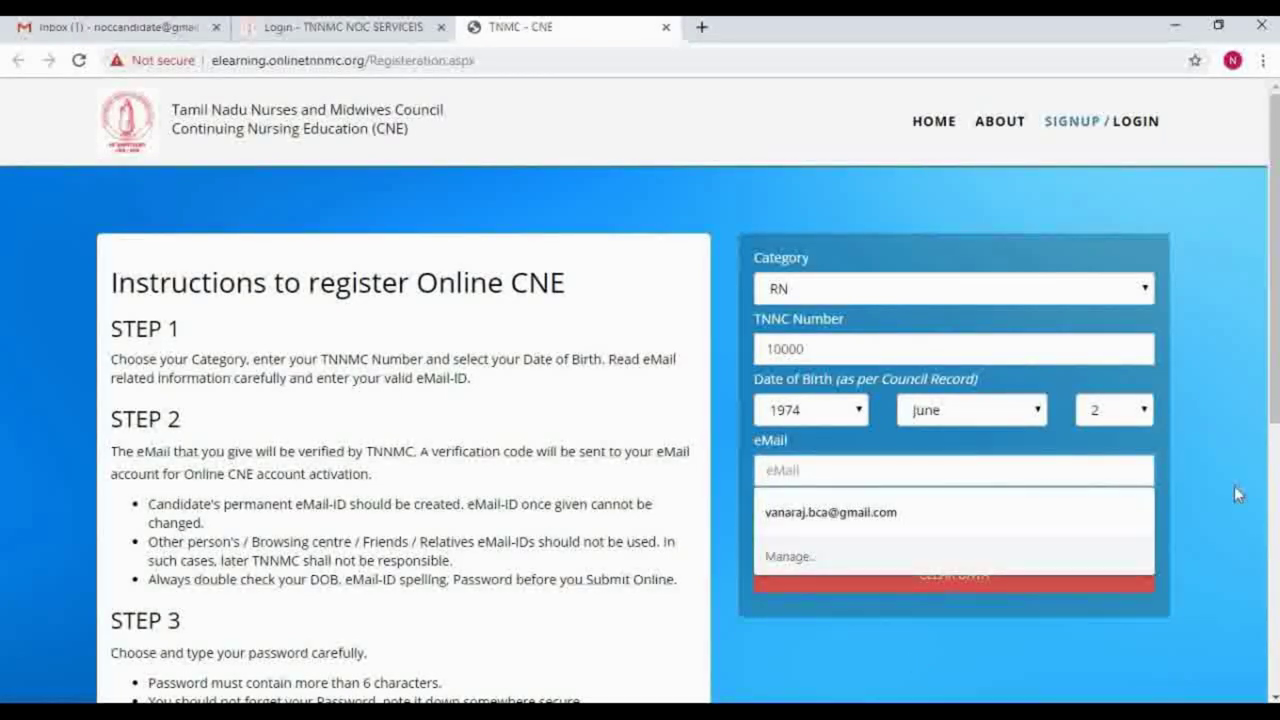
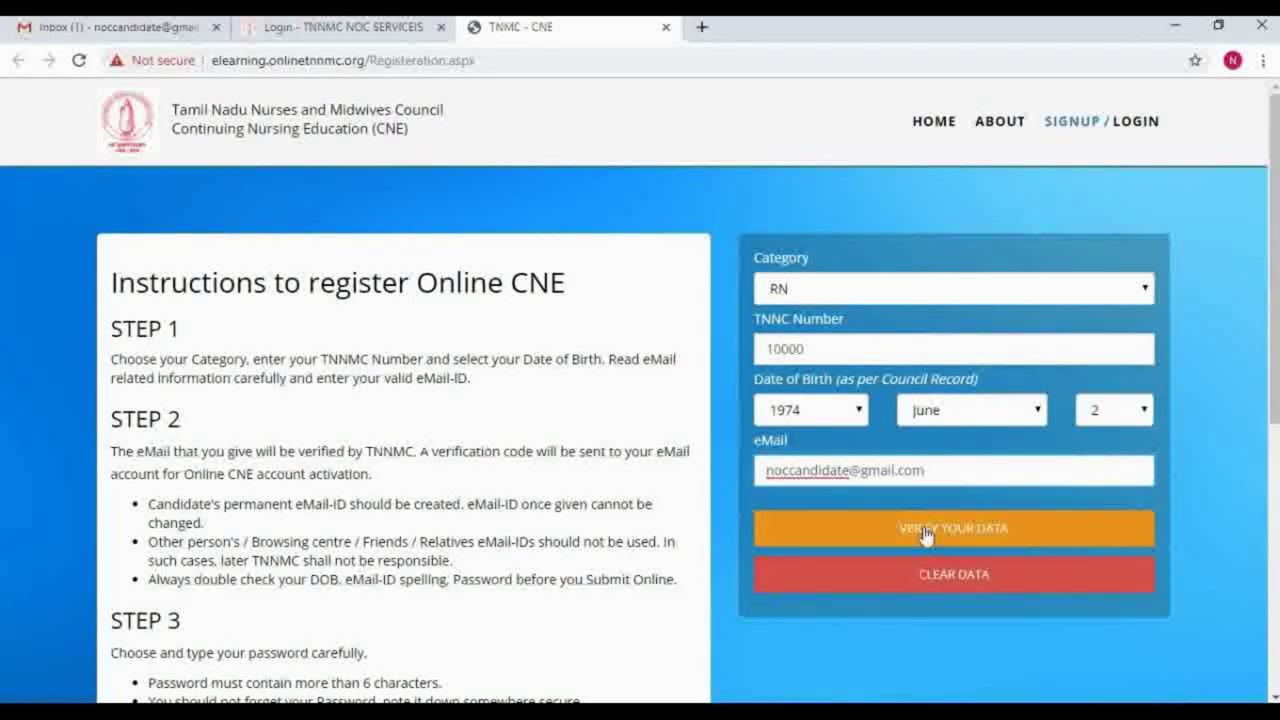
pyautogui.click(925, 535)
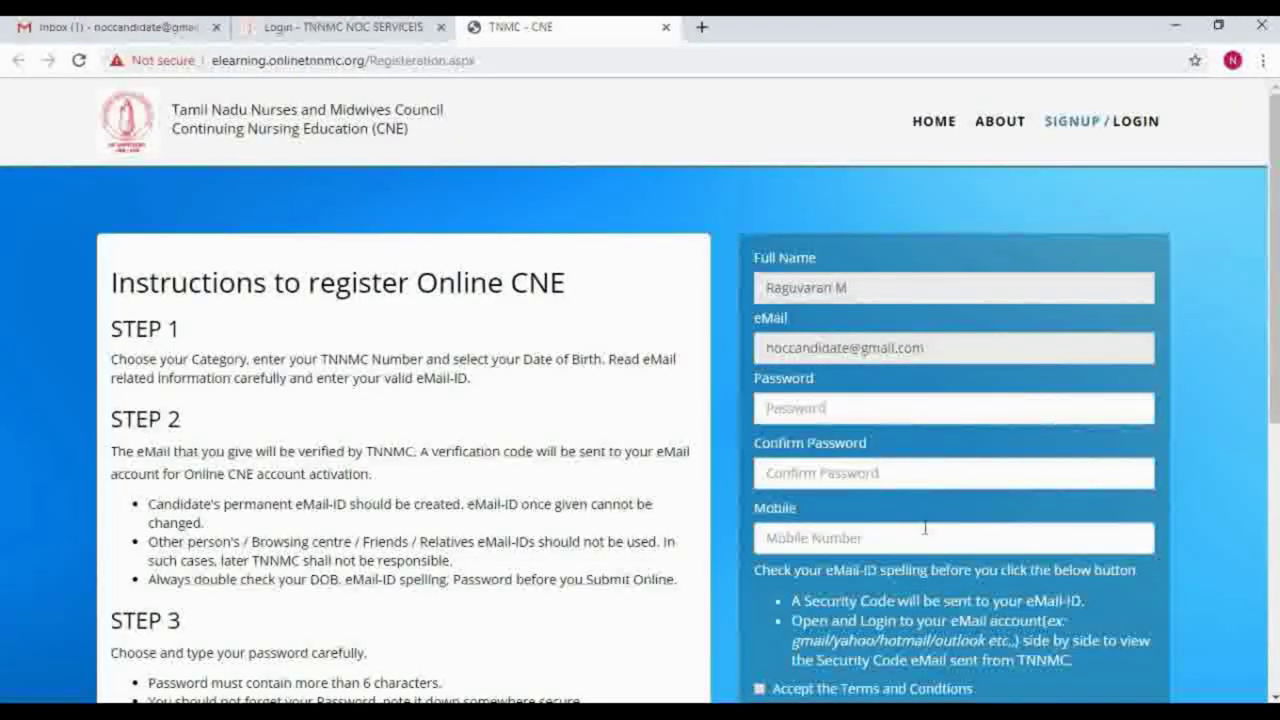
# Step: Enter the account password and its confirmation
pyautogui.click(856, 405)
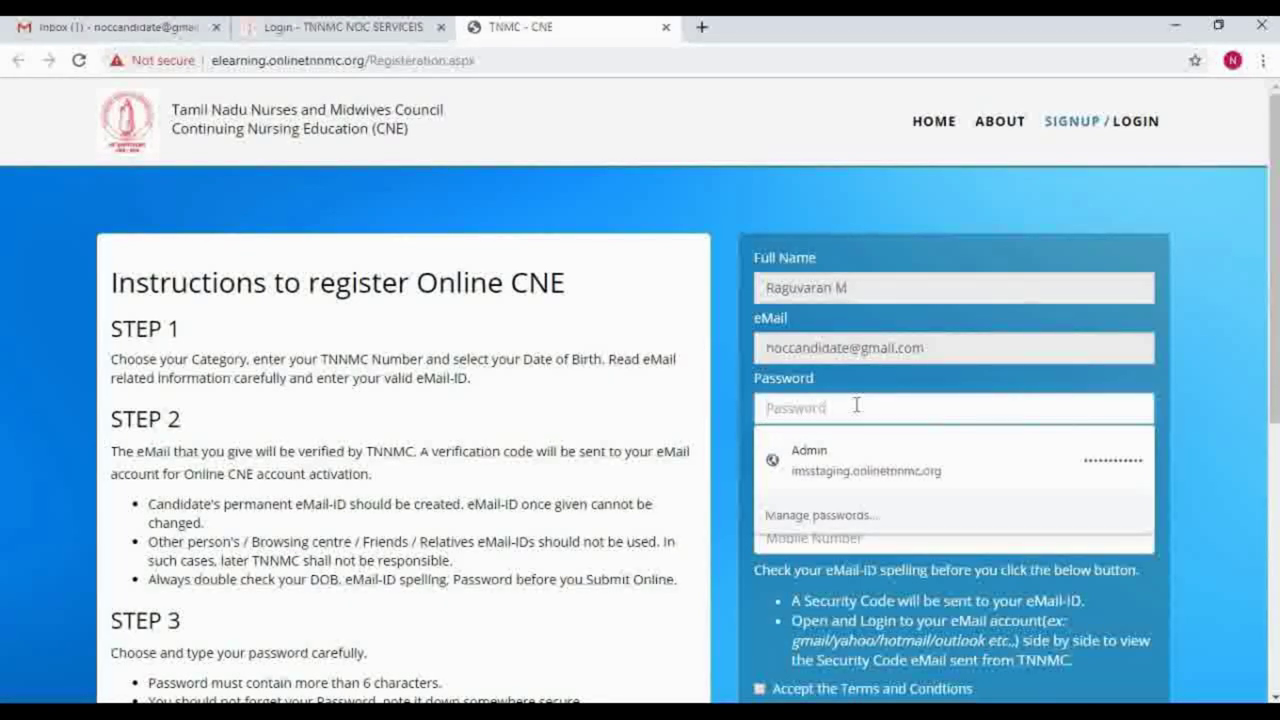
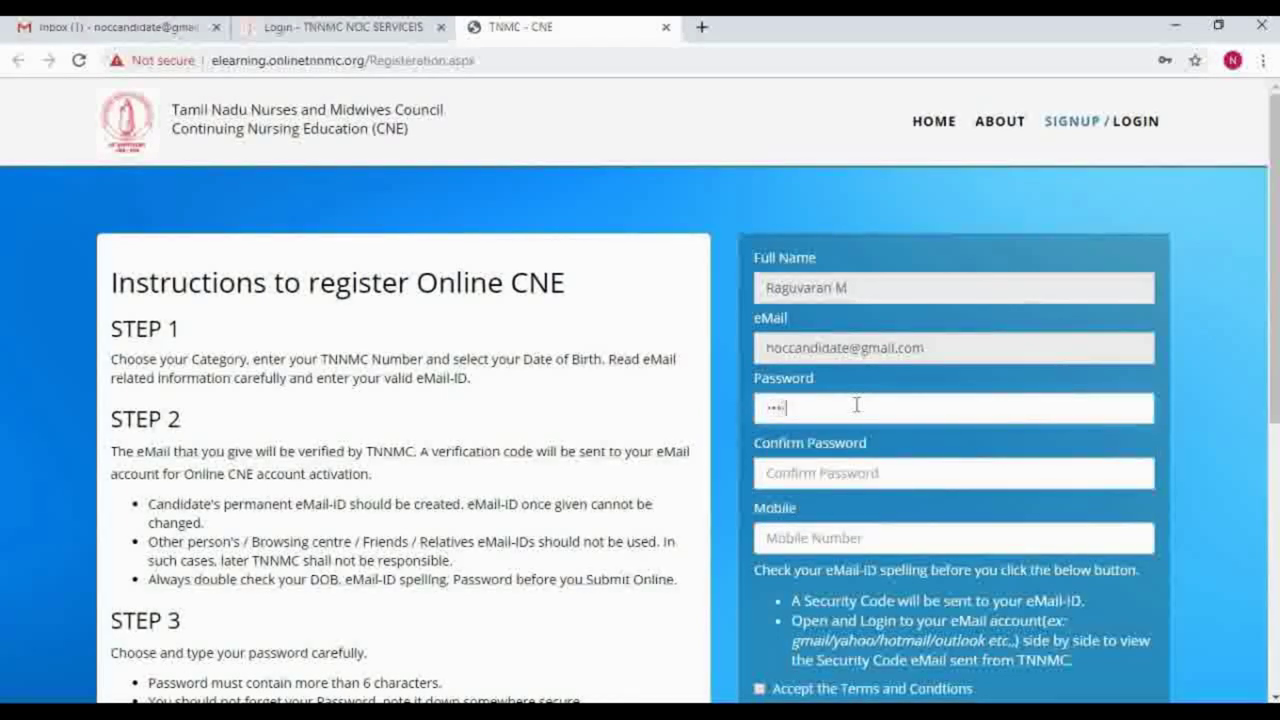
pyautogui.click(851, 472)
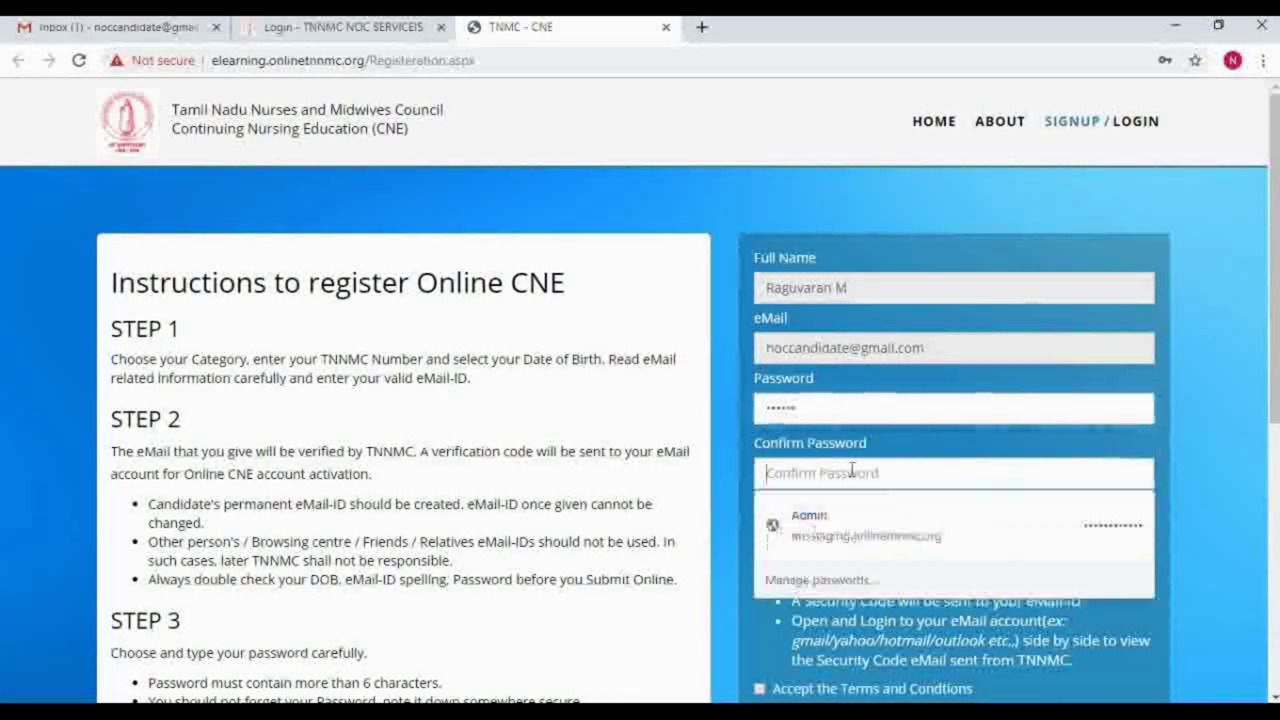
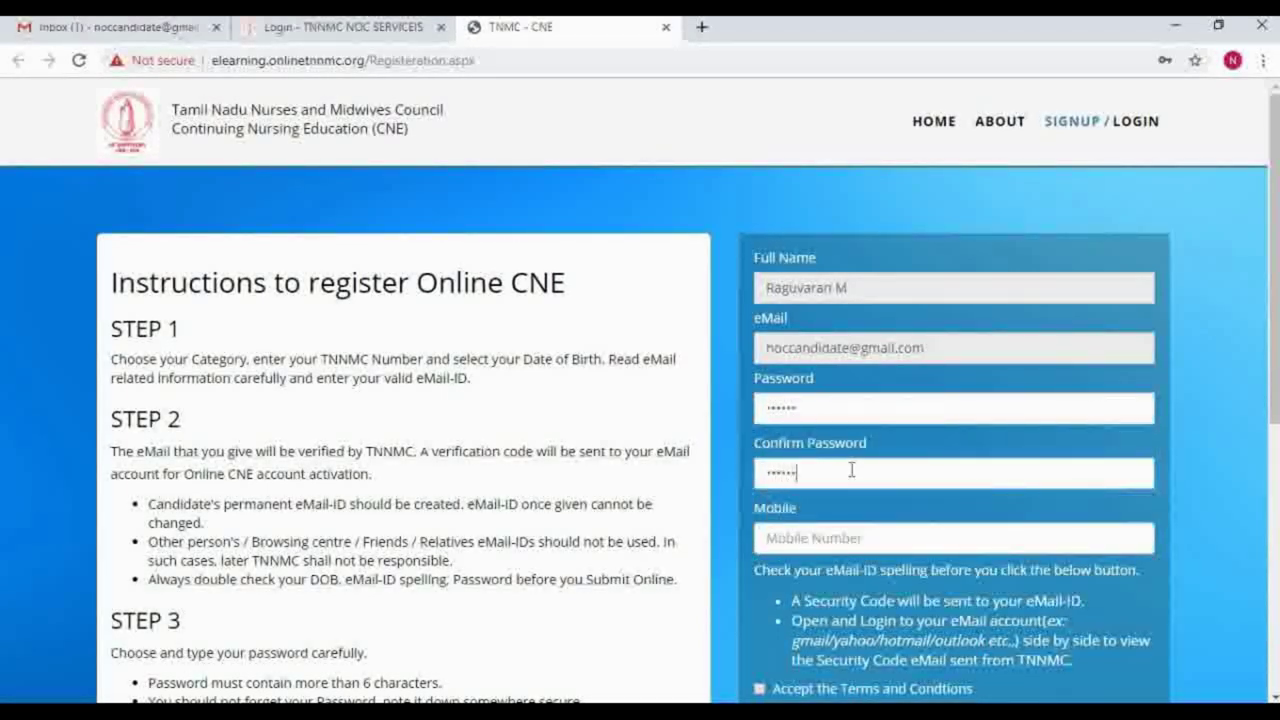
# Step: Enter the mobile number and accept the terms and conditions
pyautogui.click(832, 545)
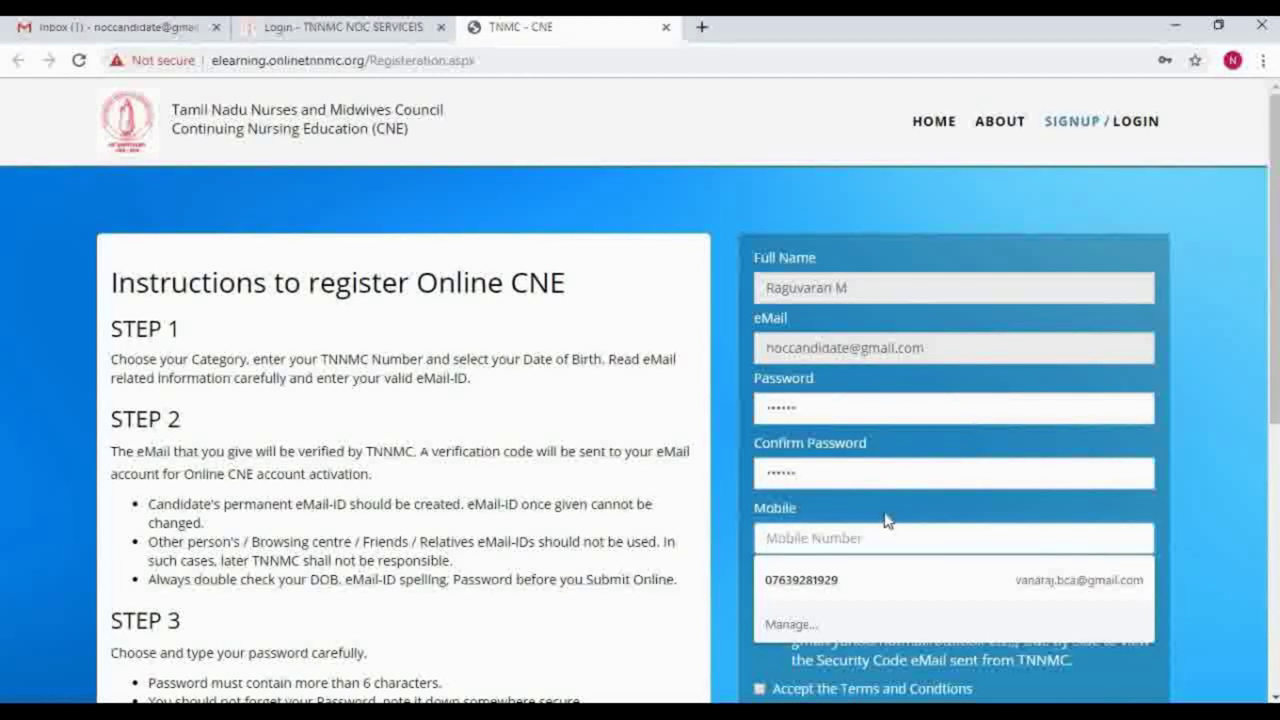
pyautogui.click(1250, 560)
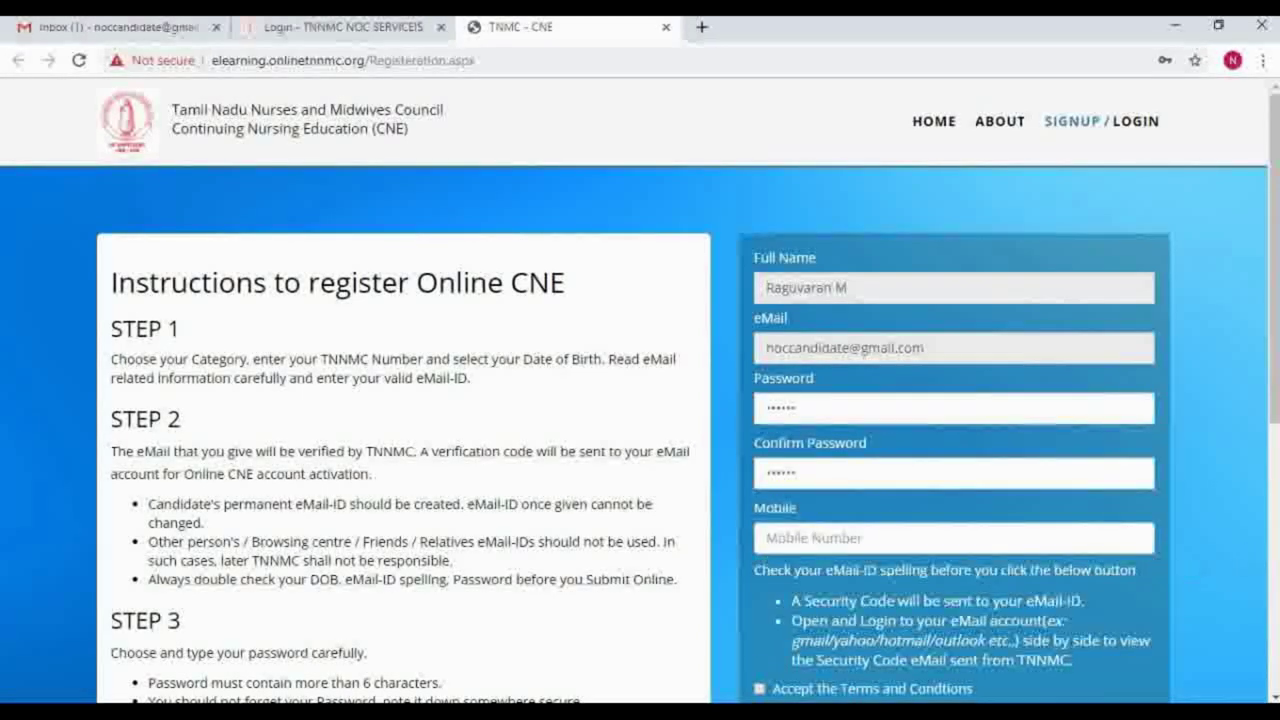
pyautogui.click(999, 541)
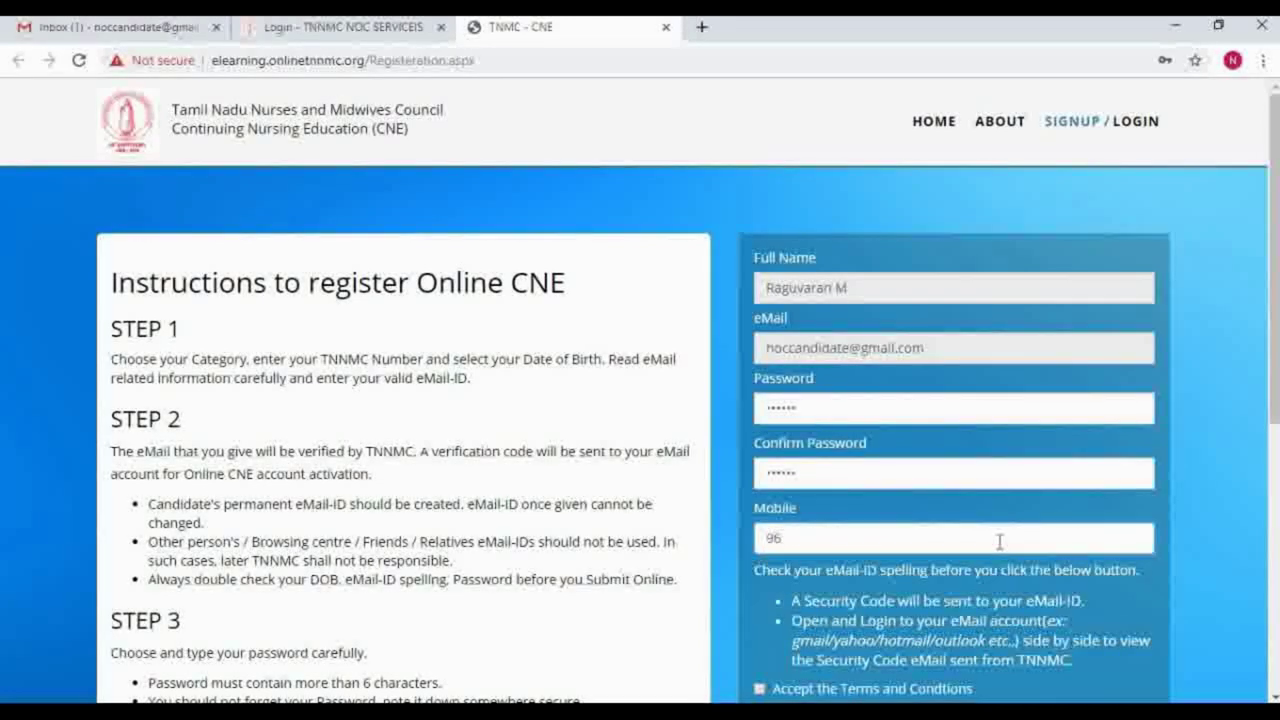
pyautogui.scroll(-1, 1275, 372)
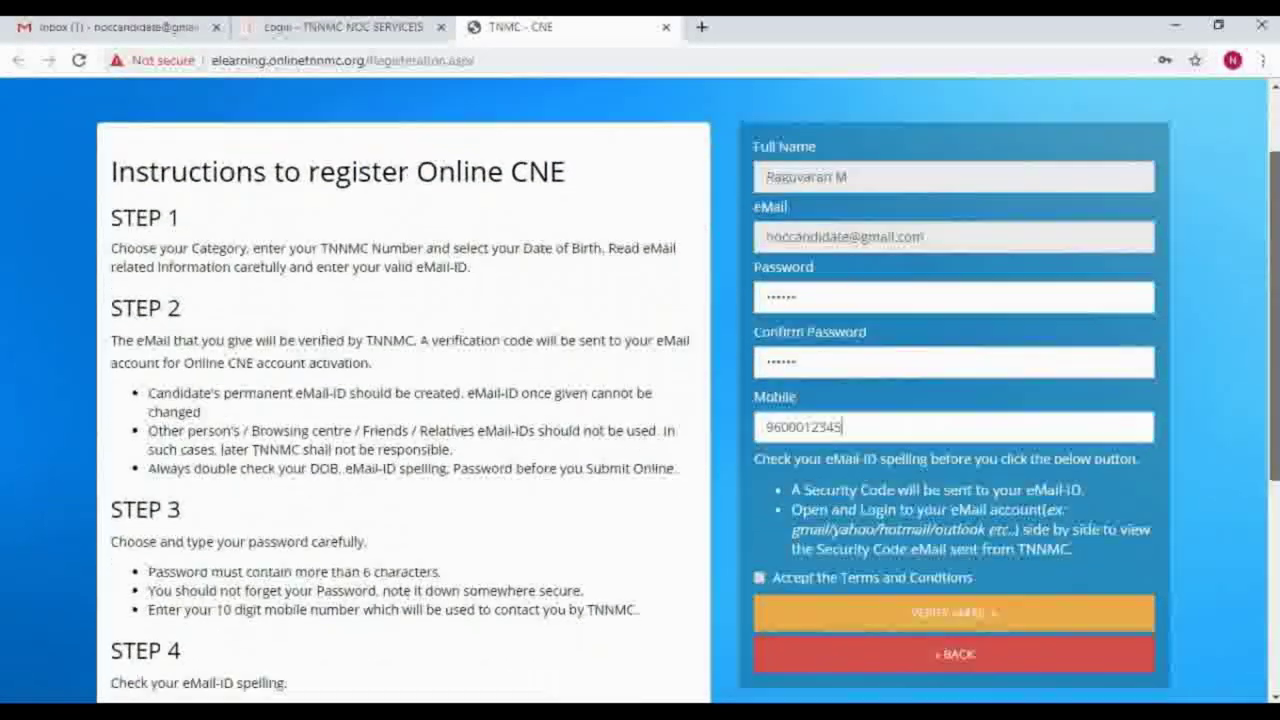
pyautogui.scroll(-1, 1275, 443)
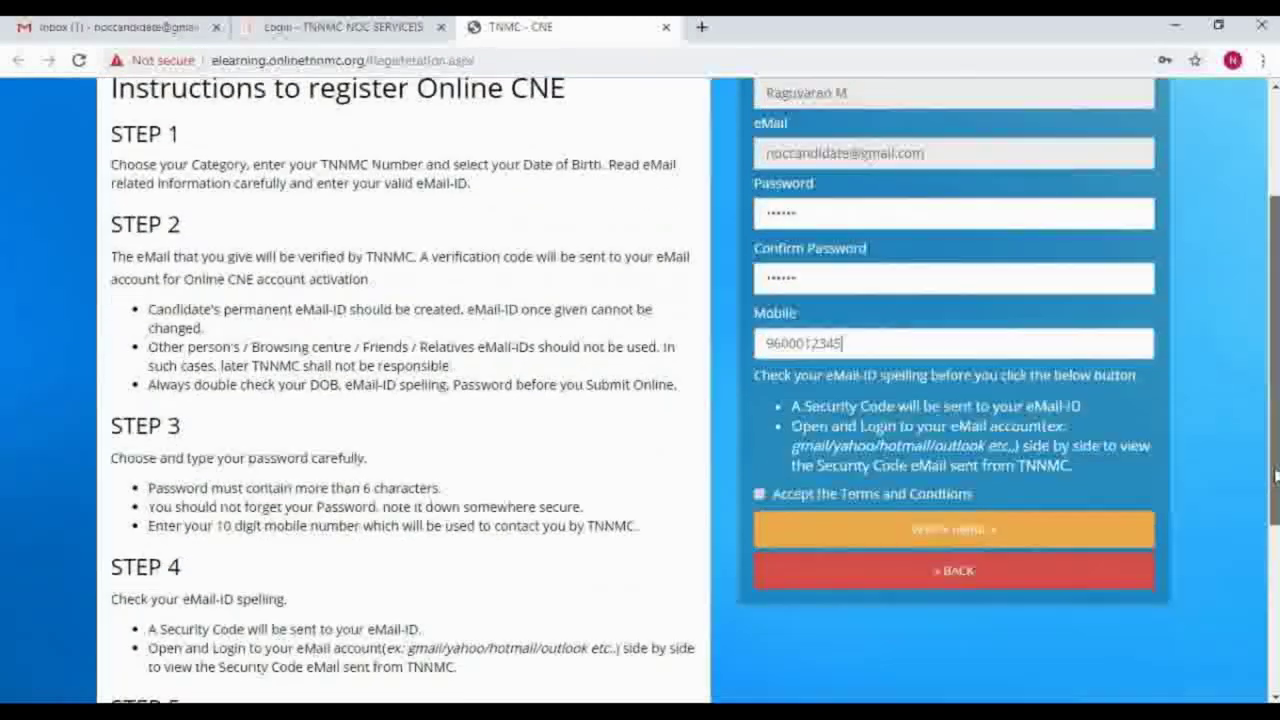
pyautogui.click(760, 495)
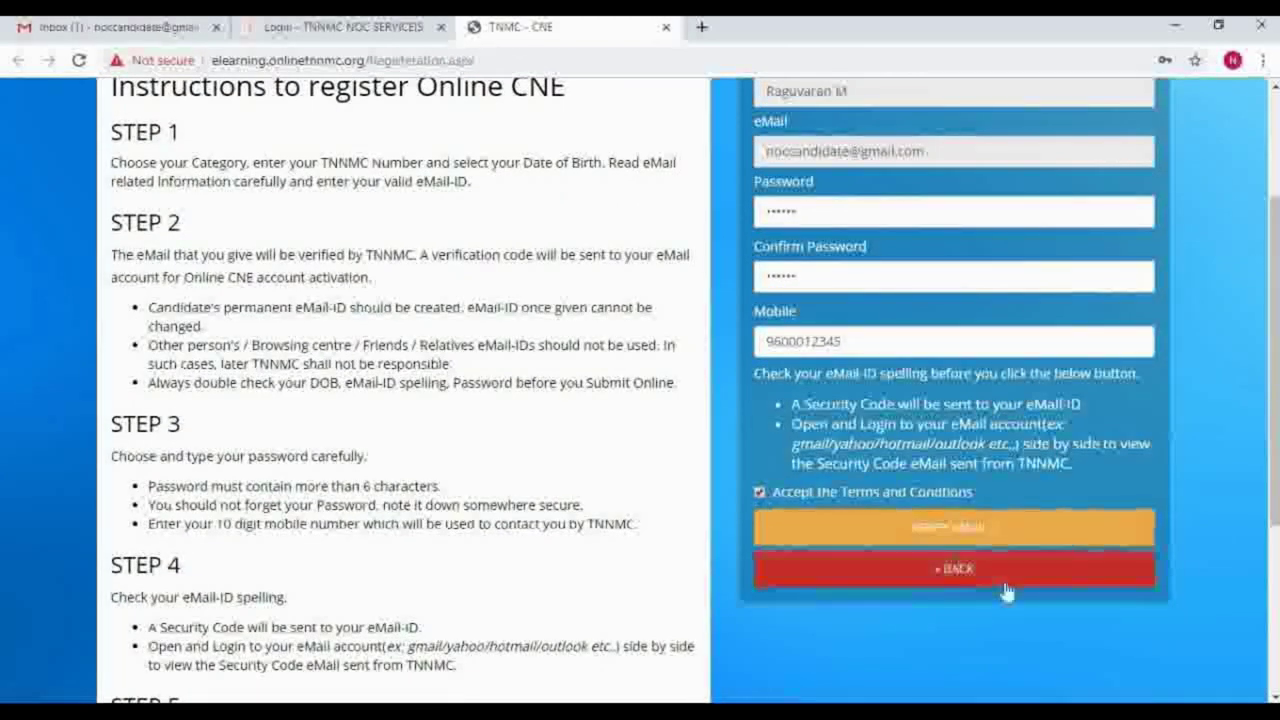
# Step: Submit Verify eMail and place the cursor in the Security Code field
pyautogui.click(966, 540)
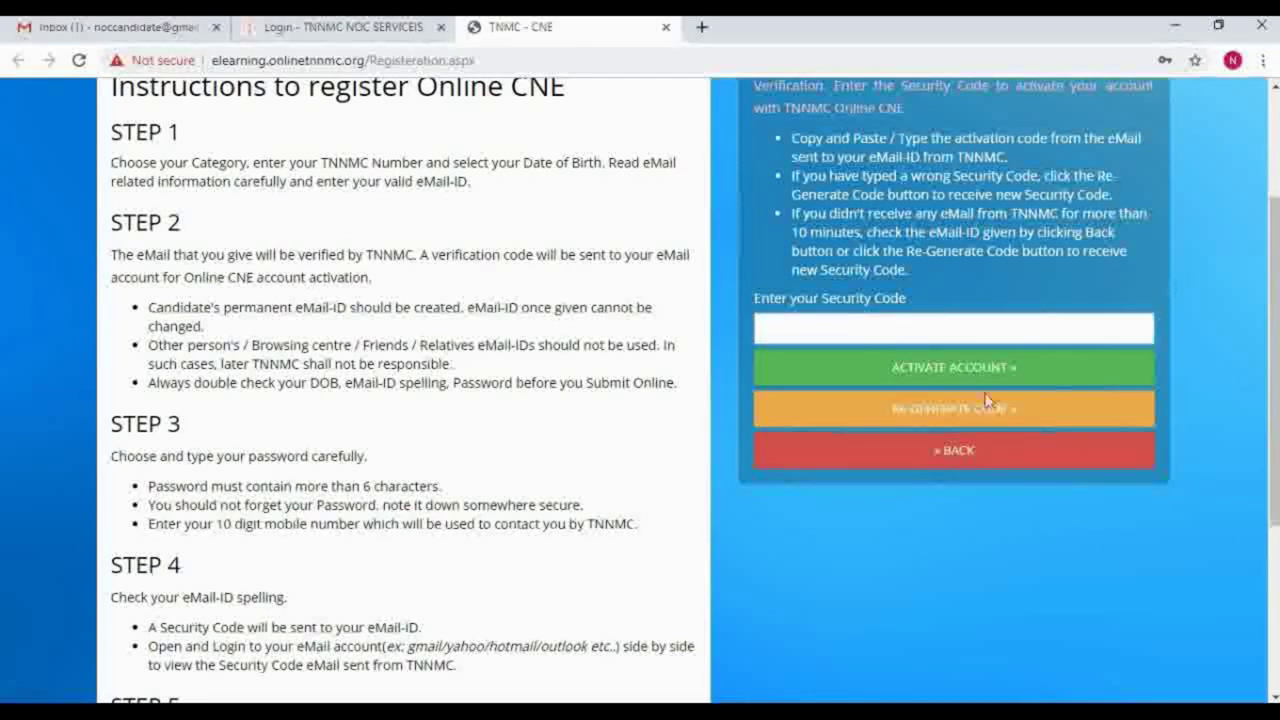
pyautogui.click(948, 328)
pyautogui.click(110, 29)
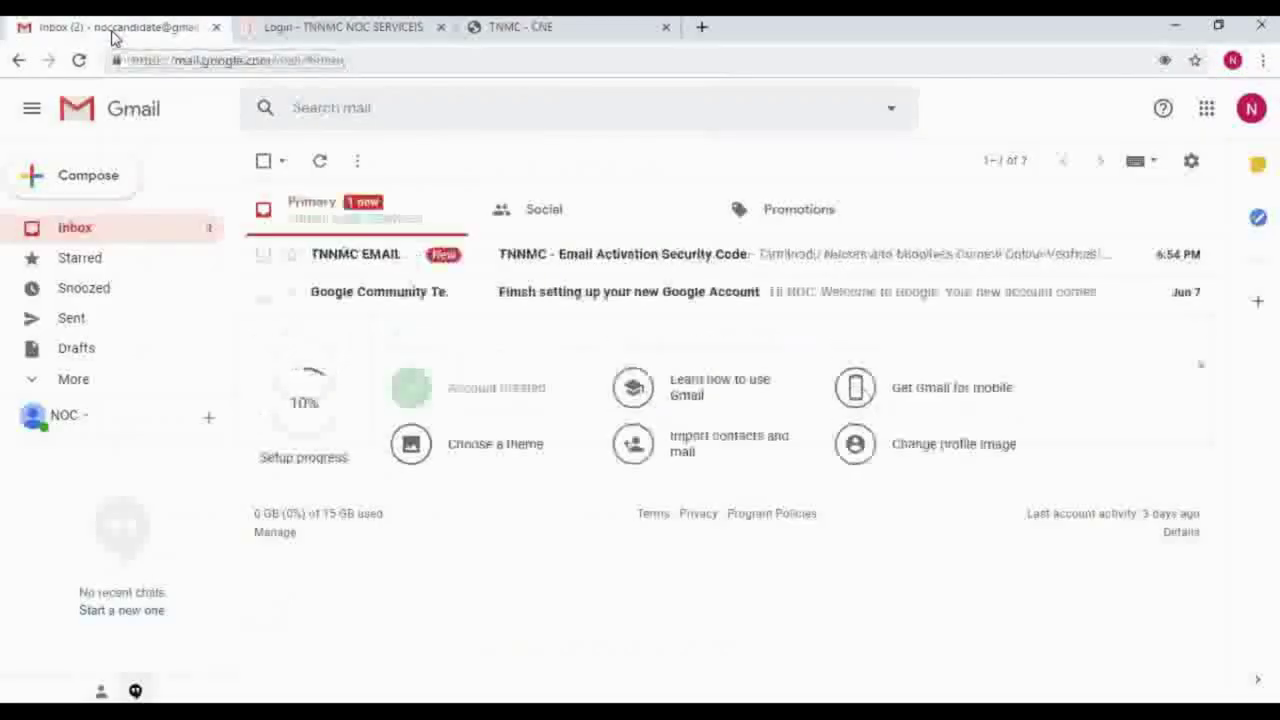
pyautogui.click(112, 240)
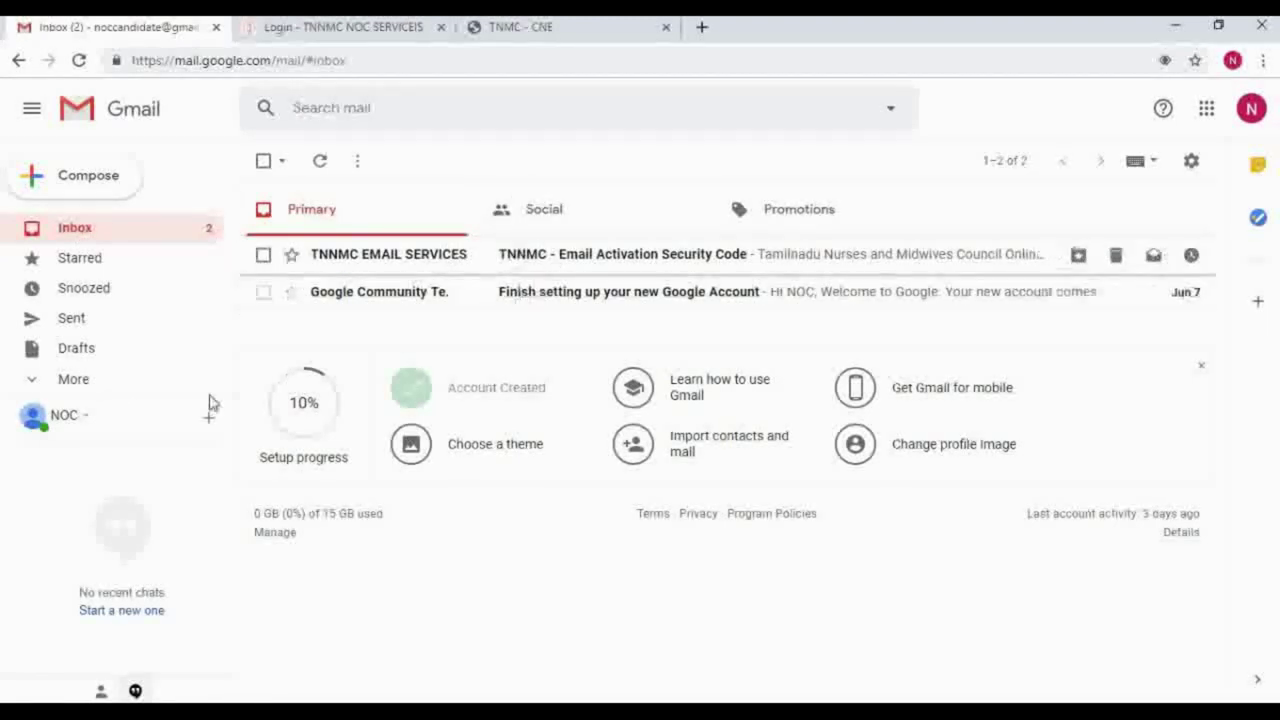
pyautogui.click(35, 382)
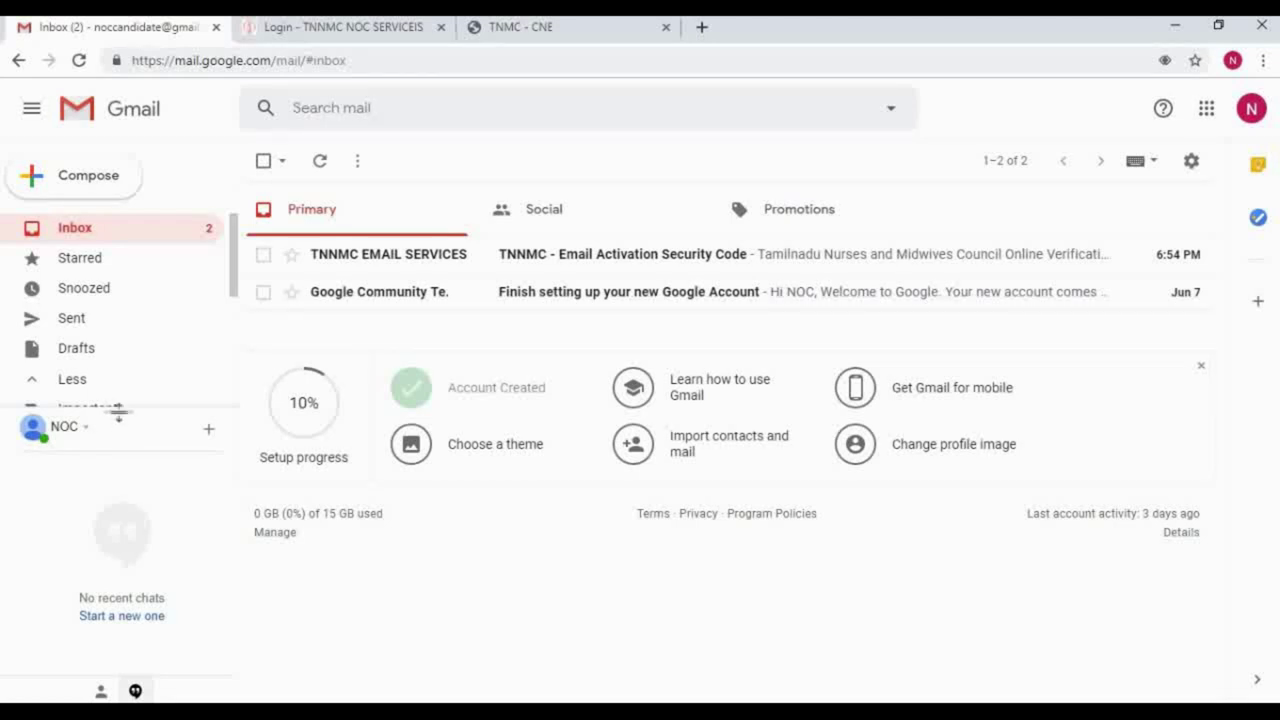
pyautogui.moveTo(117, 410); pyautogui.dragTo(110, 523)
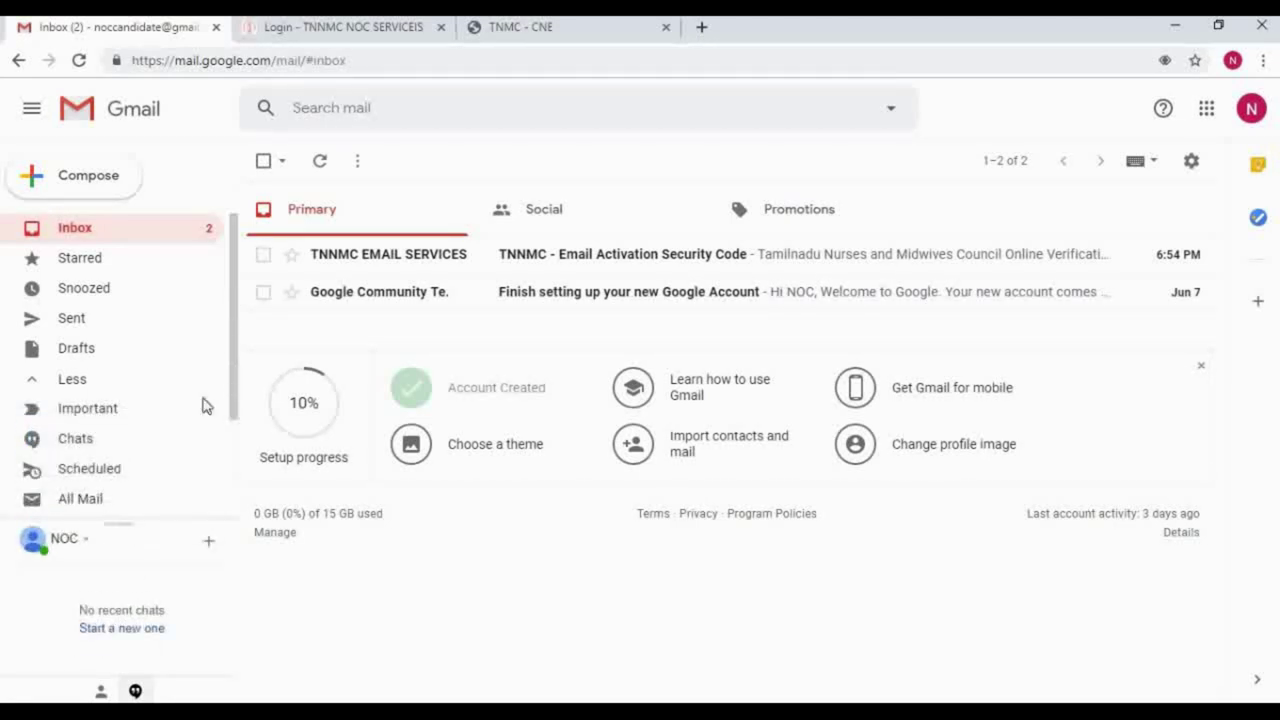
pyautogui.scroll(-3, 240, 430)
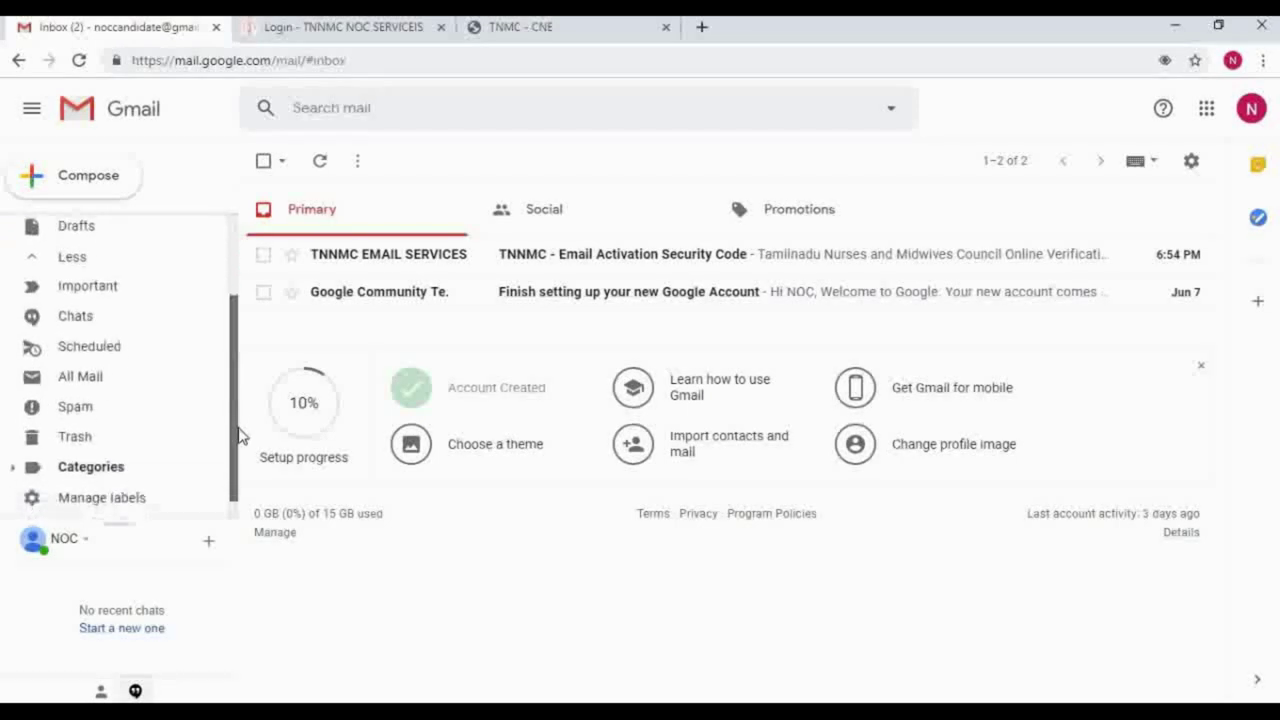
pyautogui.click(77, 400)
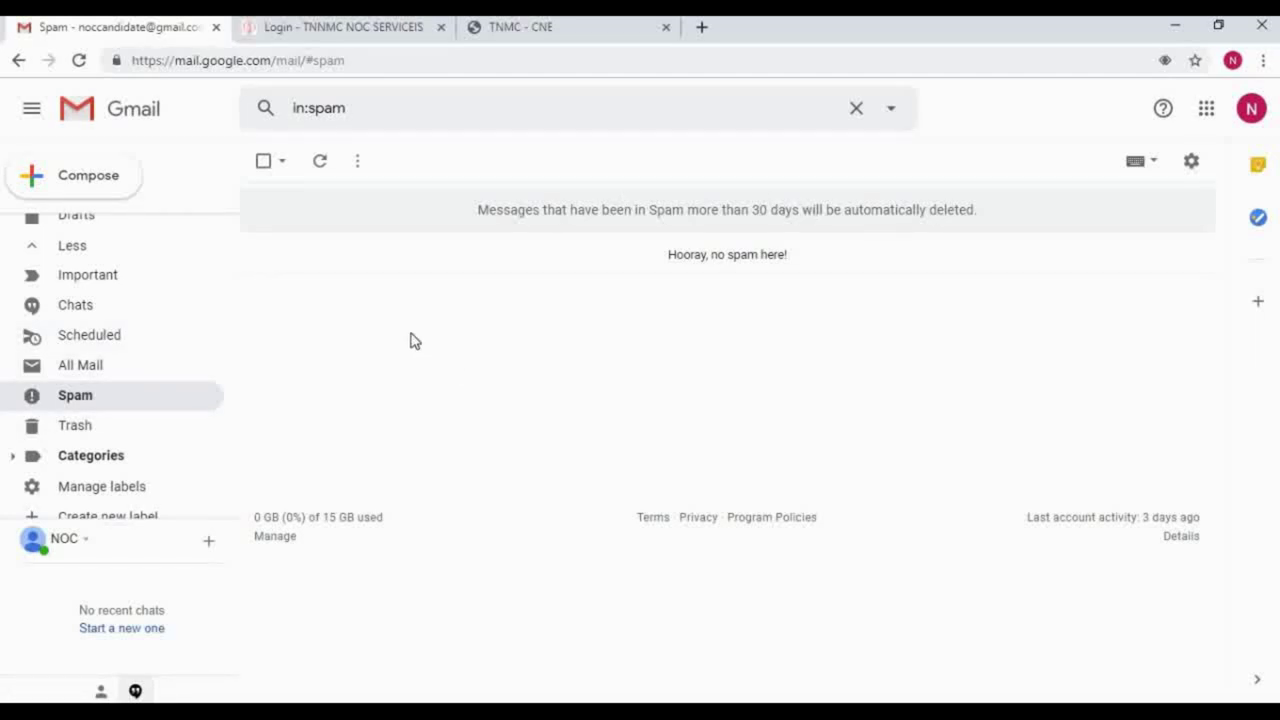
pyautogui.click(95, 370)
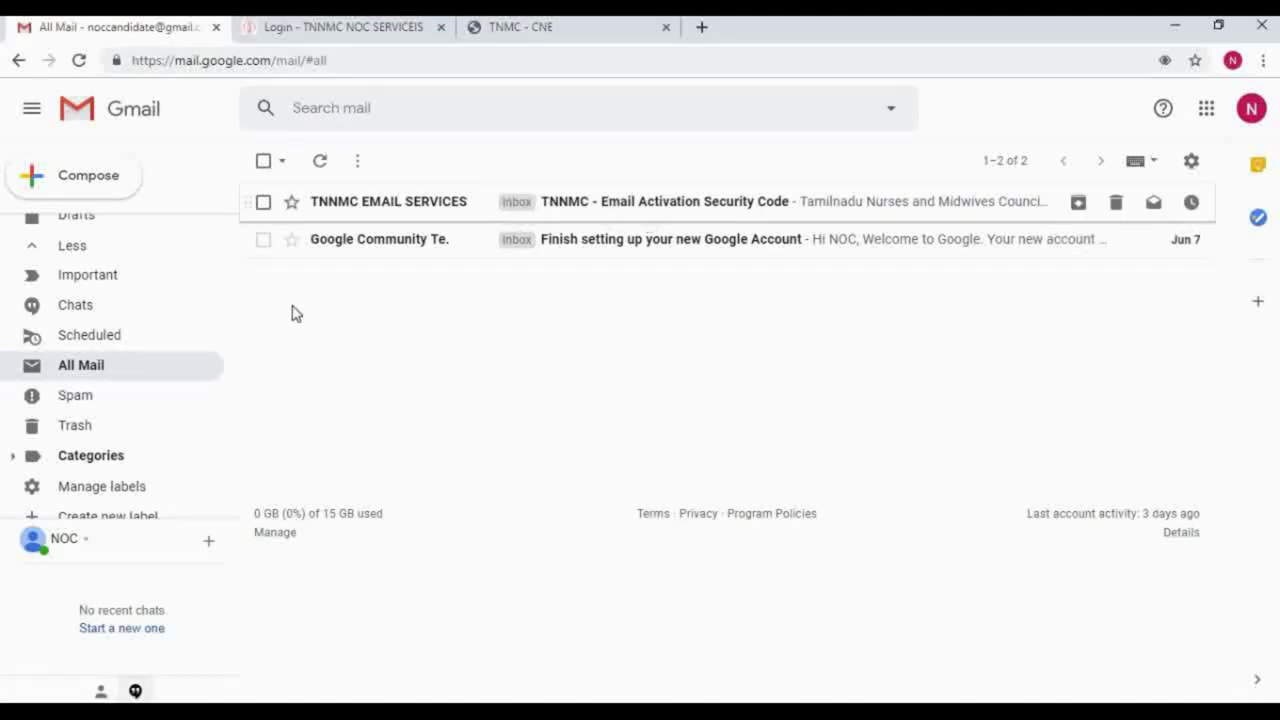
# Step: Open the TNNMC Email Activation Security Code message to read the code
pyautogui.click(668, 208)
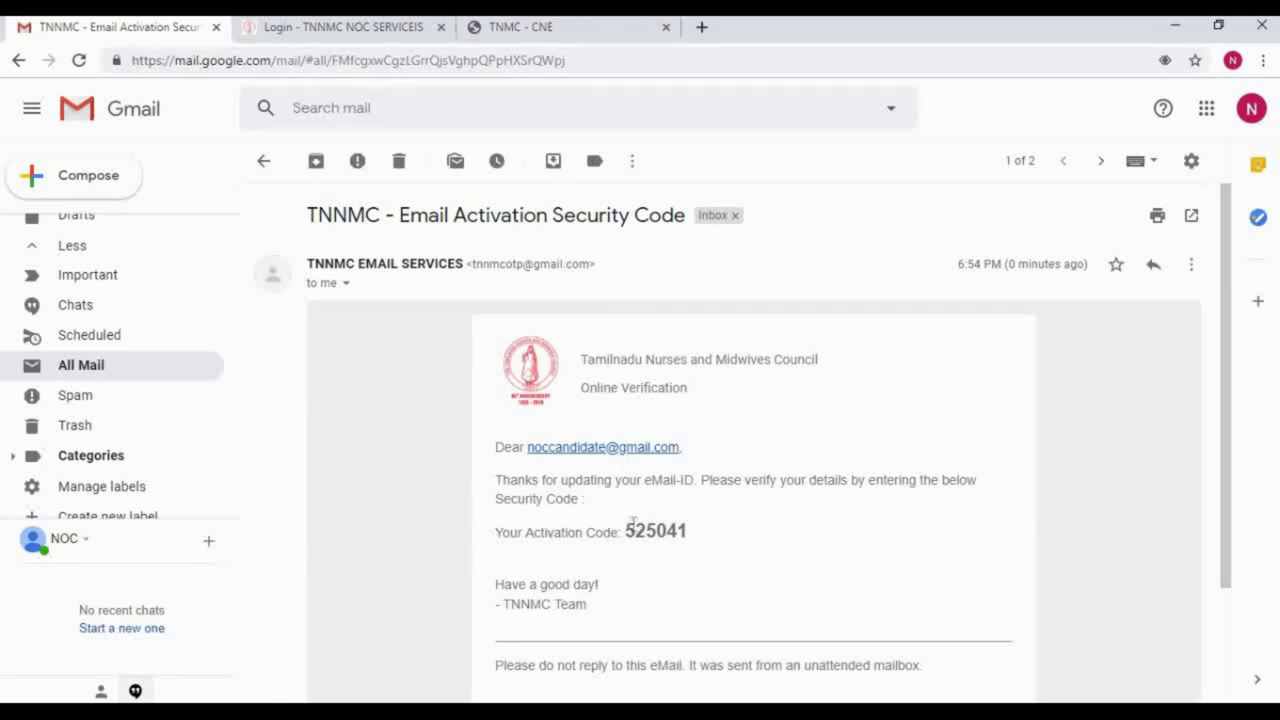
pyautogui.moveTo(497, 480); pyautogui.dragTo(648, 388)
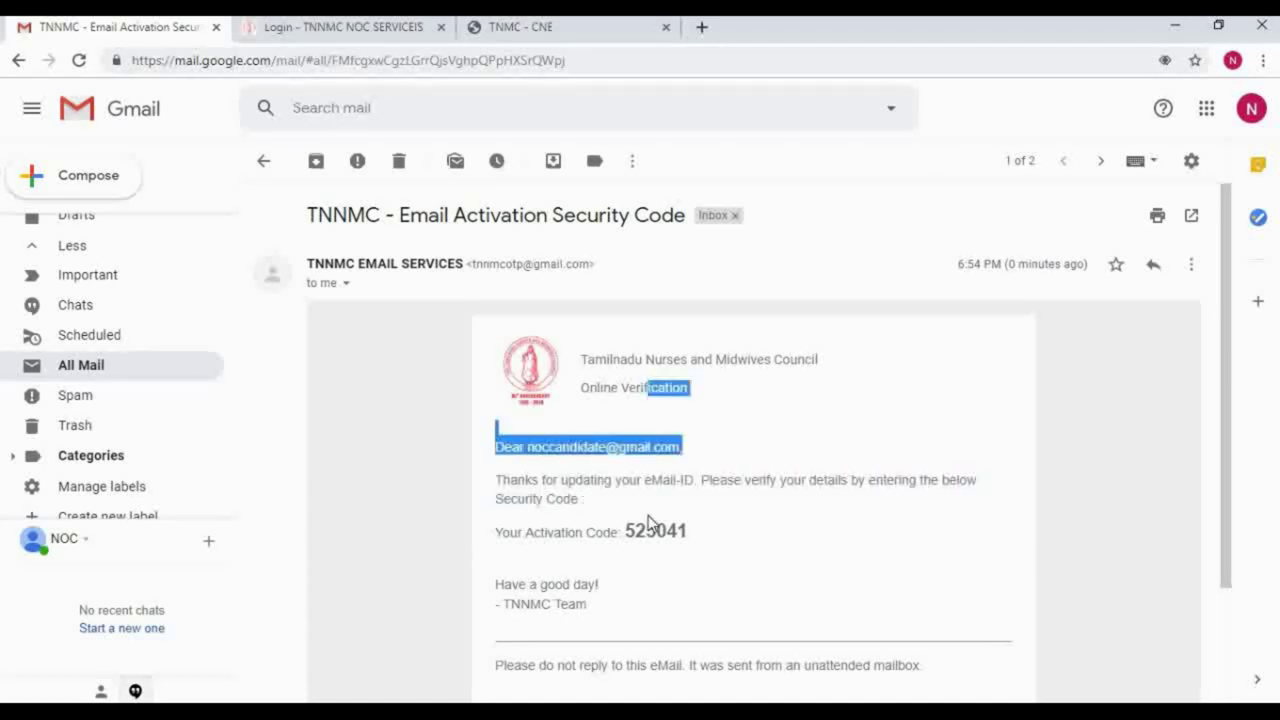
pyautogui.click(648, 518)
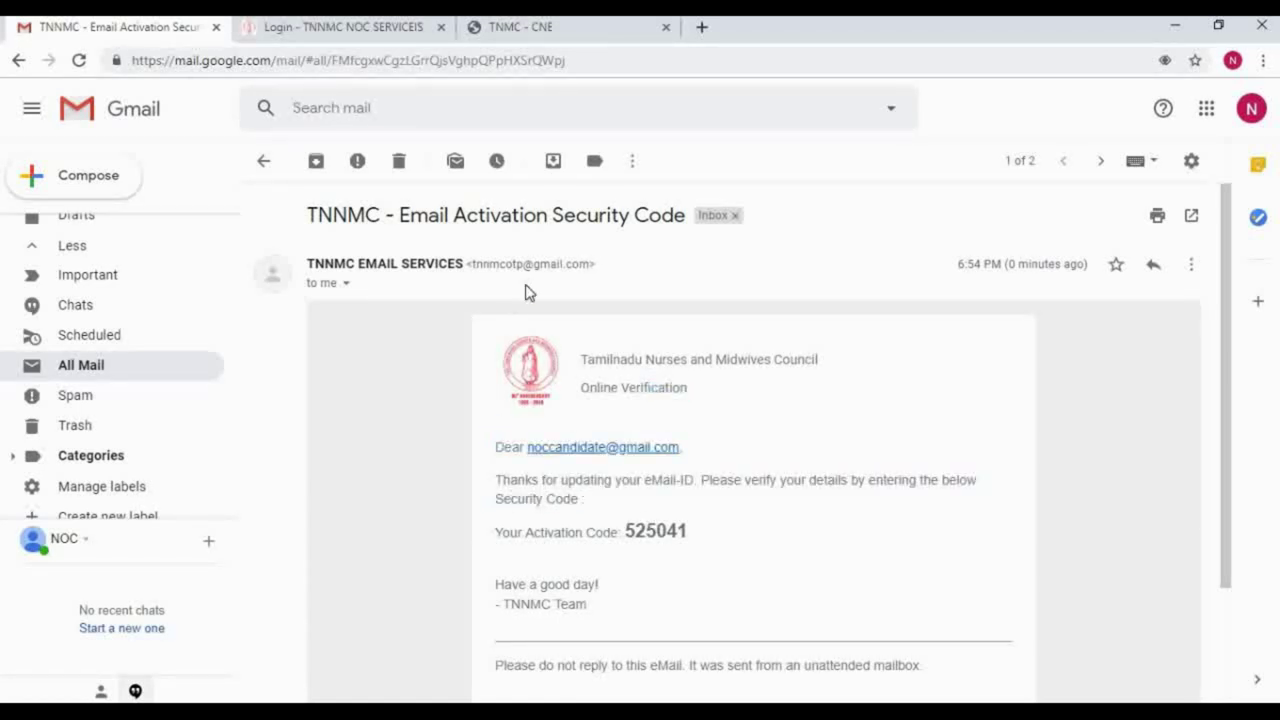
# Step: Enter the e-mailed security code on the CNE page and activate the account
pyautogui.click(560, 27)
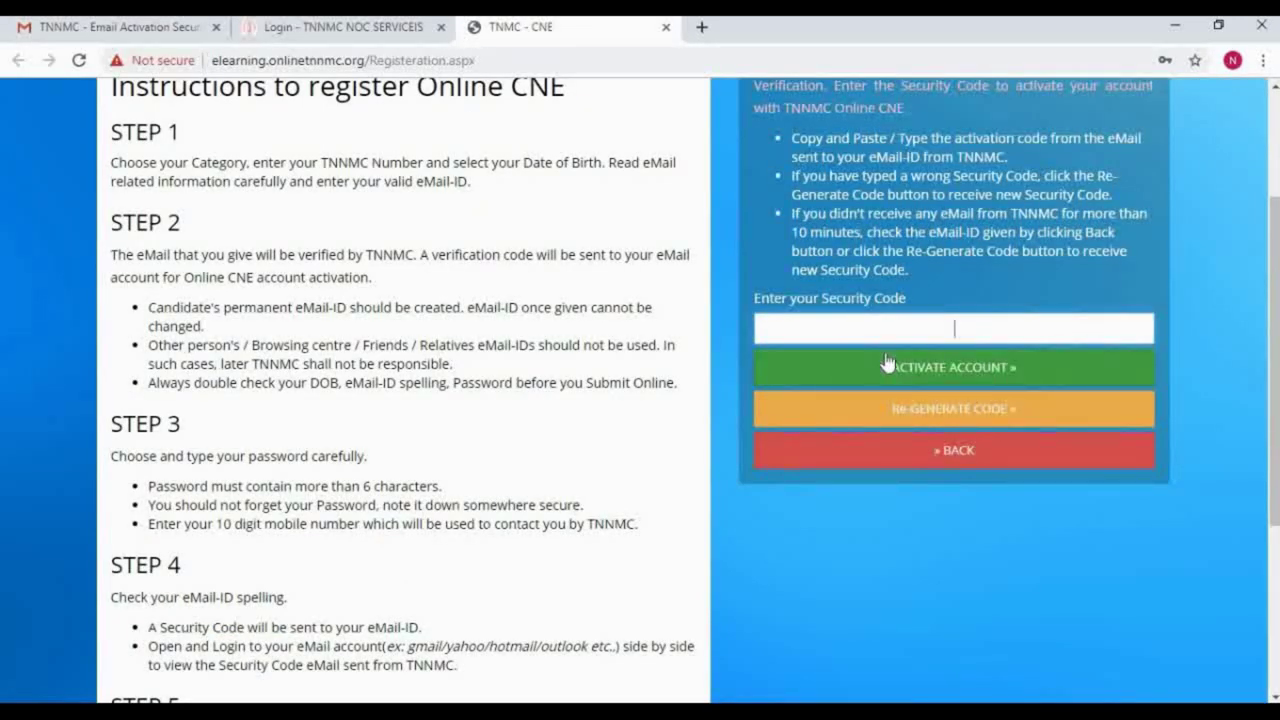
pyautogui.click(977, 370)
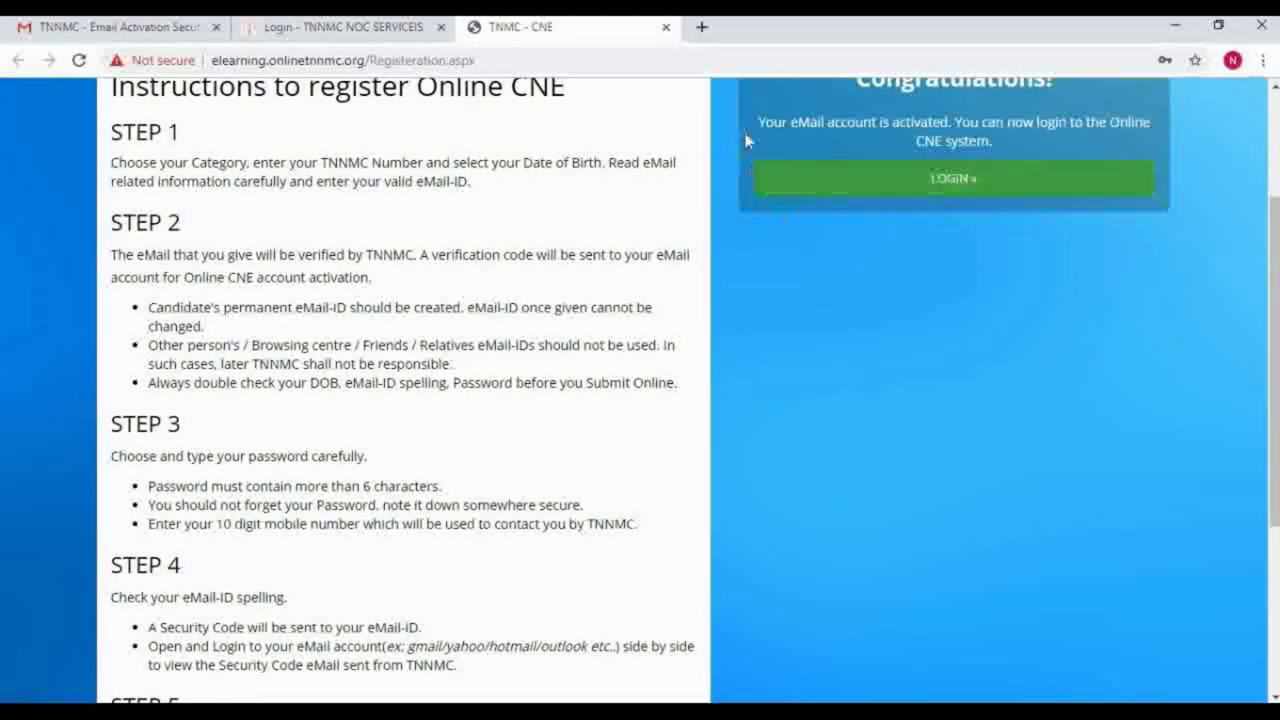
# Step: Review the activation confirmation and close the CNE registration tab
pyautogui.scroll(3, 745, 142)
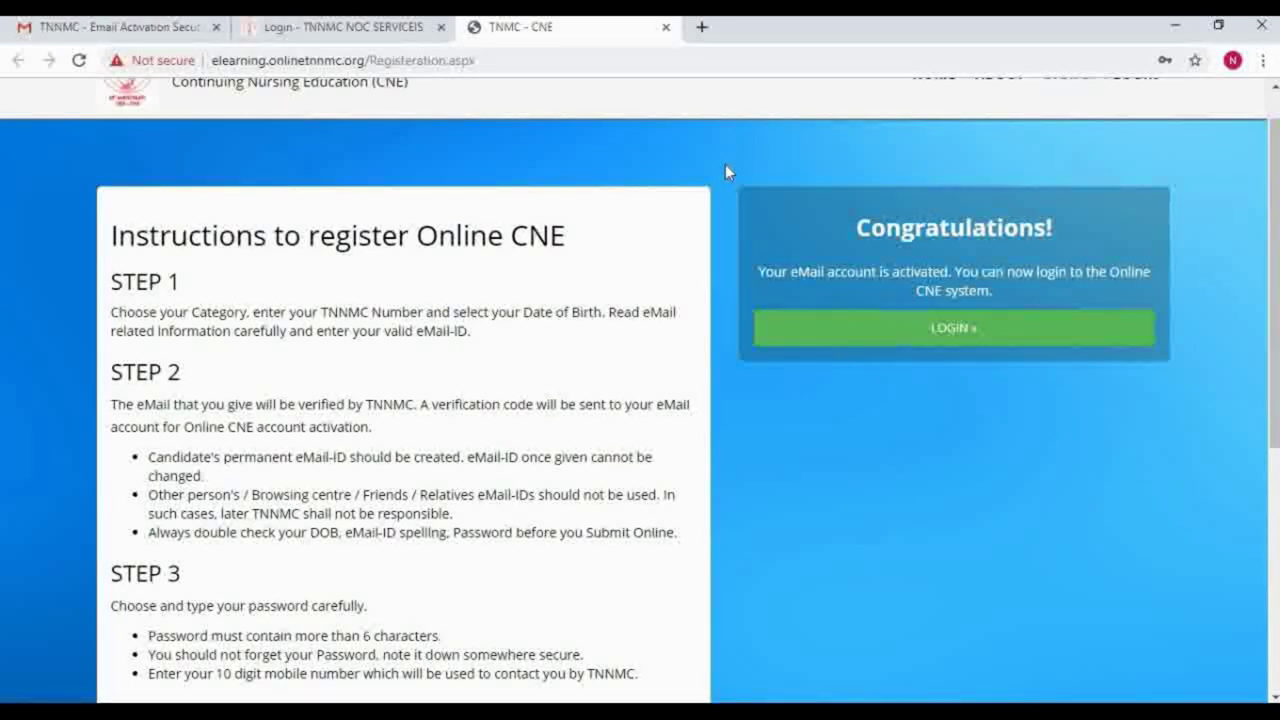
pyautogui.moveTo(727, 171); pyautogui.dragTo(921, 357)
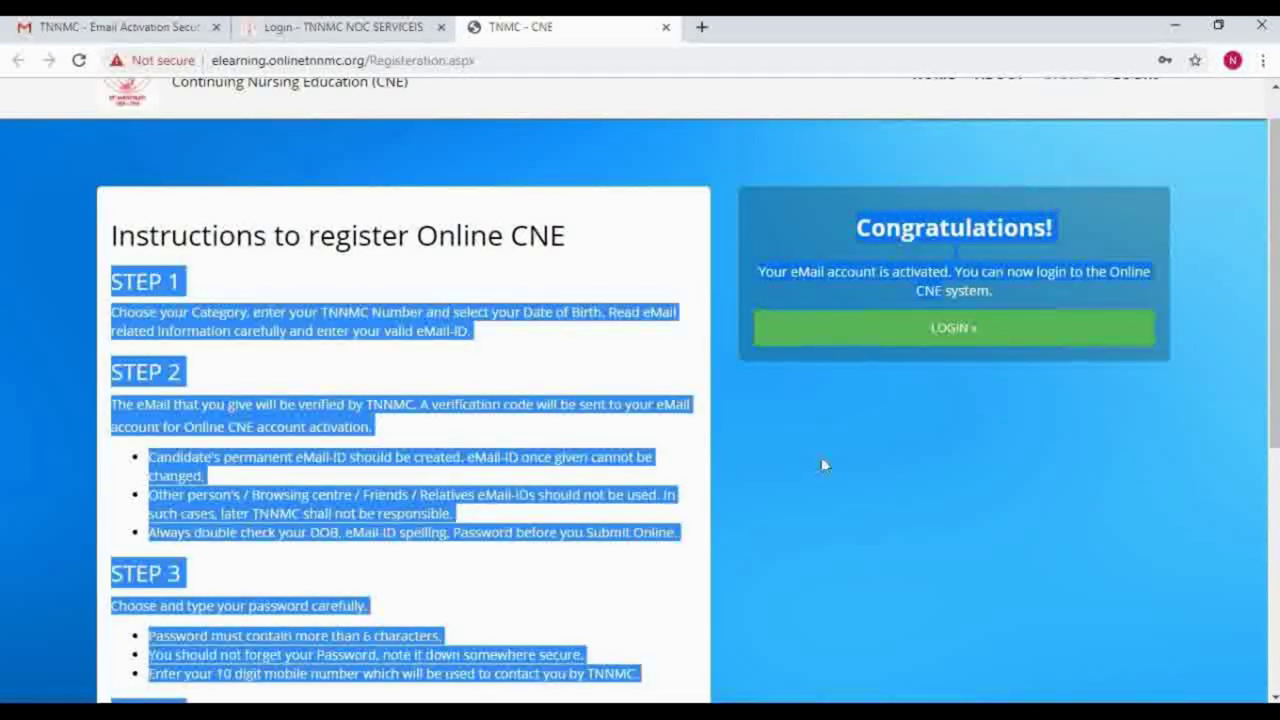
pyautogui.click(821, 459)
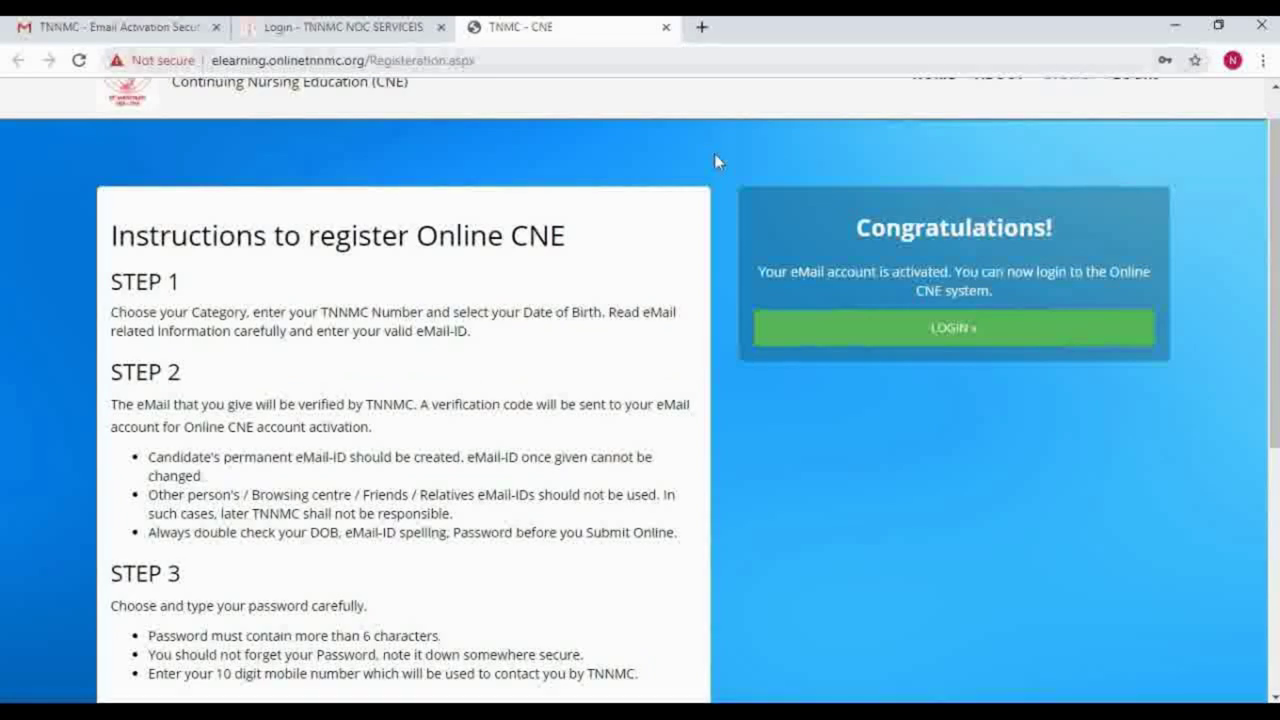
pyautogui.rightClick(905, 430)
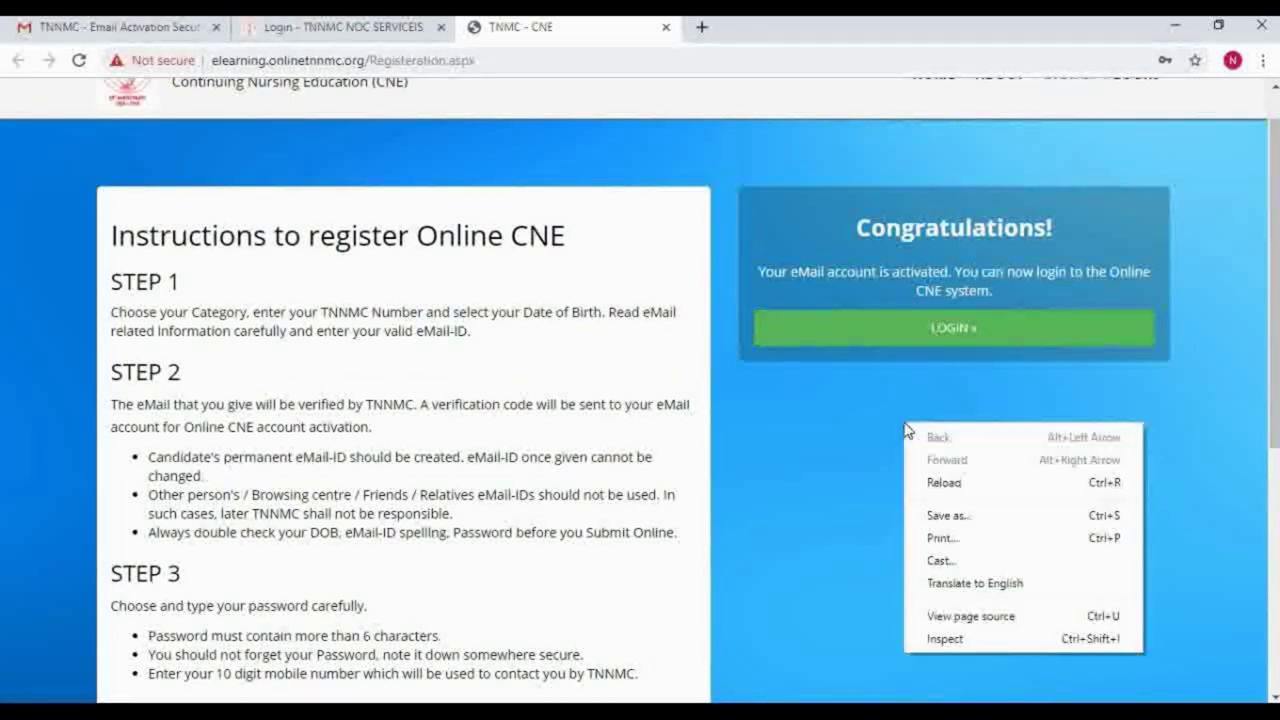
pyautogui.click(826, 420)
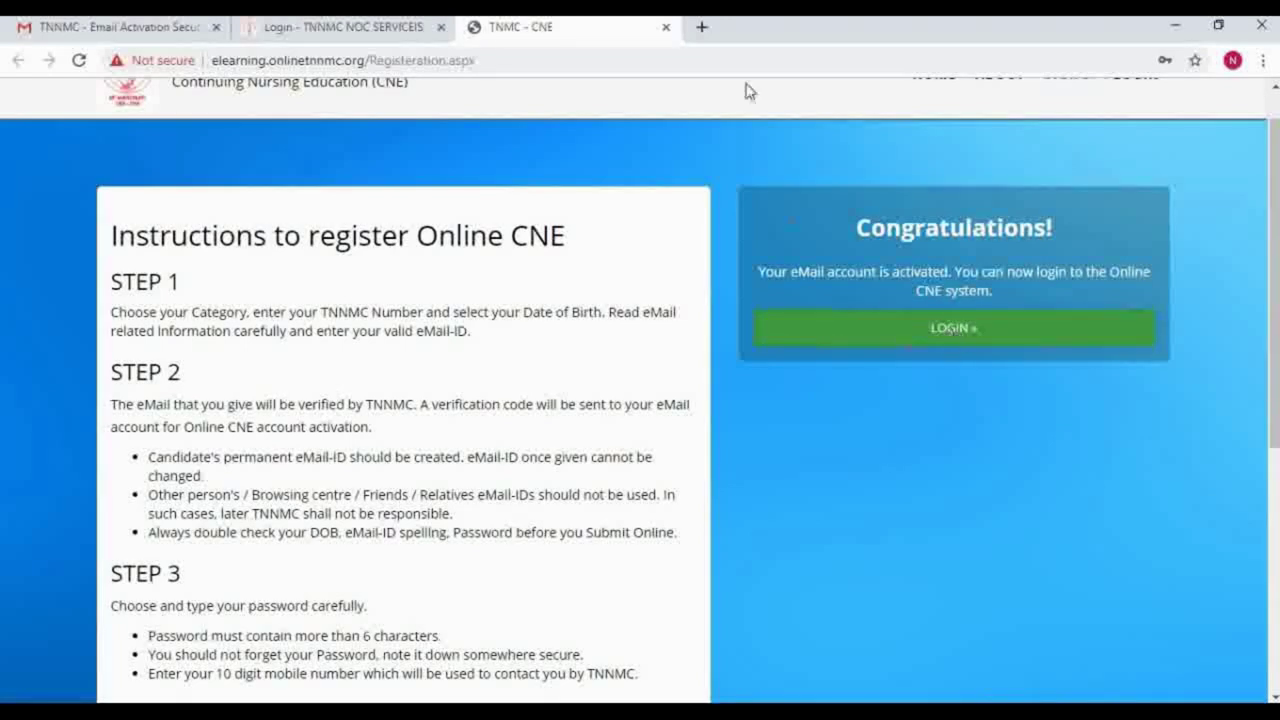
pyautogui.click(667, 30)
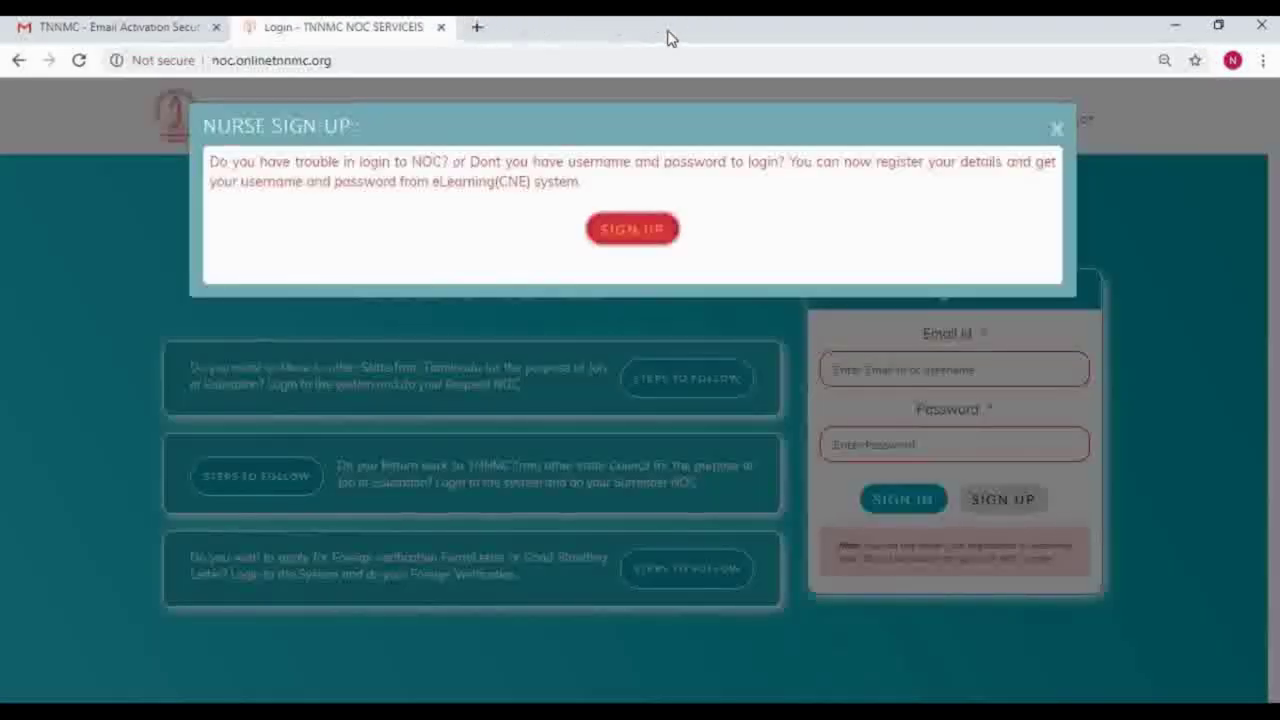
# Step: Close the sign-up notice and sign in with the registered e-mail and password
pyautogui.click(1057, 131)
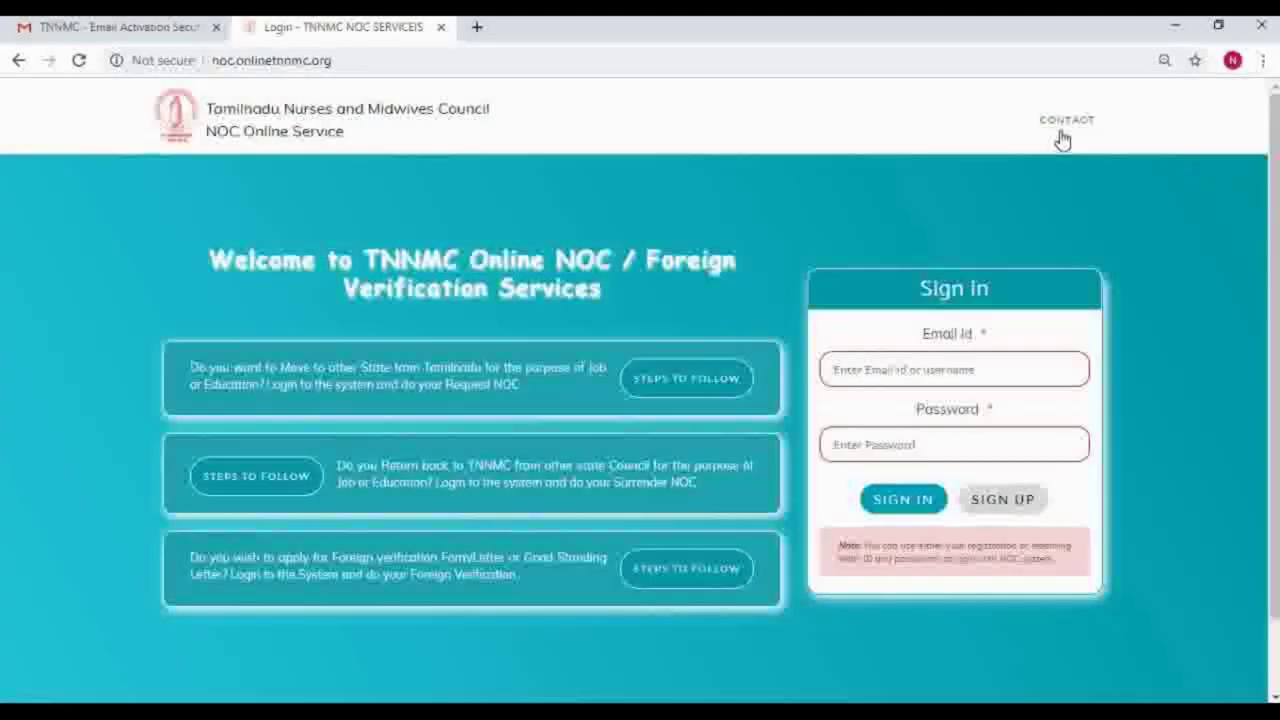
pyautogui.click(911, 375)
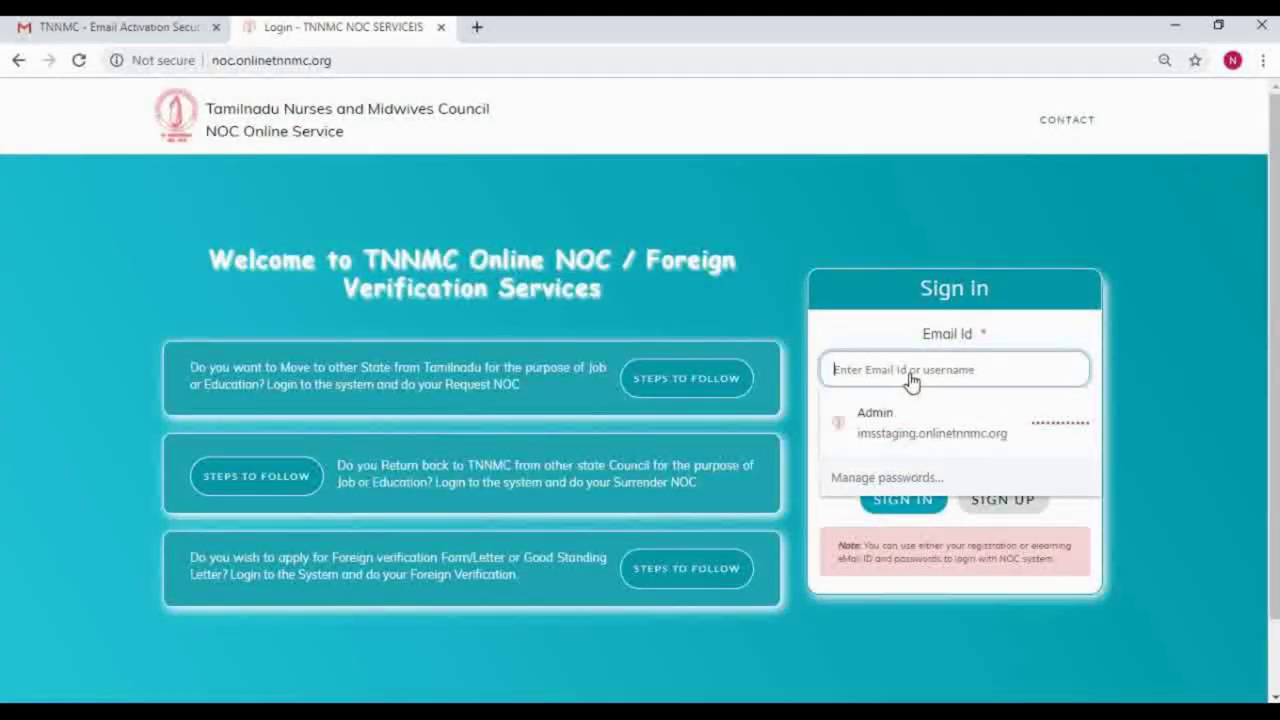
pyautogui.write('can')
pyautogui.press('BackSpace')
pyautogui.press('BackSpace')
pyautogui.press('BackSpace')
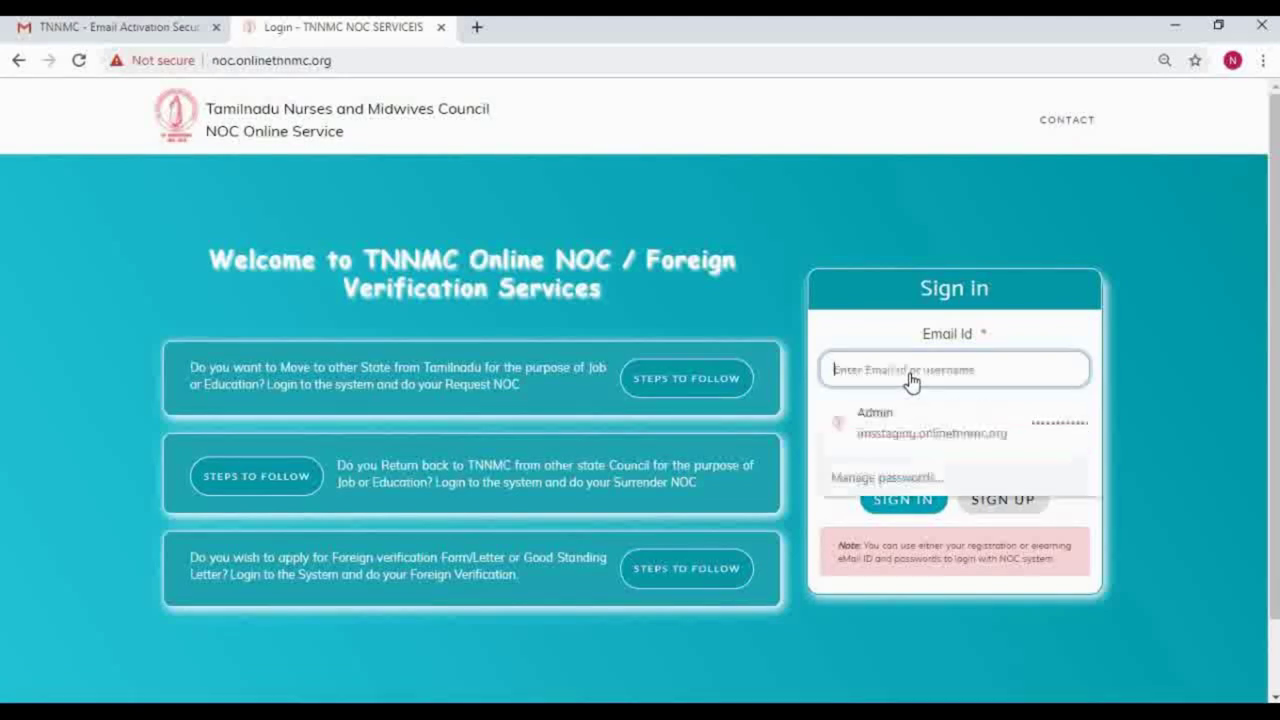
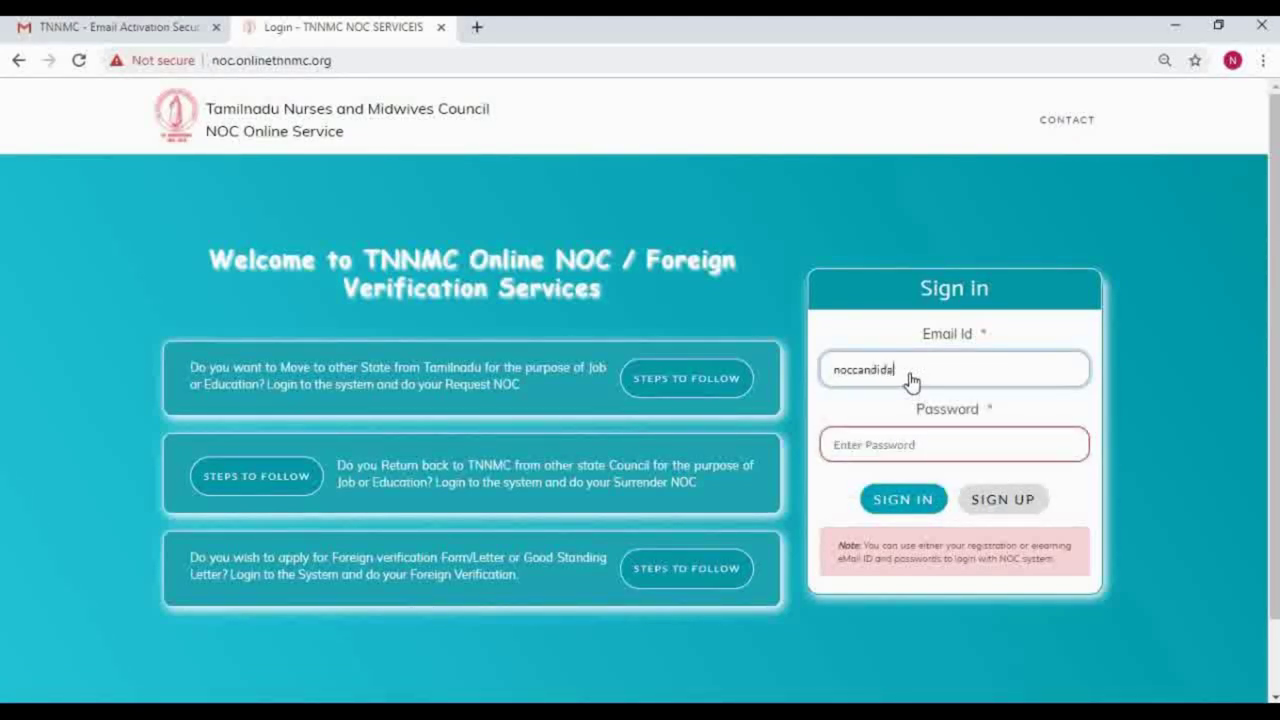
pyautogui.press('Tab')
pyautogui.write('•••')
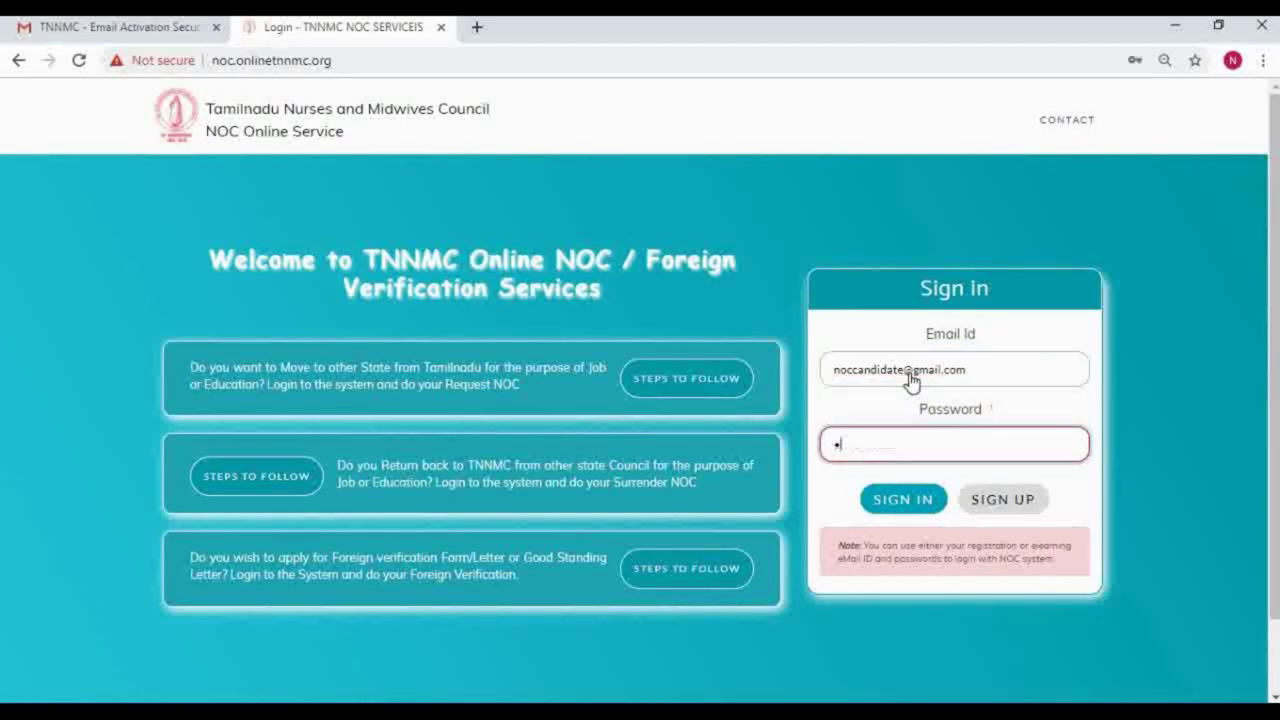
pyautogui.write('•••')
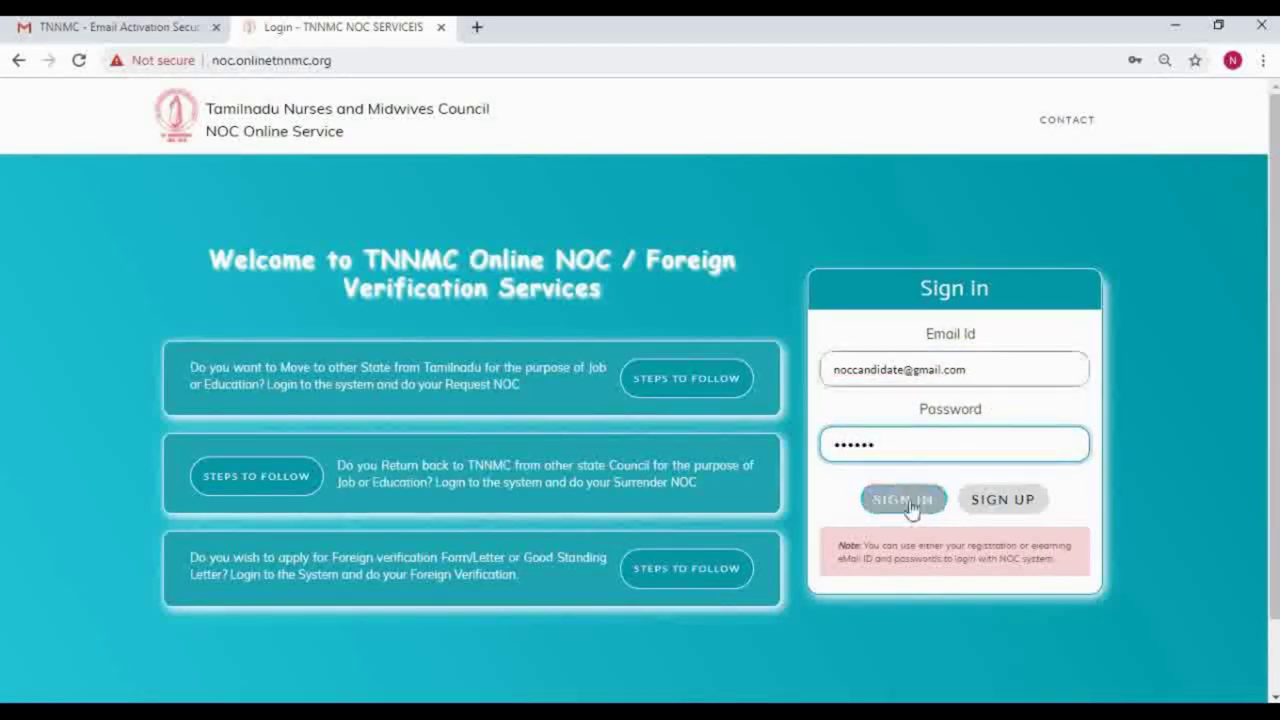
pyautogui.click(912, 506)
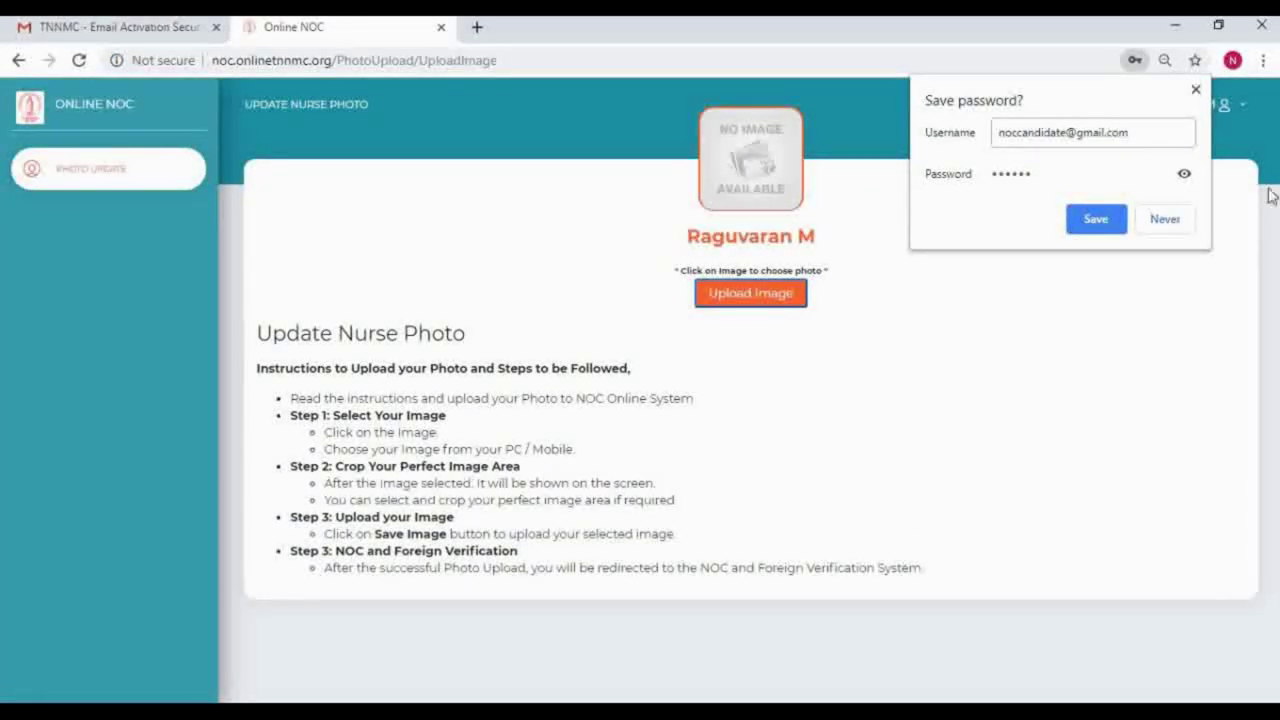
# Step: Dismiss the save-password bubble and passport-photo alert, then open the Choose Image window
pyautogui.click(1195, 92)
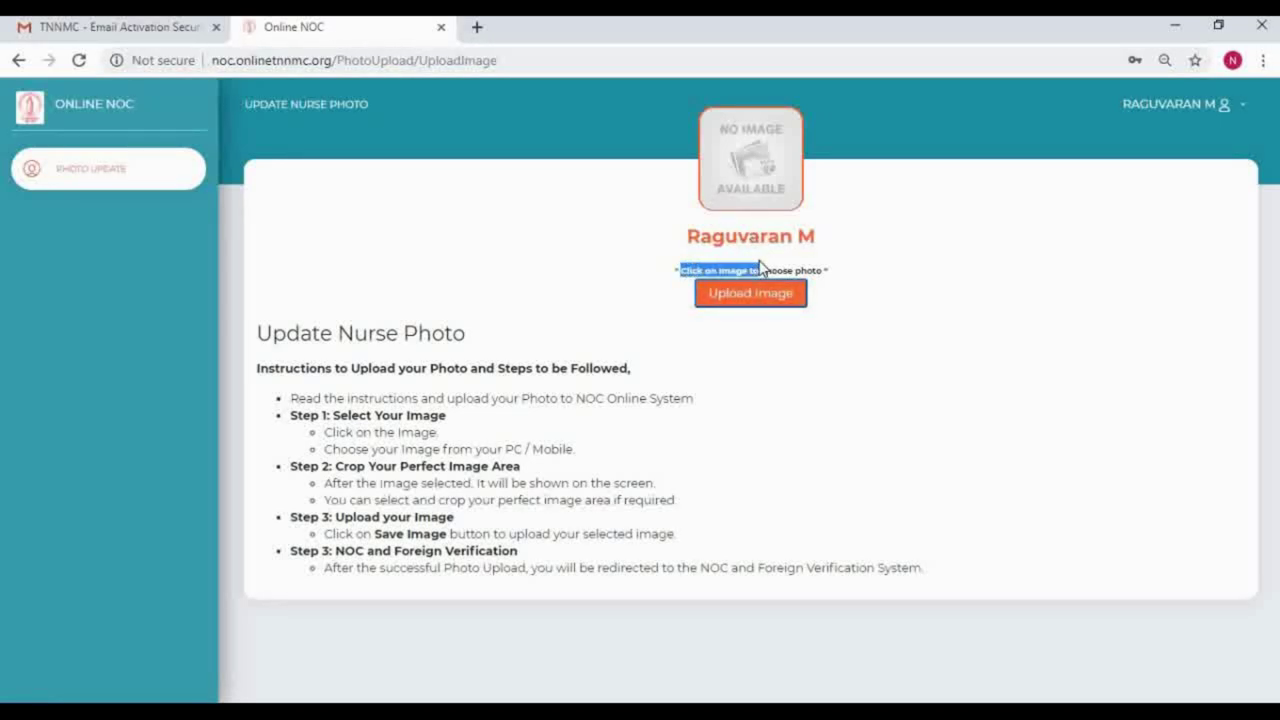
pyautogui.moveTo(774, 266); pyautogui.dragTo(822, 264)
pyautogui.click(877, 375)
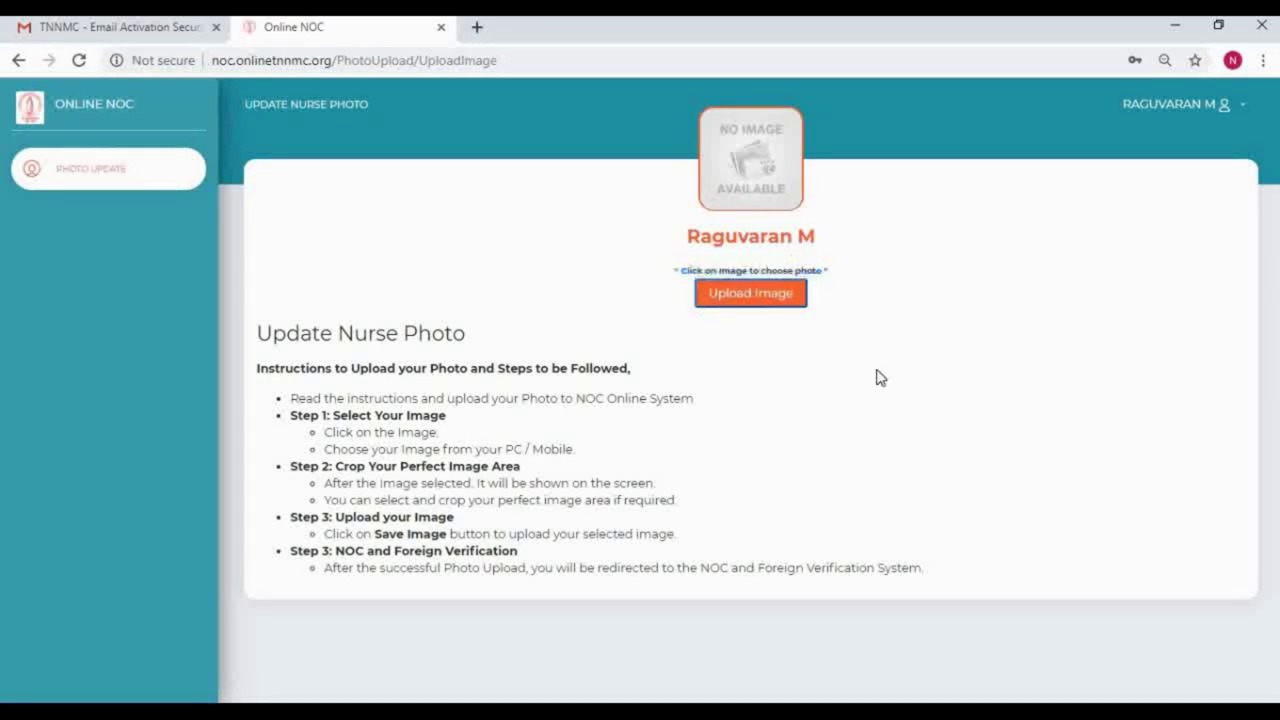
pyautogui.click(737, 292)
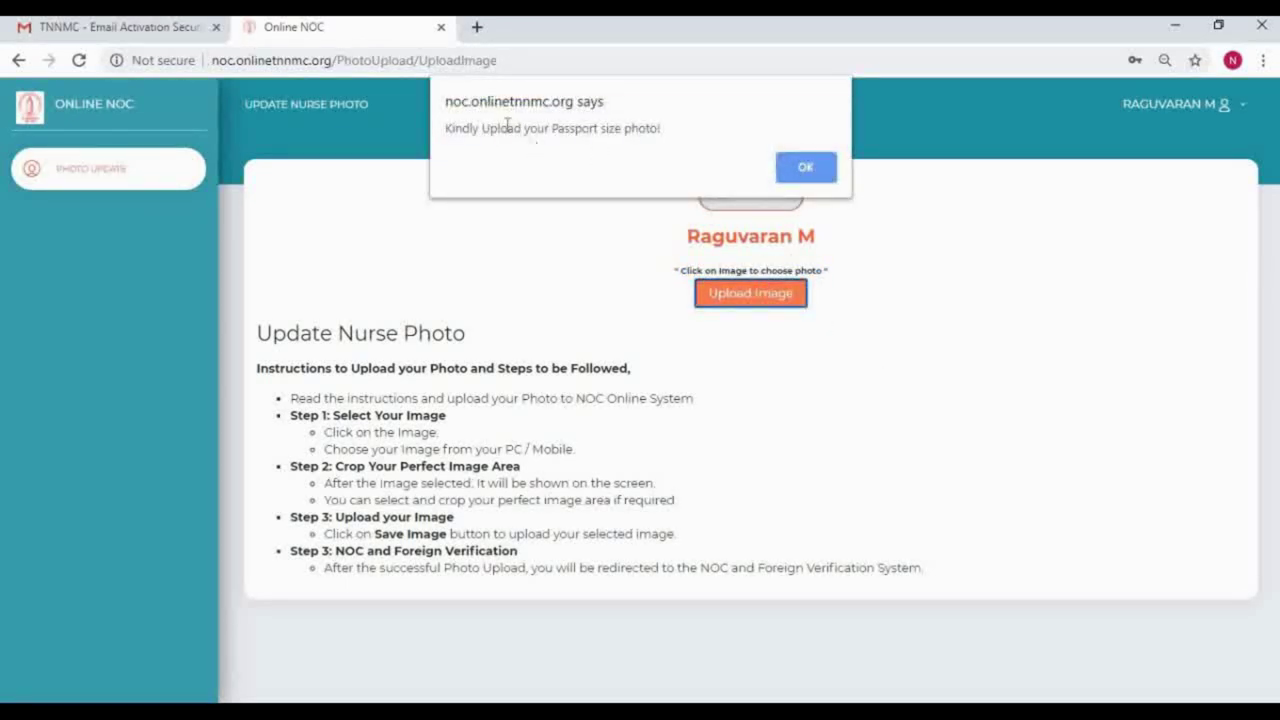
pyautogui.click(818, 177)
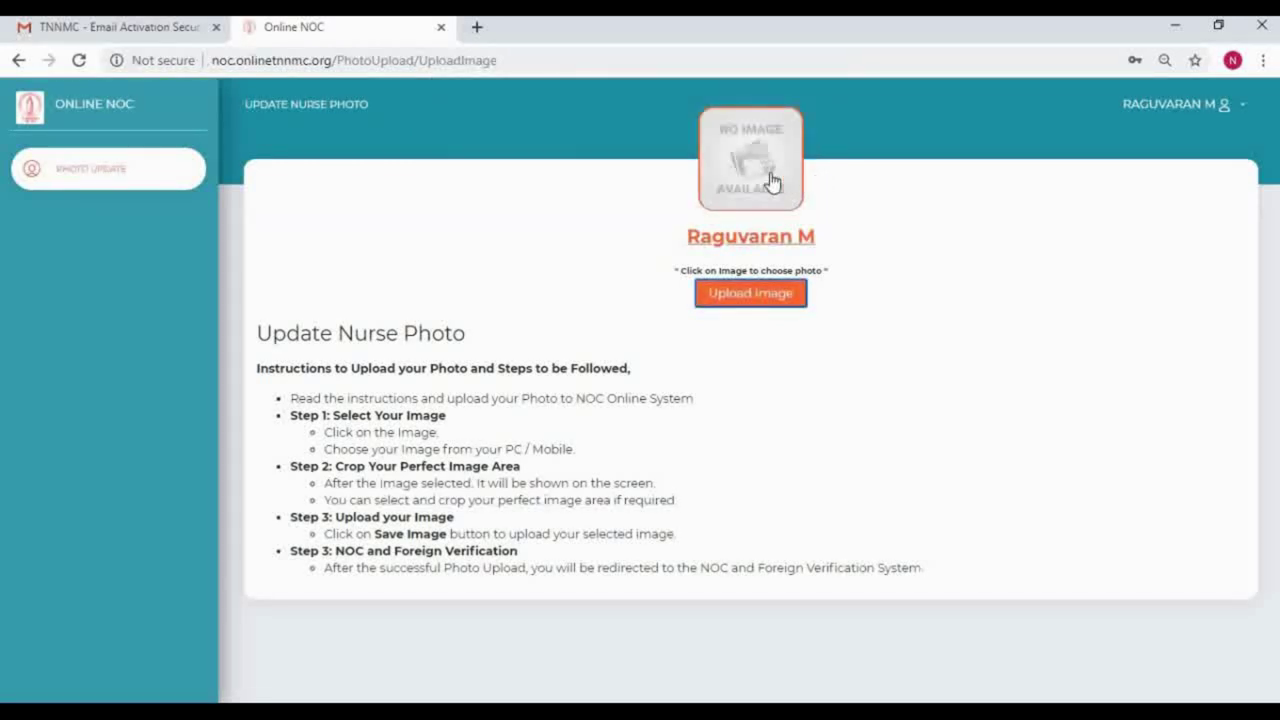
pyautogui.click(771, 180)
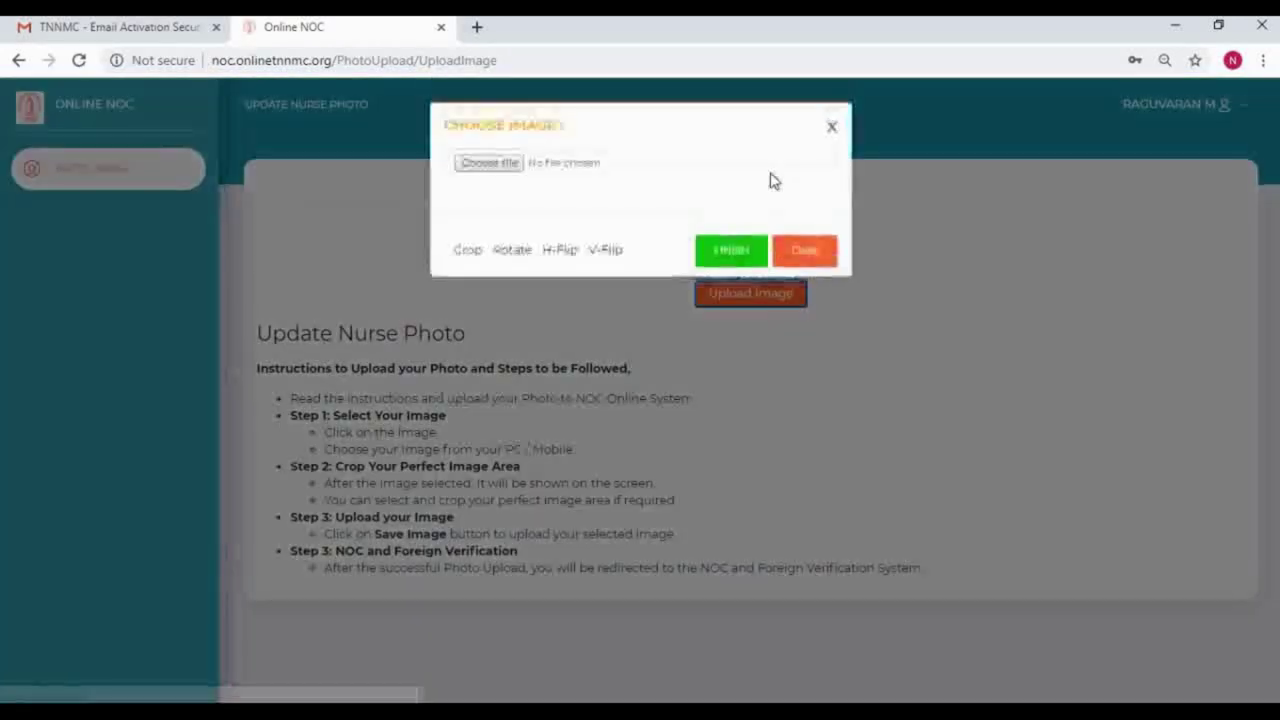
# Step: Choose download.png, crop it, and finish placing it as the nurse's photo
pyautogui.click(490, 164)
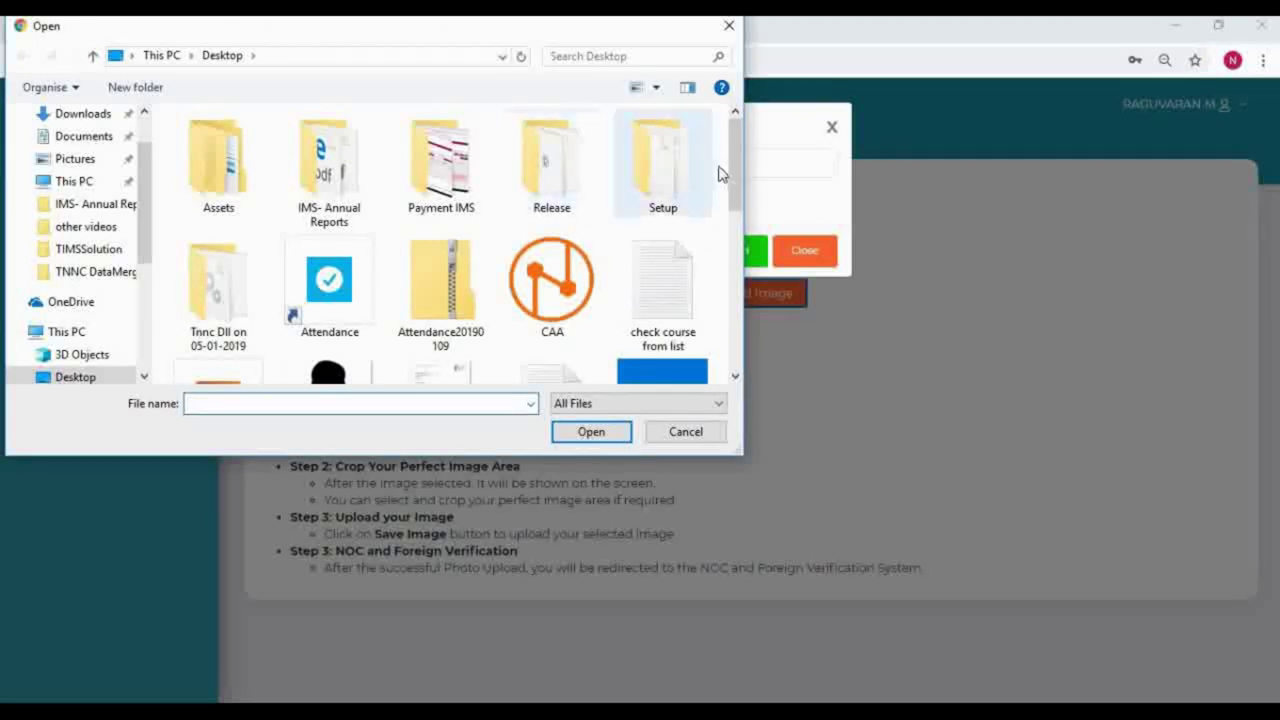
pyautogui.scroll(-3, 738, 192)
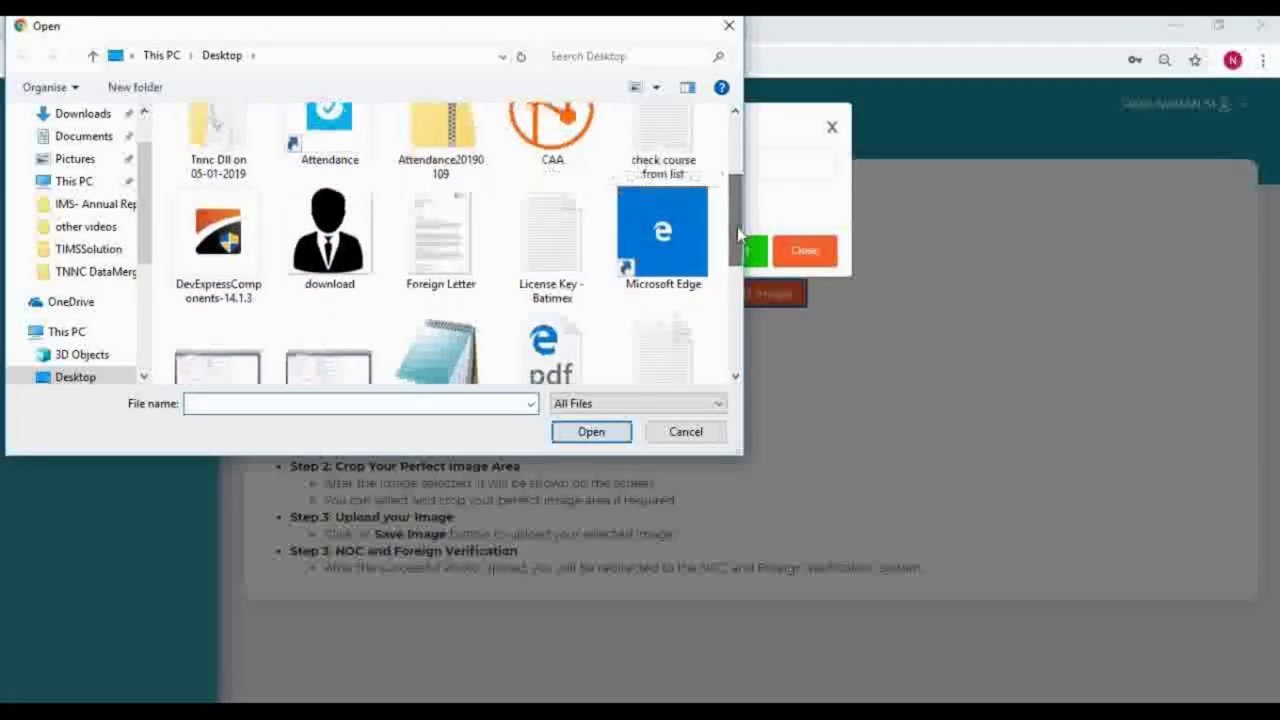
pyautogui.doubleClick(331, 233)
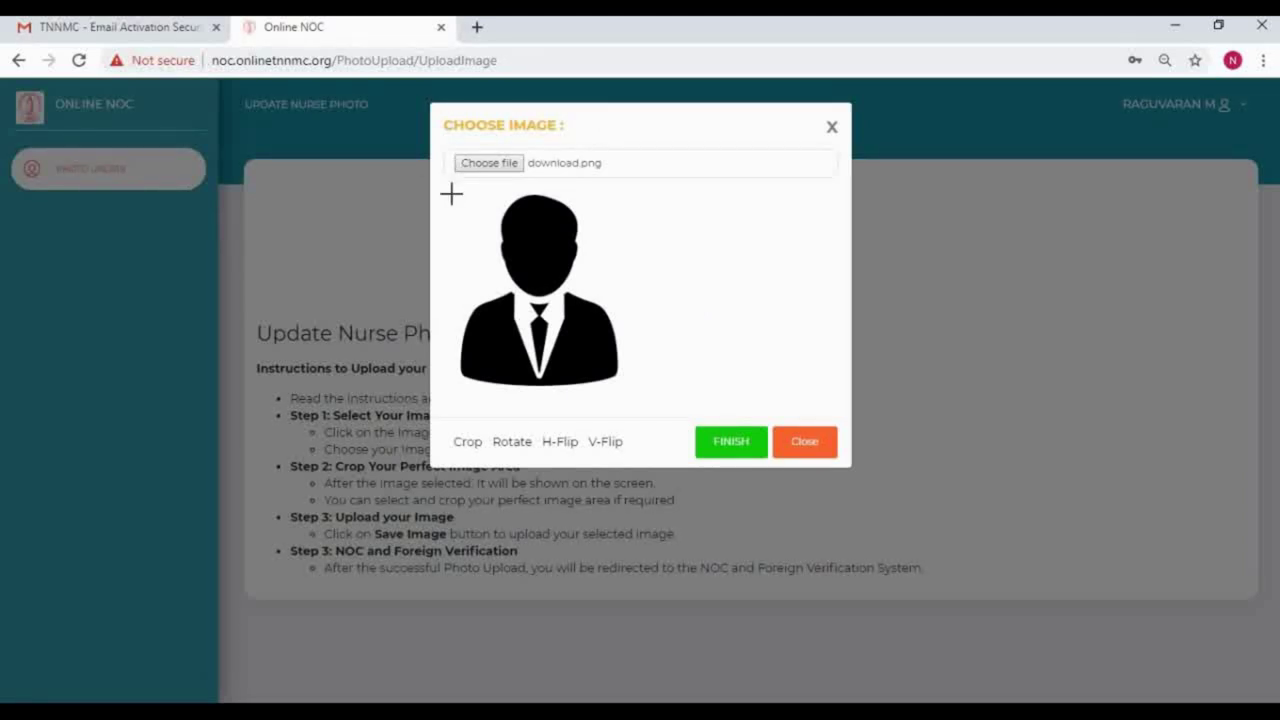
pyautogui.moveTo(452, 195); pyautogui.dragTo(631, 386)
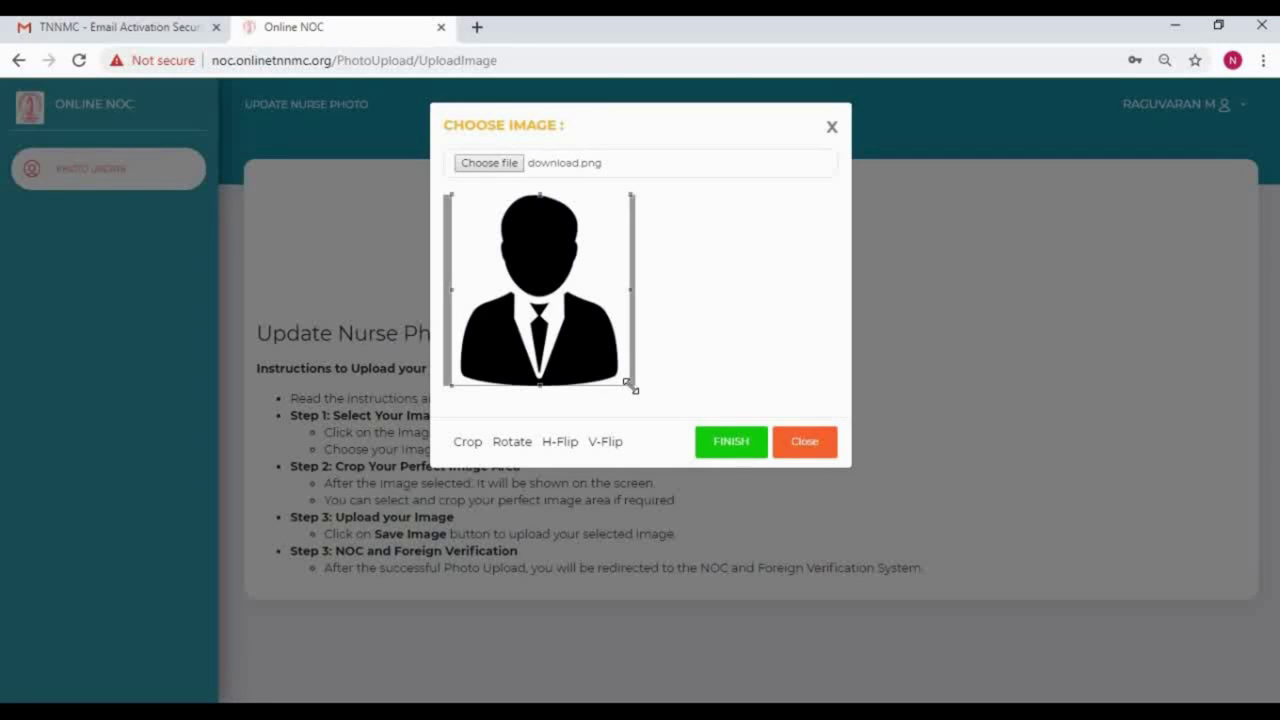
pyautogui.click(468, 443)
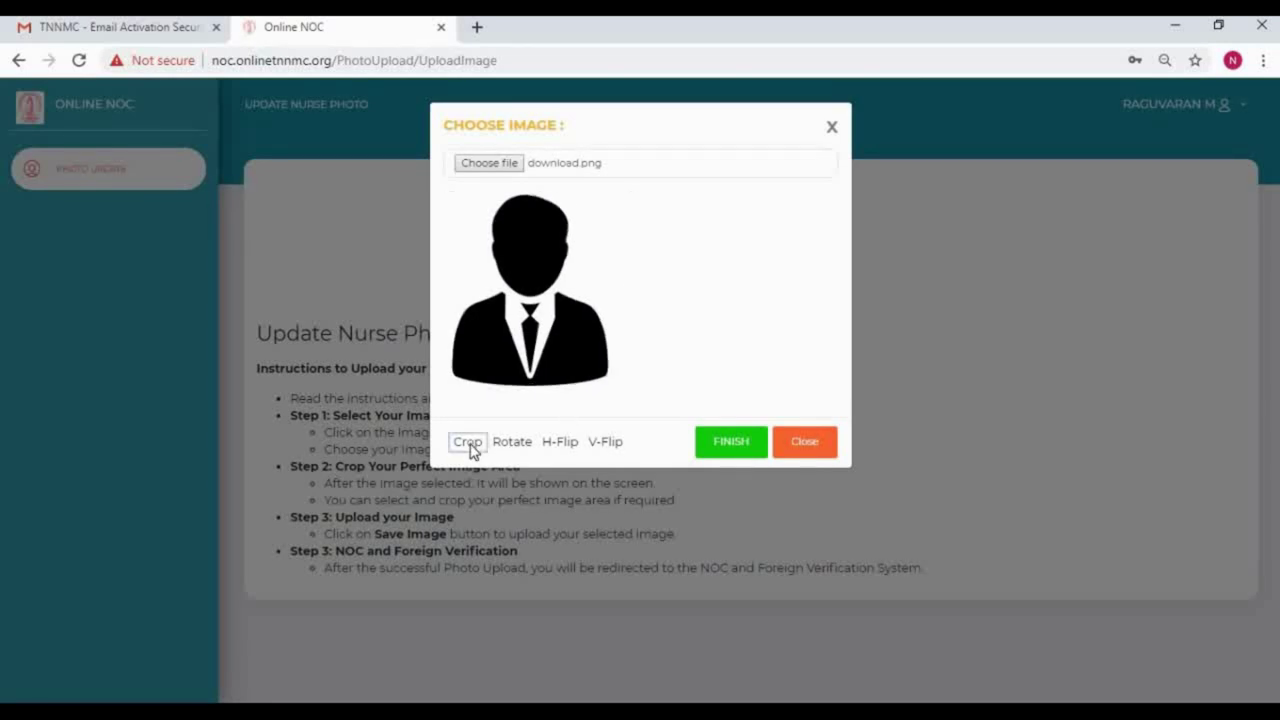
pyautogui.click(738, 444)
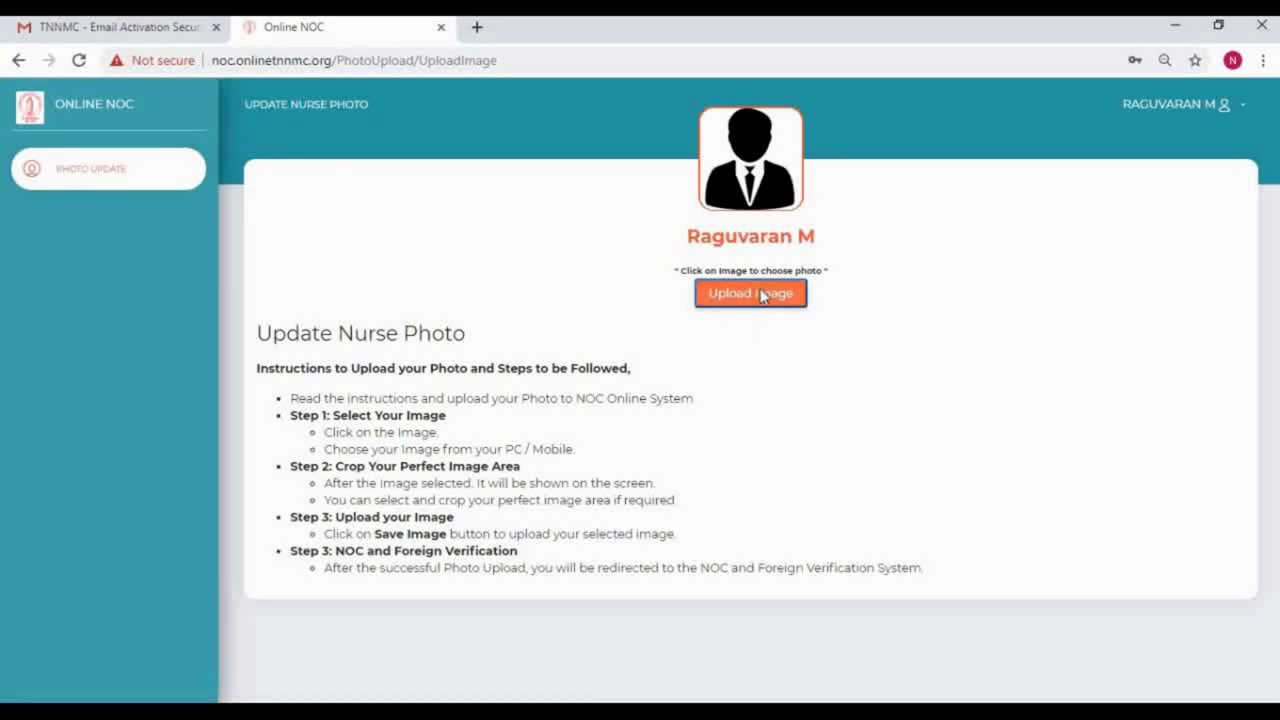
# Step: Upload the nurse's photo and acknowledge the 'Photo Uploaded Successfully!' alert
pyautogui.click(763, 294)
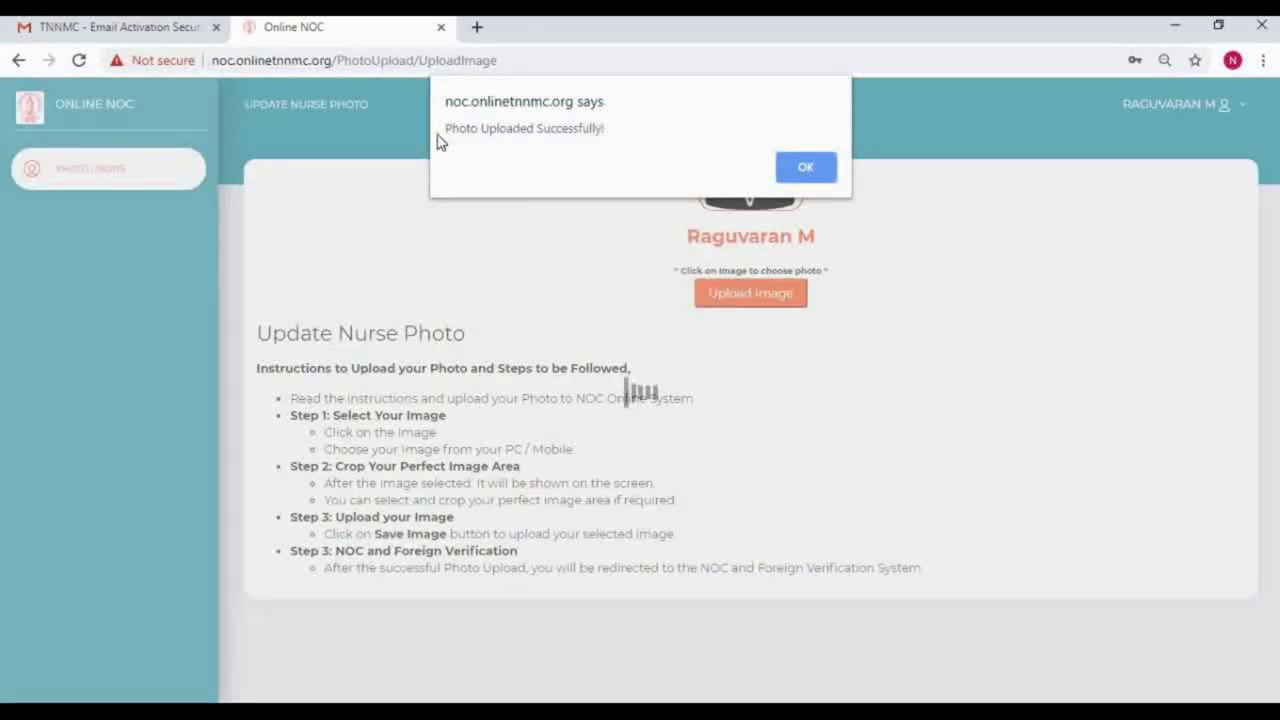
pyautogui.moveTo(446, 126); pyautogui.dragTo(624, 134)
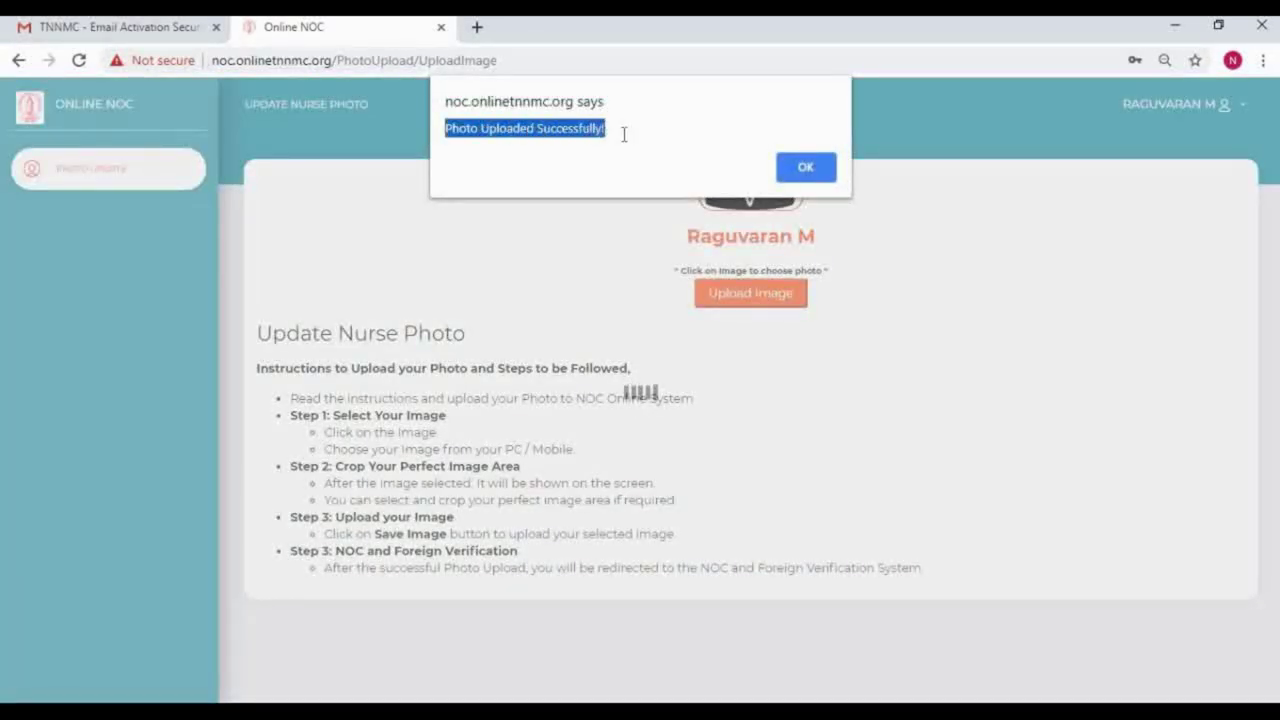
pyautogui.click(625, 134)
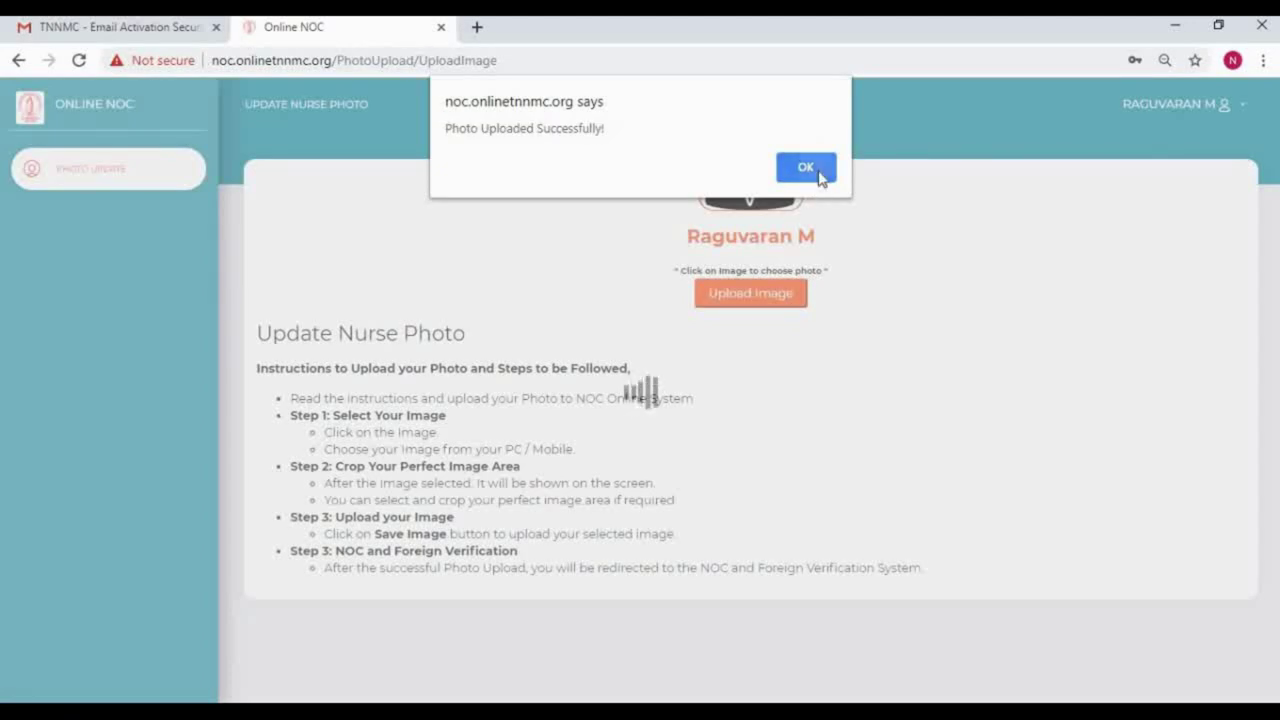
pyautogui.click(819, 175)
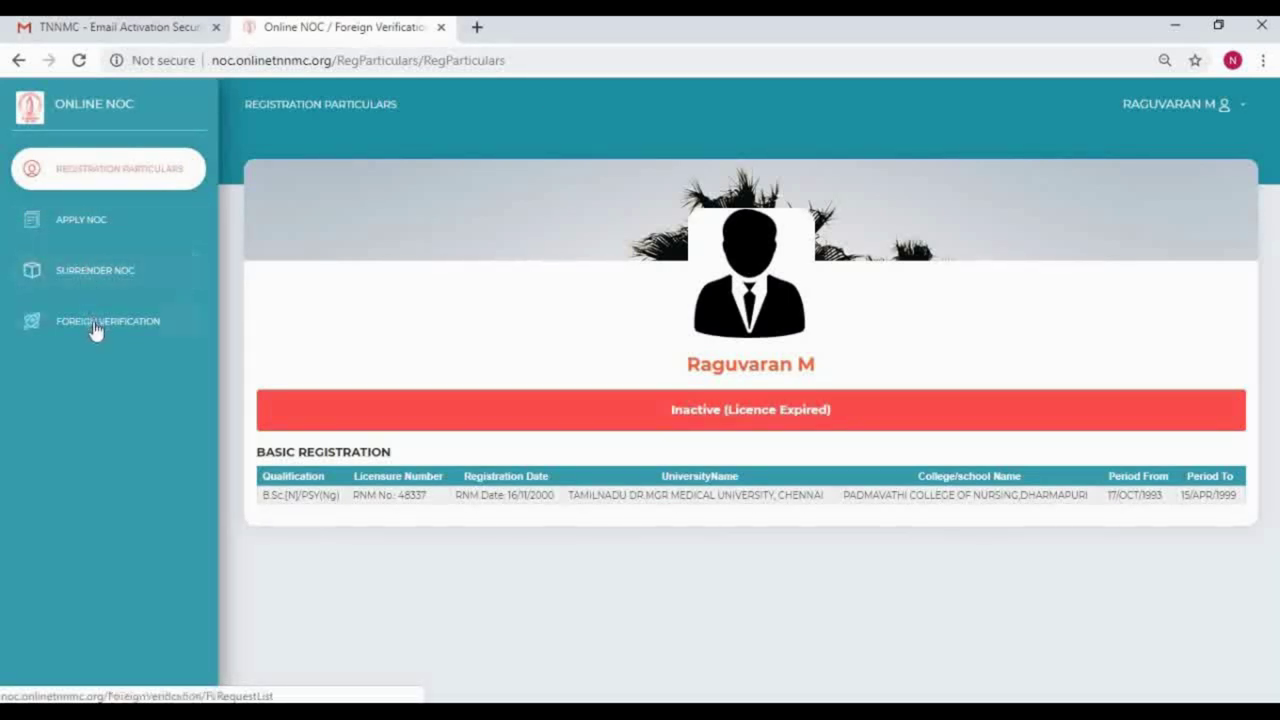
# Step: Start a new Foreign Verification request from the account menu
pyautogui.click(1215, 104)
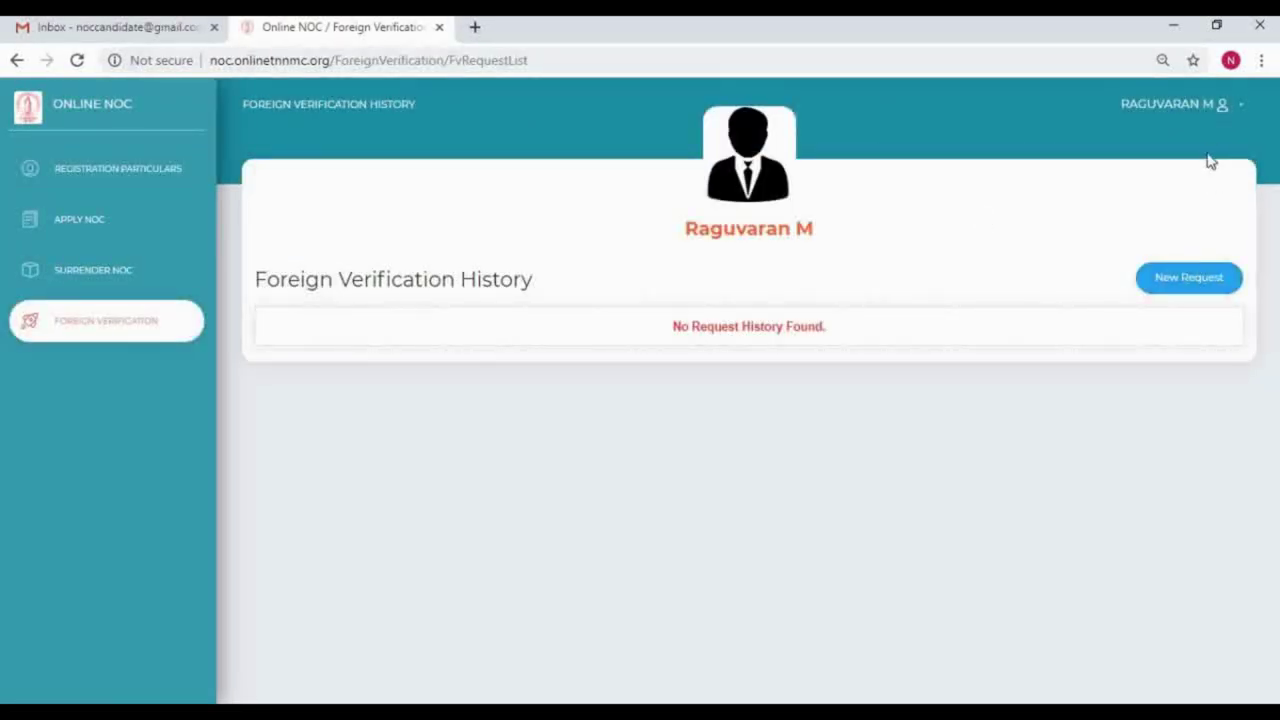
pyautogui.click(1203, 283)
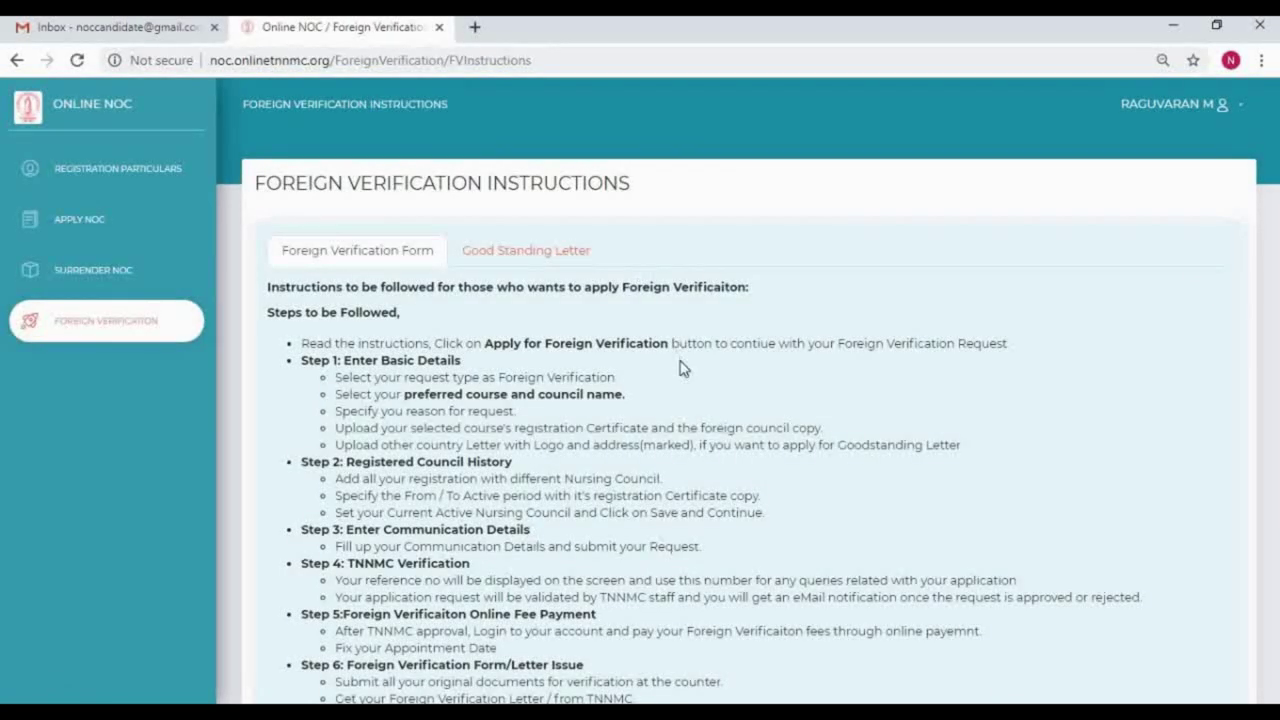
pyautogui.scroll(-3, 680, 391)
pyautogui.scroll(3, 700, 451)
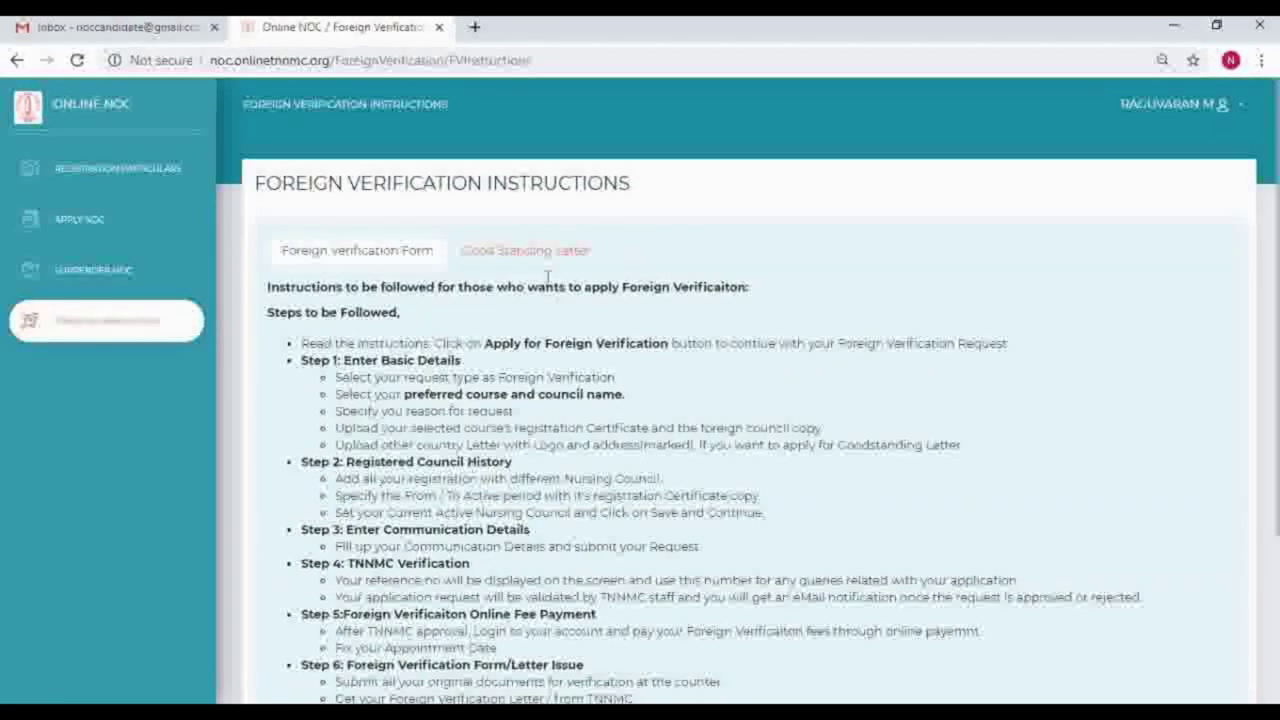
# Step: Review the Good Standing Letter and Foreign Verification Form instructions, tick the declaration, and apply
pyautogui.click(540, 258)
pyautogui.scroll(-3, 549, 391)
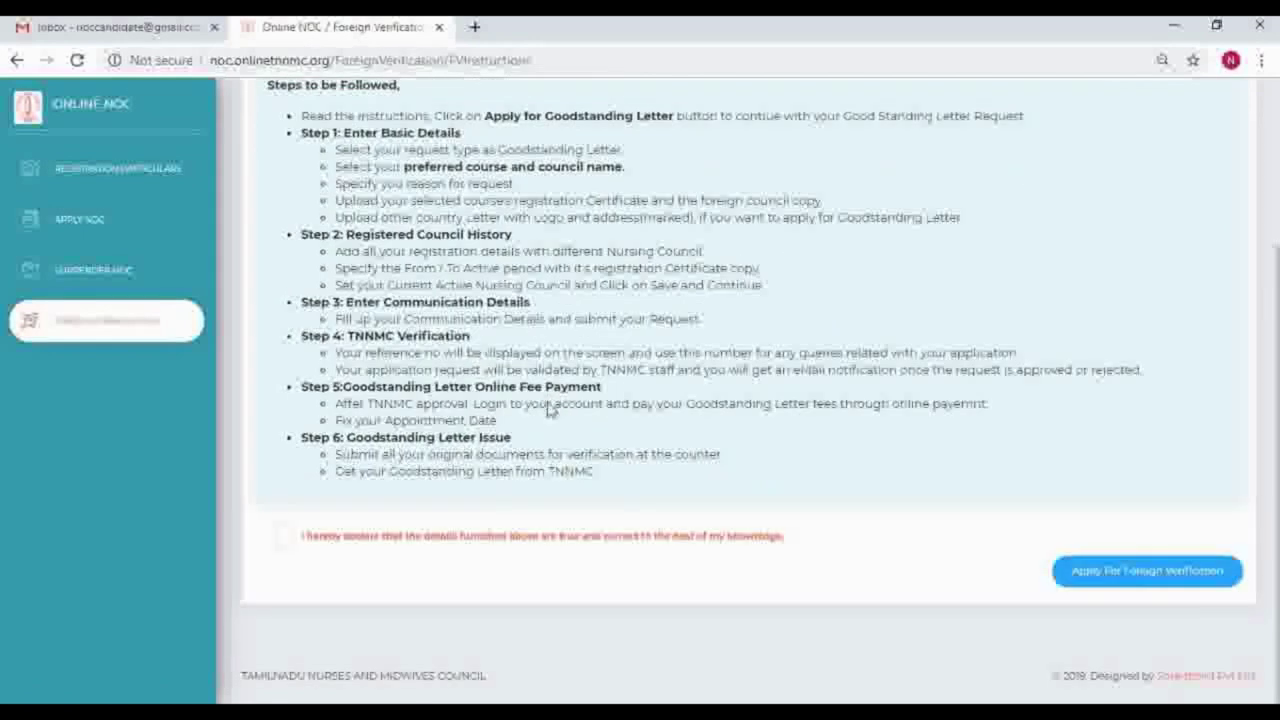
pyautogui.scroll(2, 549, 391)
pyautogui.click(400, 194)
pyautogui.scroll(-2, 323, 591)
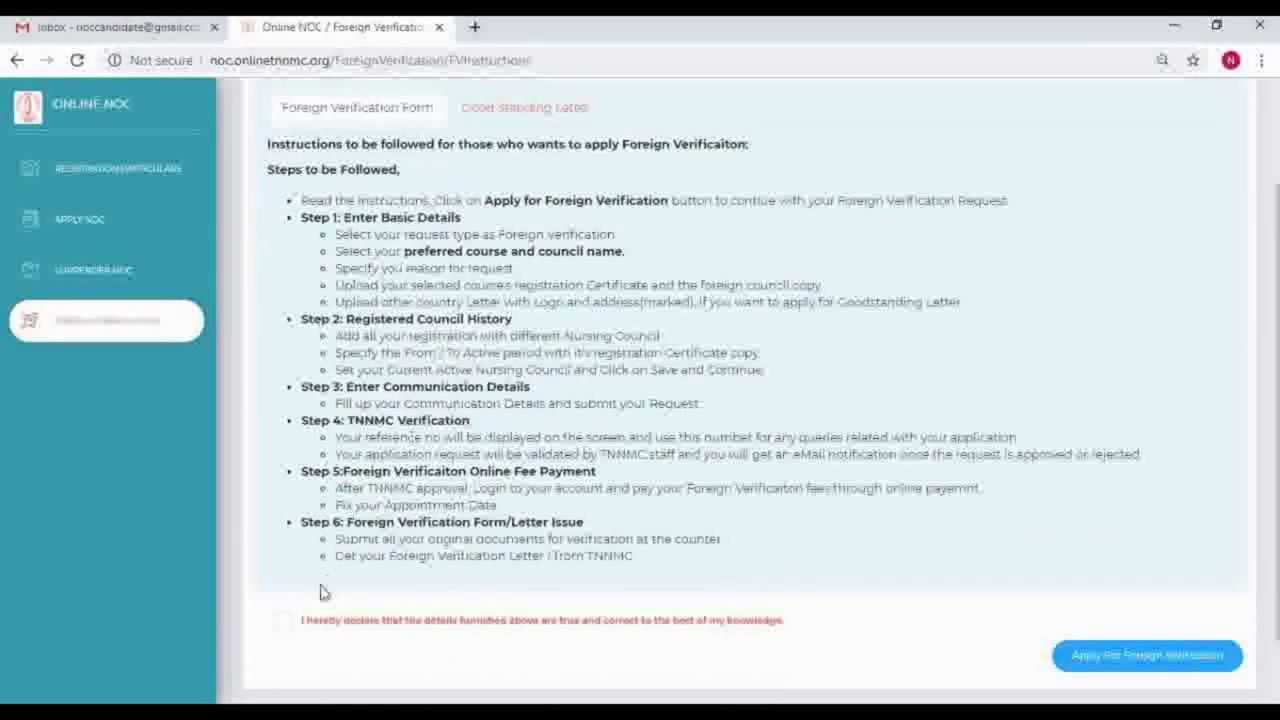
pyautogui.click(281, 624)
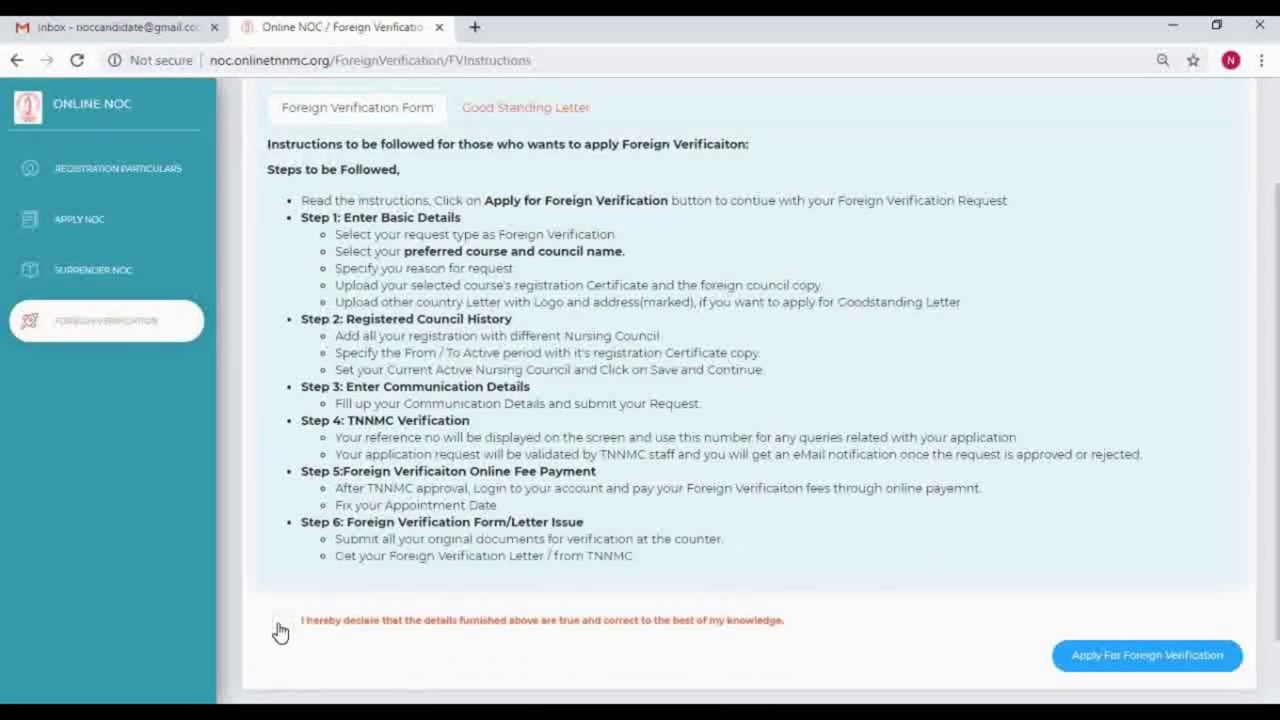
pyautogui.click(1150, 666)
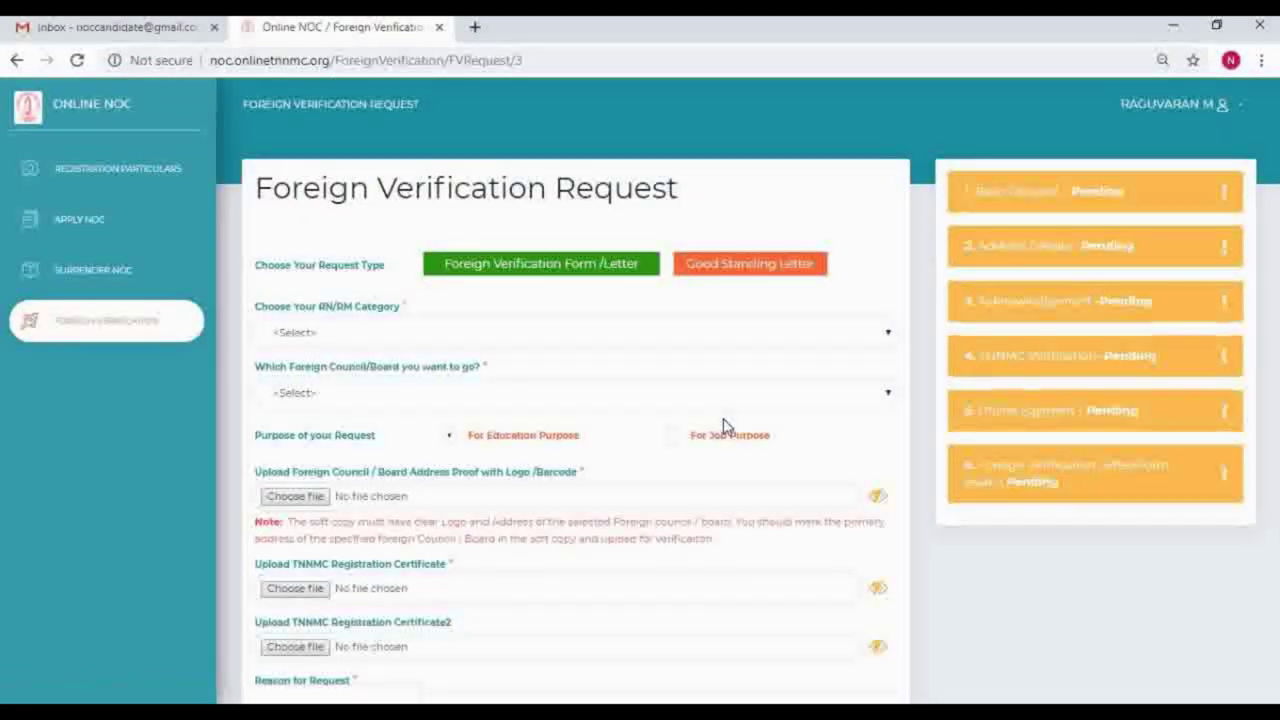
# Step: Keep the Foreign Verification Form/Letter request type and set the RN/RM category to B.Sc [N]
pyautogui.click(737, 266)
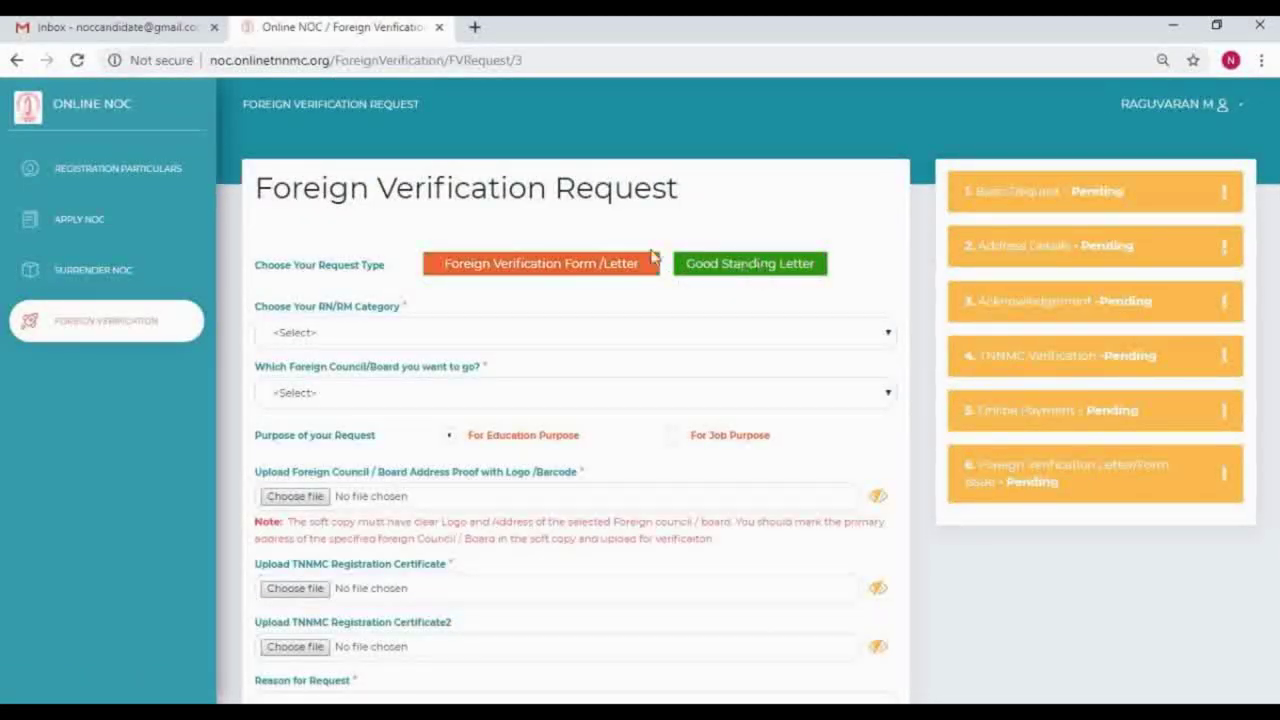
pyautogui.click(535, 275)
pyautogui.click(420, 332)
pyautogui.click(323, 392)
# Step: Choose NURSING & MIDWIFERY COUNCIL as the foreign council and mark the request For Job Purpose
pyautogui.click(323, 395)
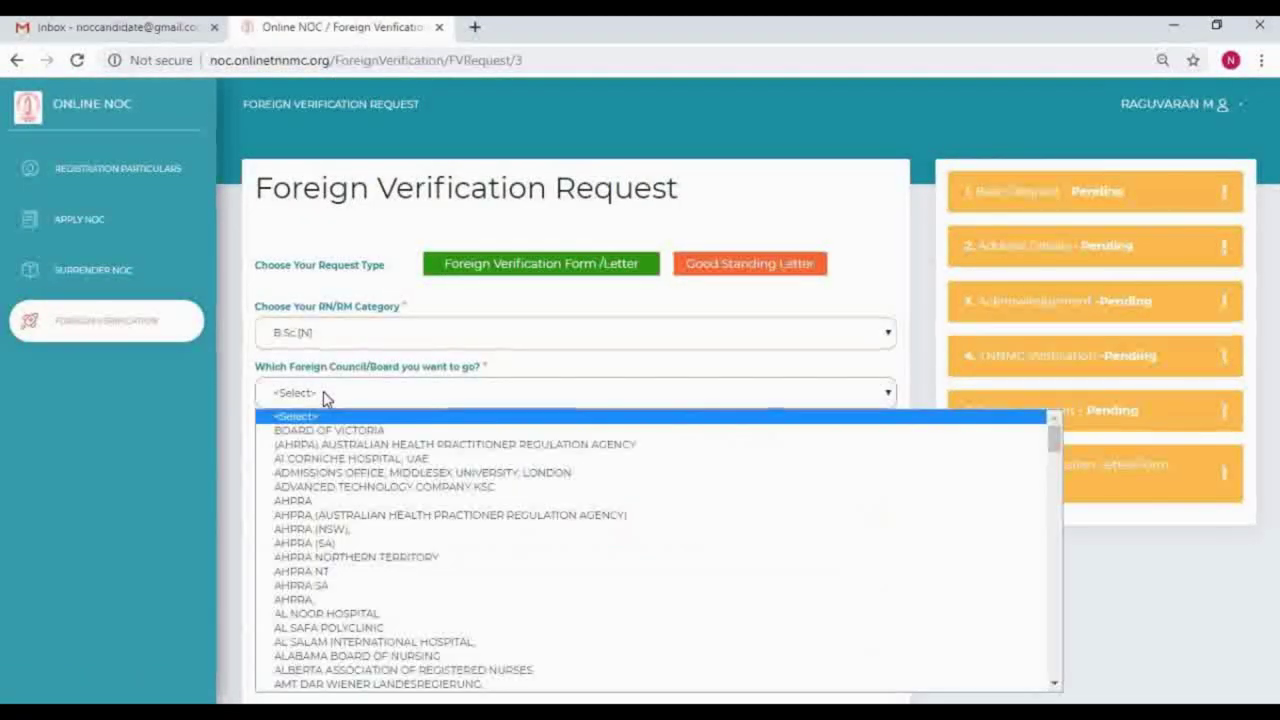
pyautogui.write('med')
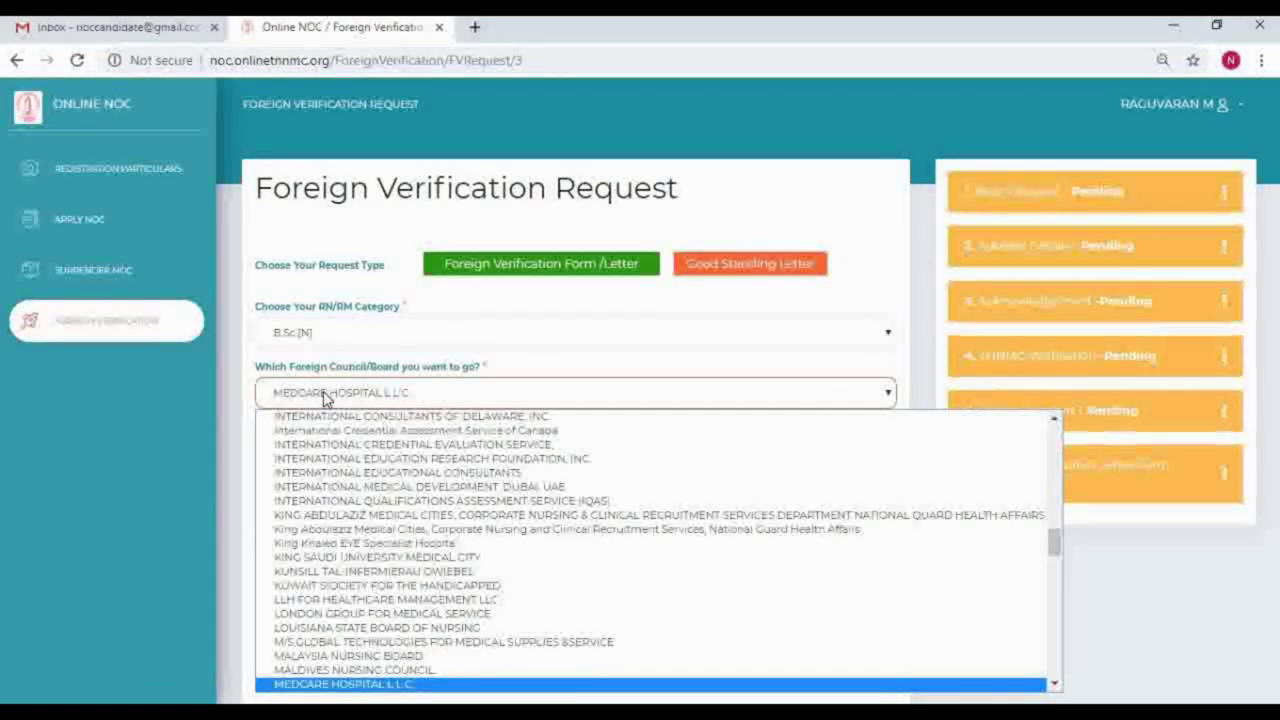
pyautogui.scroll(1, 340, 446)
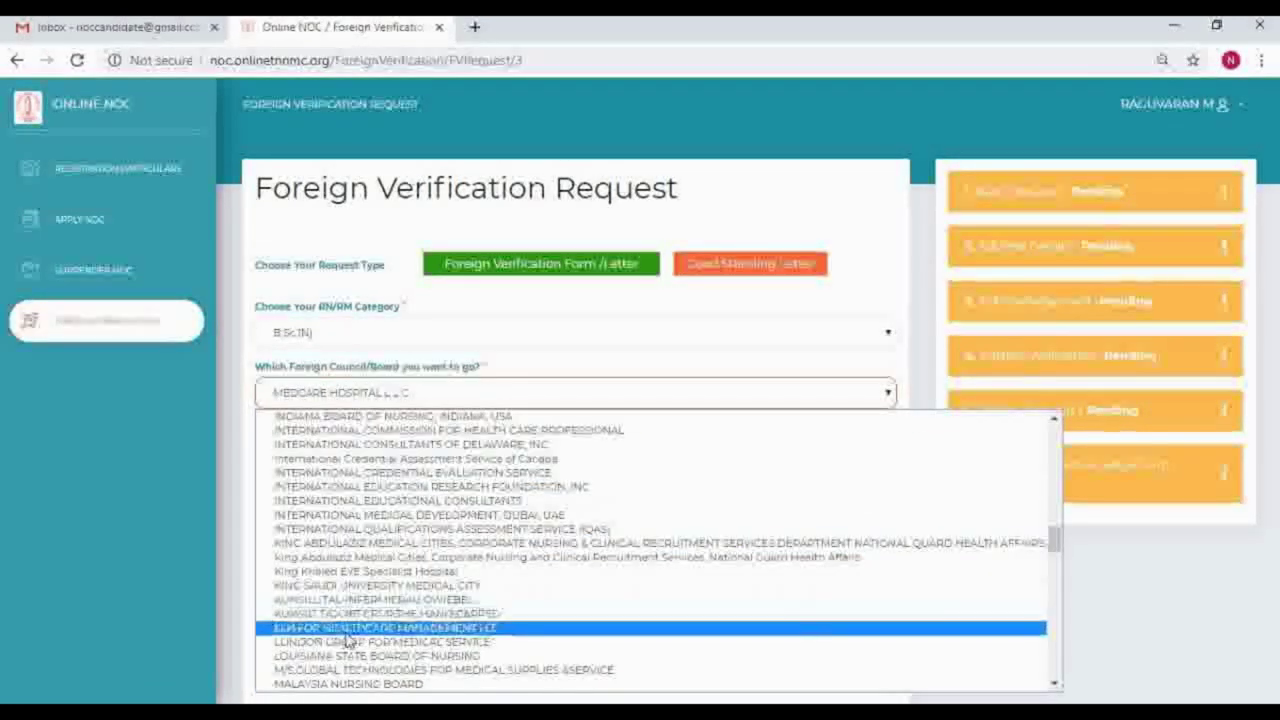
pyautogui.press('Down')
pyautogui.press('Down')
pyautogui.press('Down')
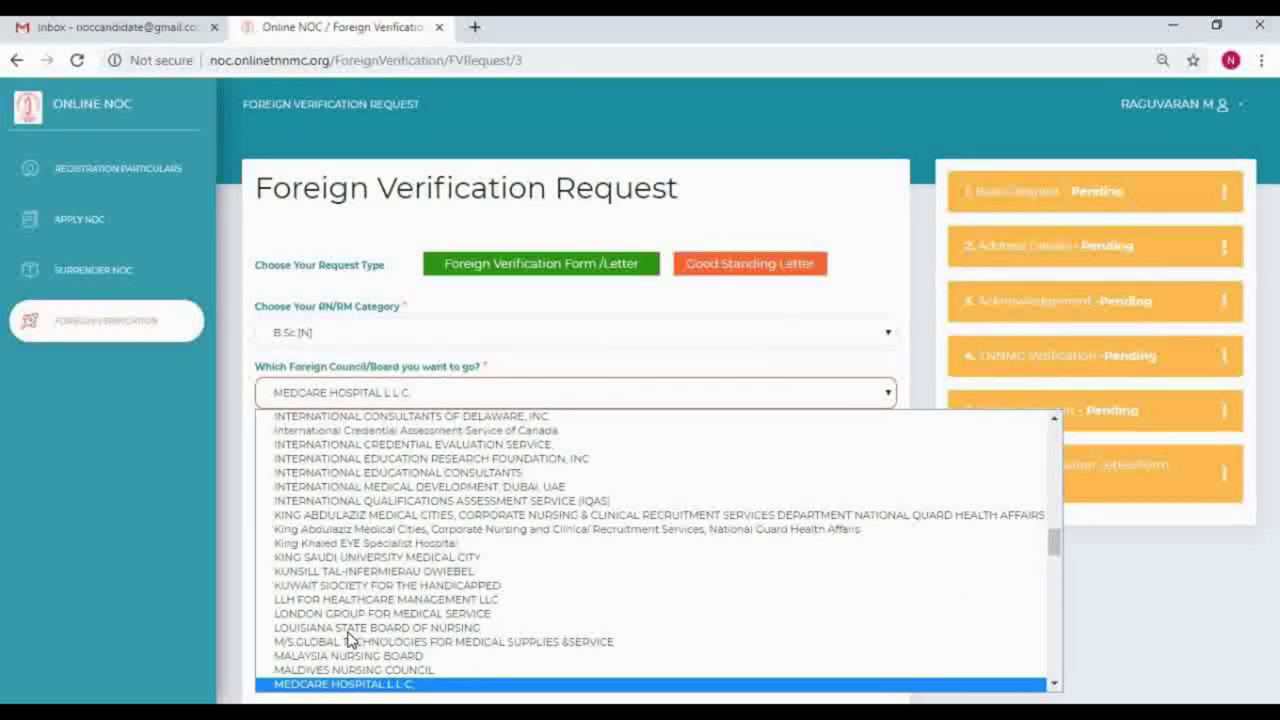
pyautogui.scroll(-1, 349, 640)
pyautogui.press('Down')
pyautogui.press('Down')
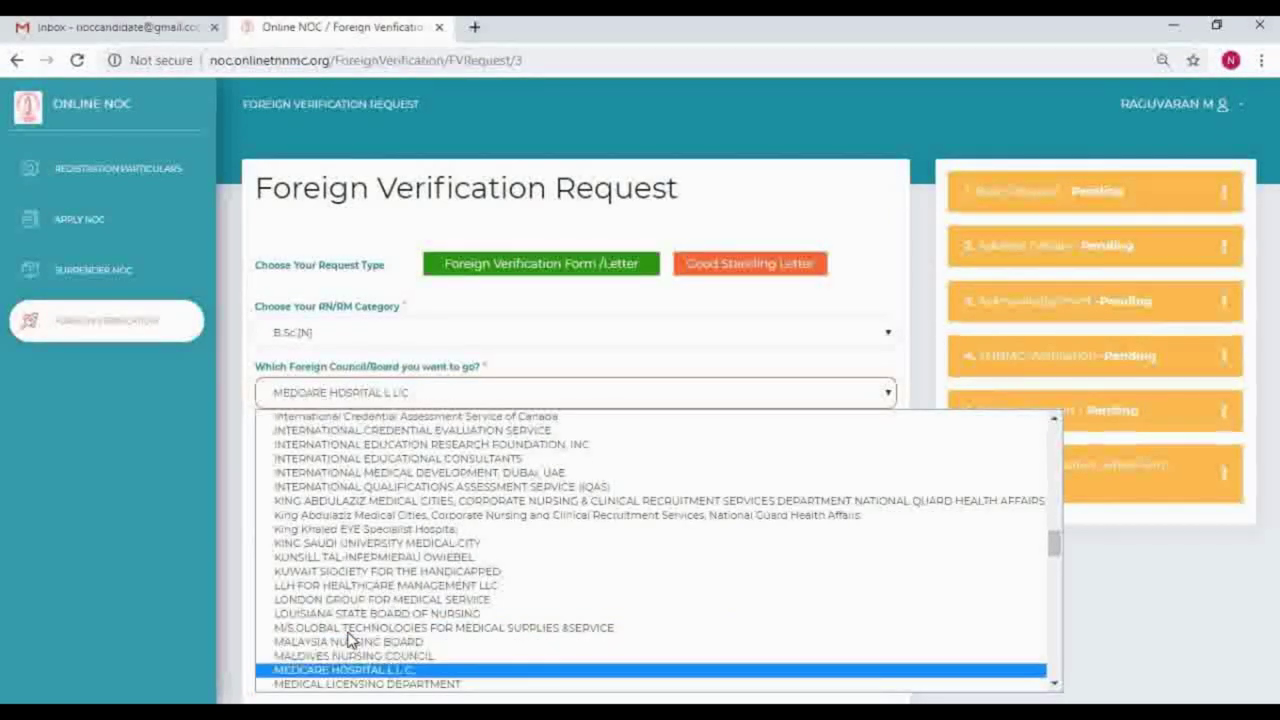
pyautogui.press('Down')
pyautogui.scroll(-1, 349, 640)
pyautogui.press('Down')
pyautogui.press('Down')
pyautogui.press('Down')
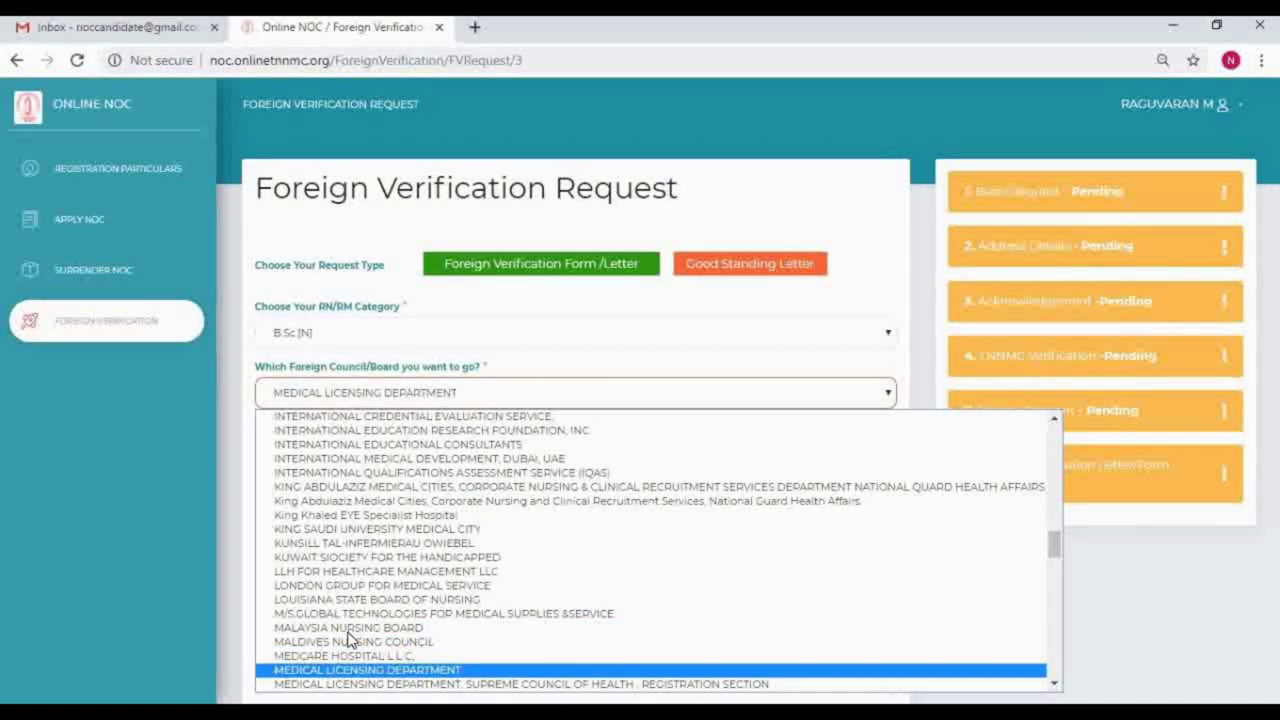
pyautogui.scroll(-1, 349, 640)
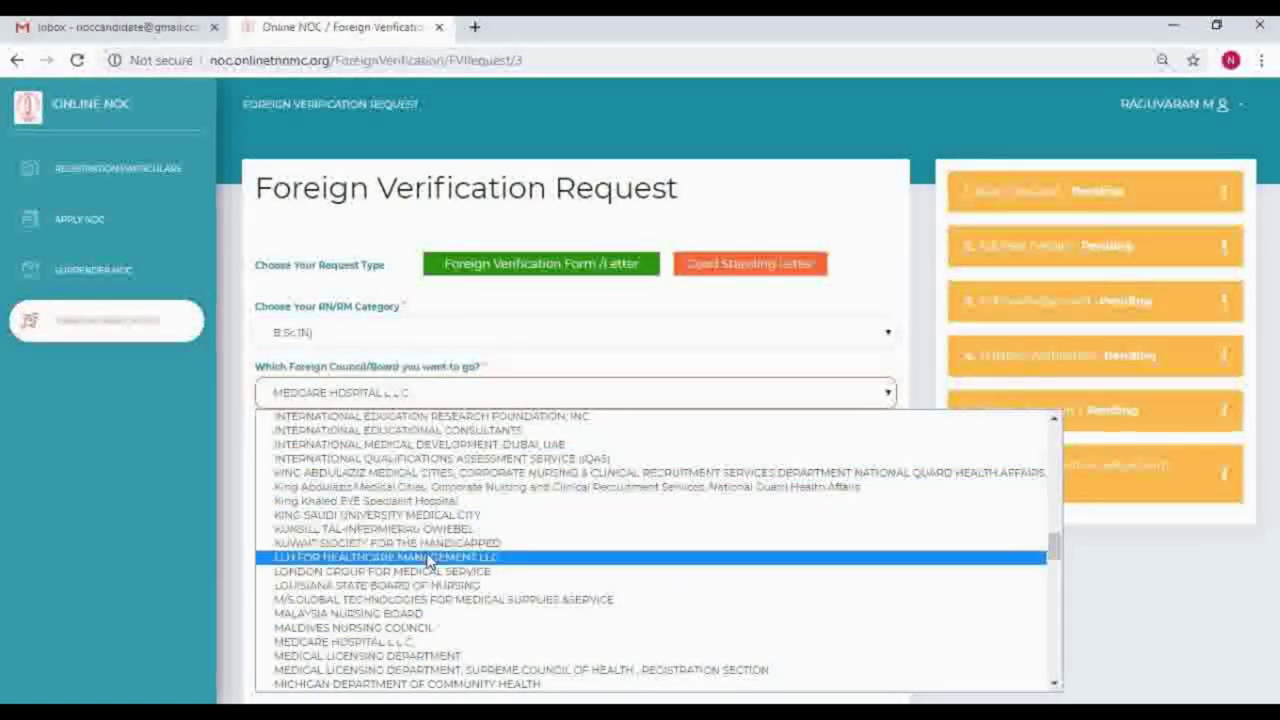
pyautogui.press('pagedown')
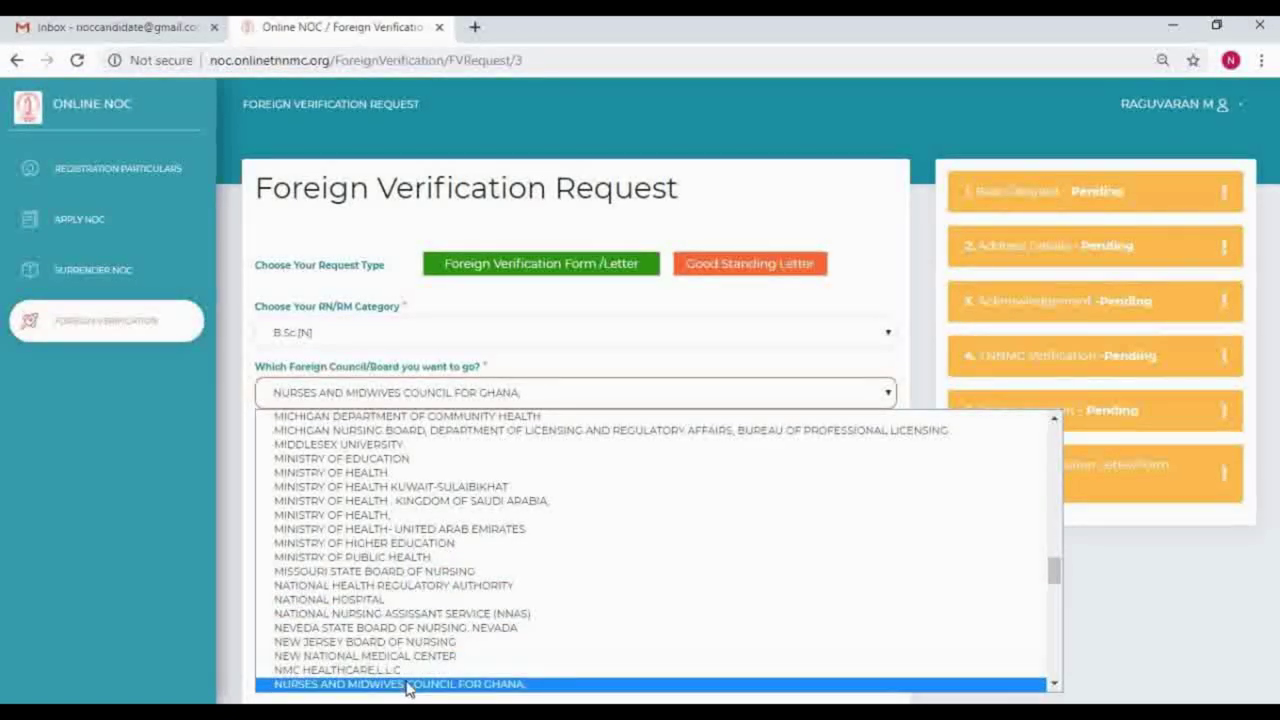
pyautogui.scroll(-2, 418, 668)
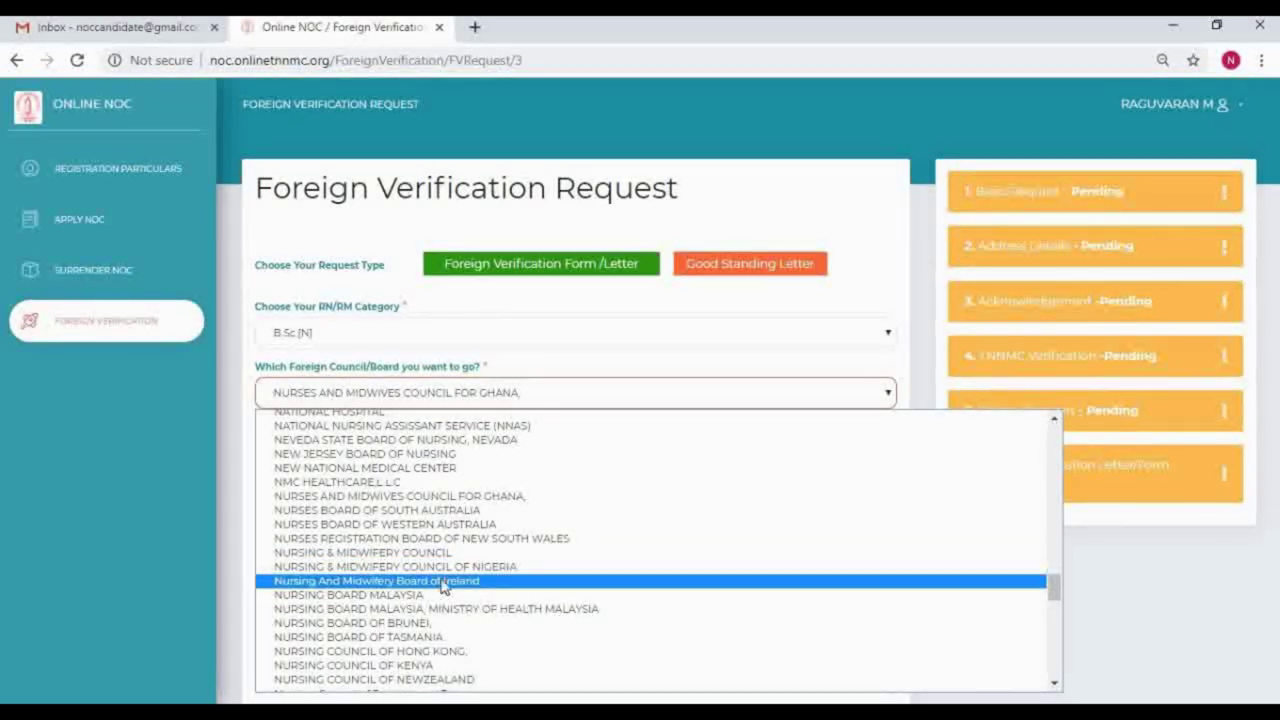
pyautogui.click(440, 553)
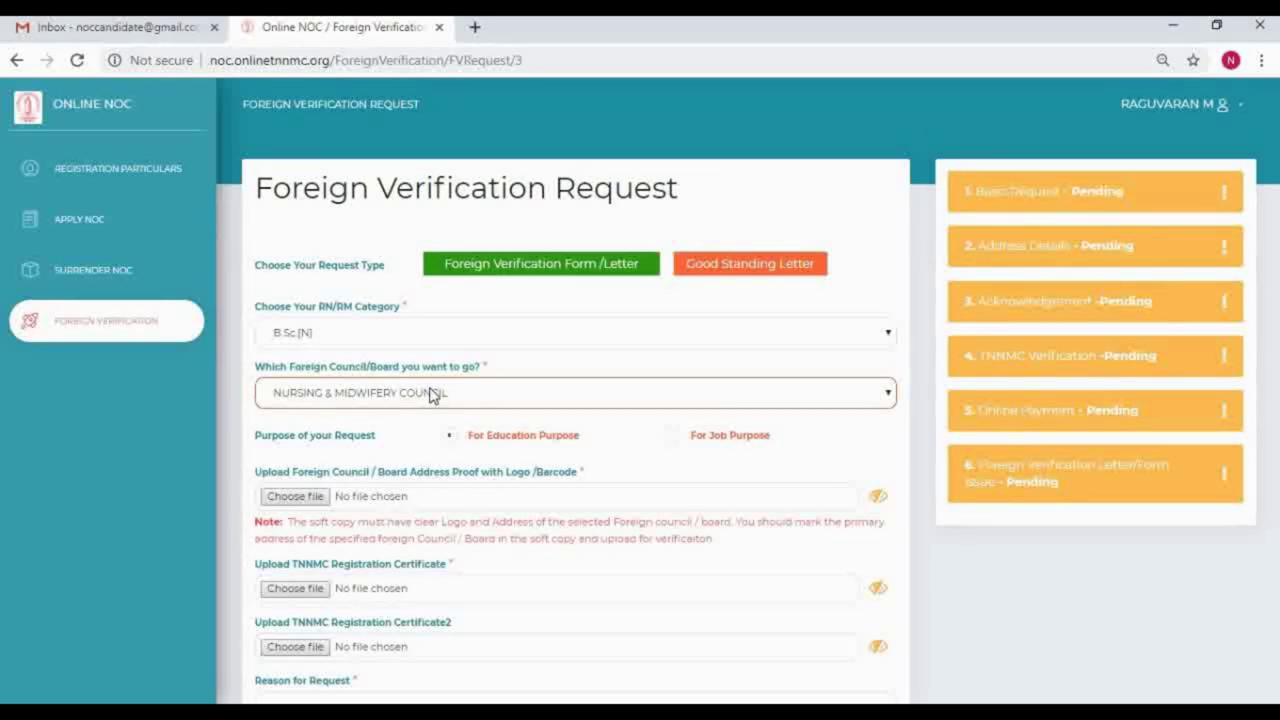
pyautogui.click(672, 436)
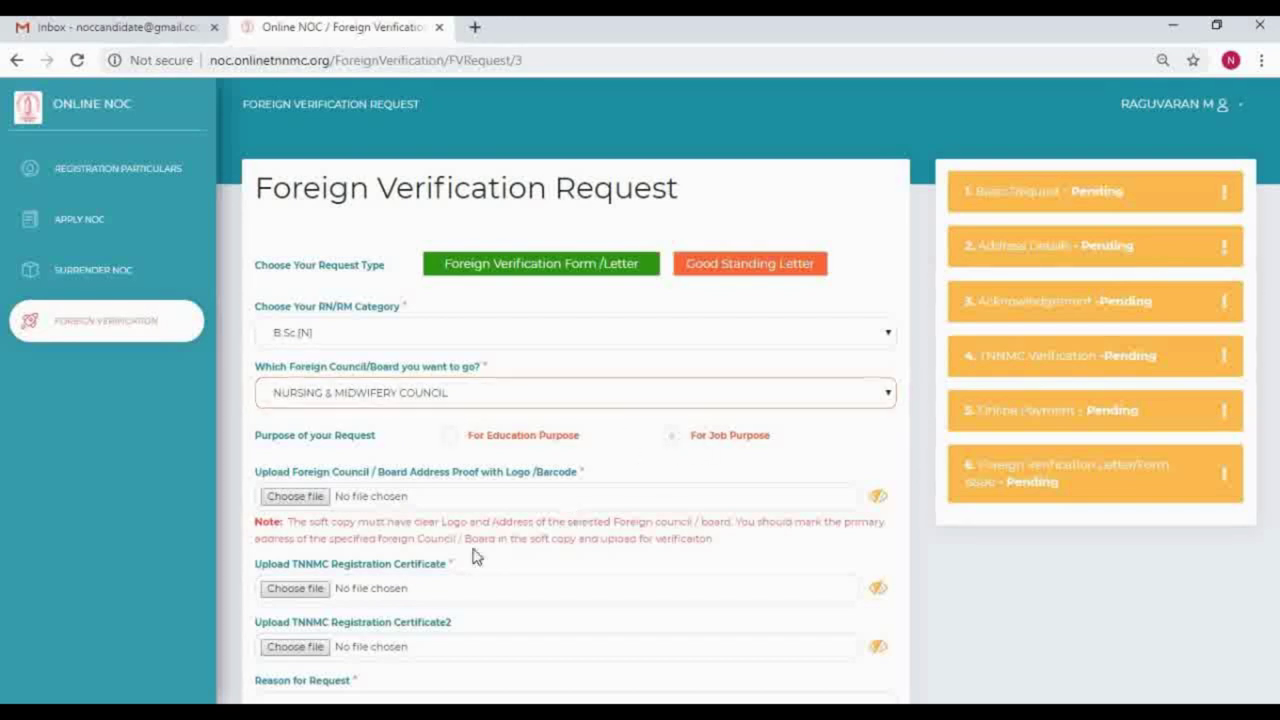
# Step: Attach Foreign Letter.jfif as address proof, plus RegistrationCertificate1.pdf and RegistrationCertificate2.pdf as registration certificates
pyautogui.click(295, 497)
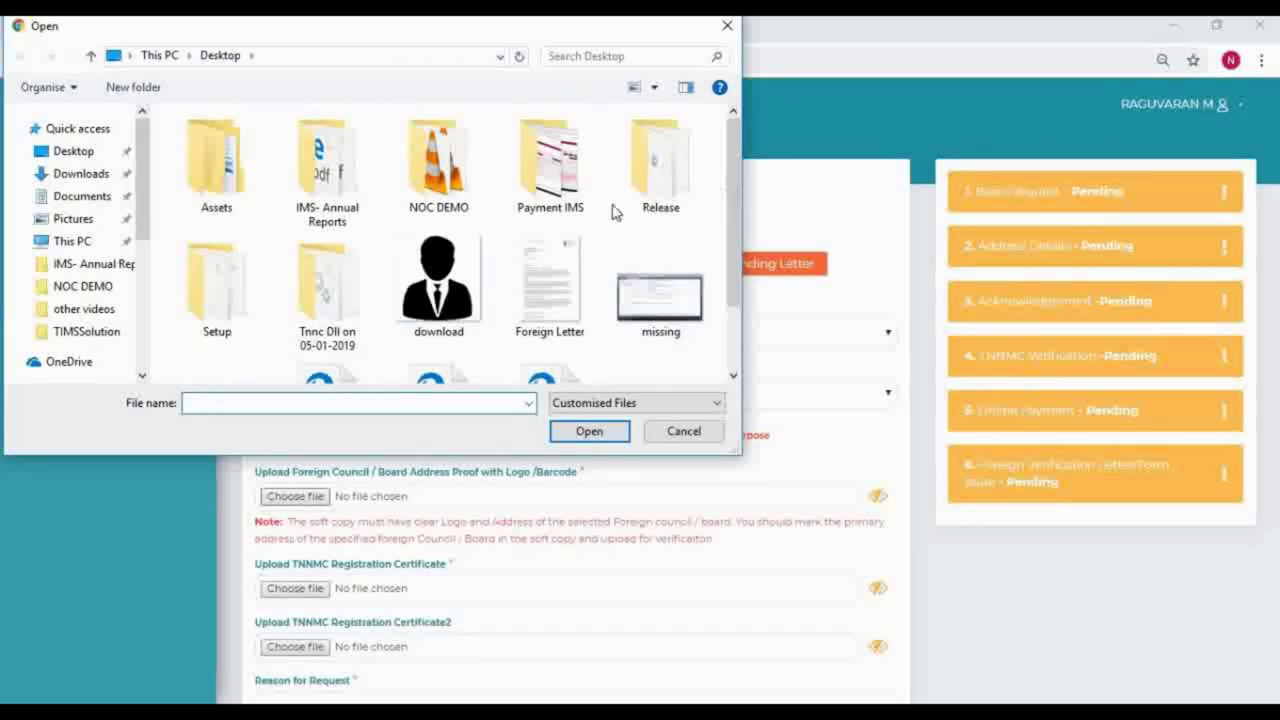
pyautogui.doubleClick(552, 285)
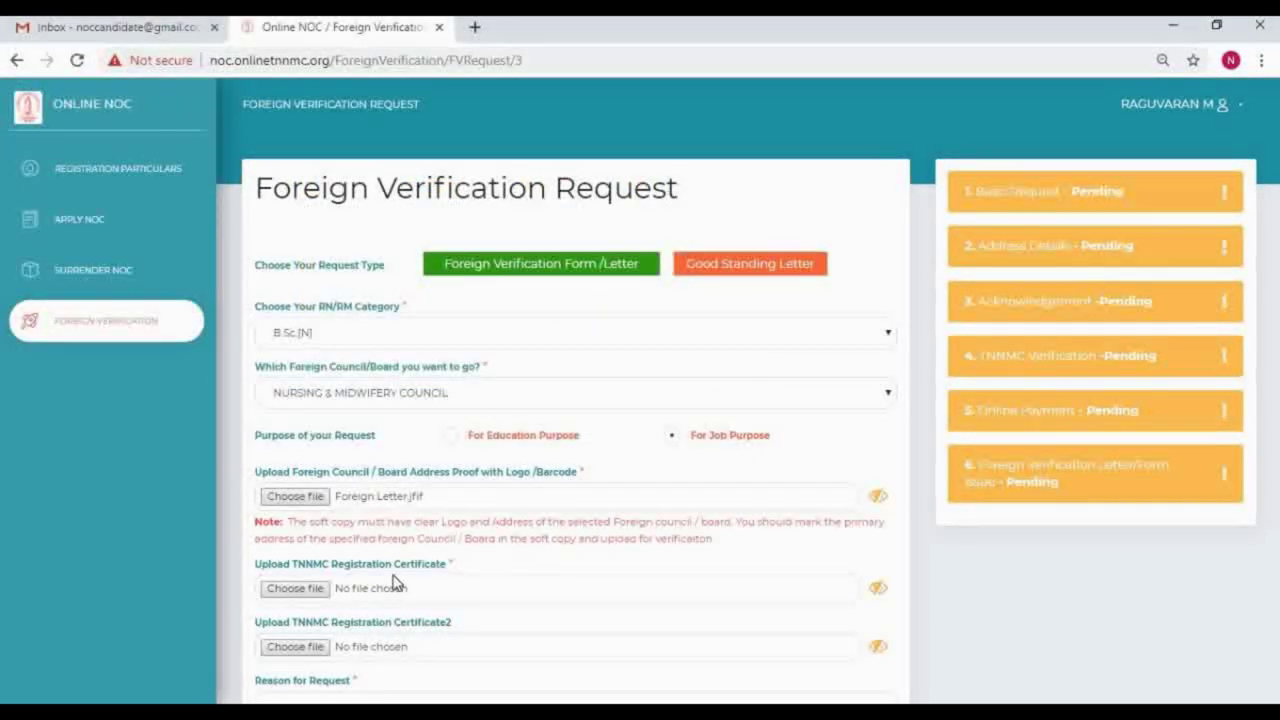
pyautogui.scroll(-2, 778, 640)
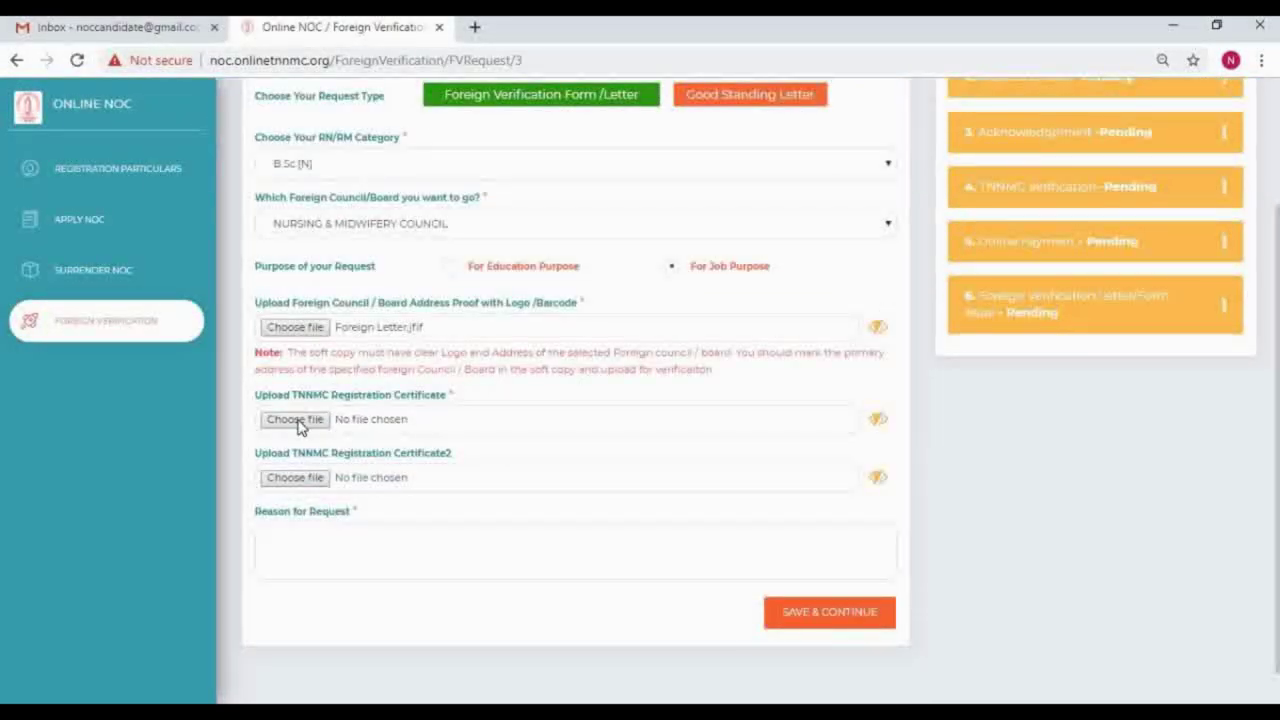
pyautogui.click(298, 420)
pyautogui.scroll(-2, 736, 265)
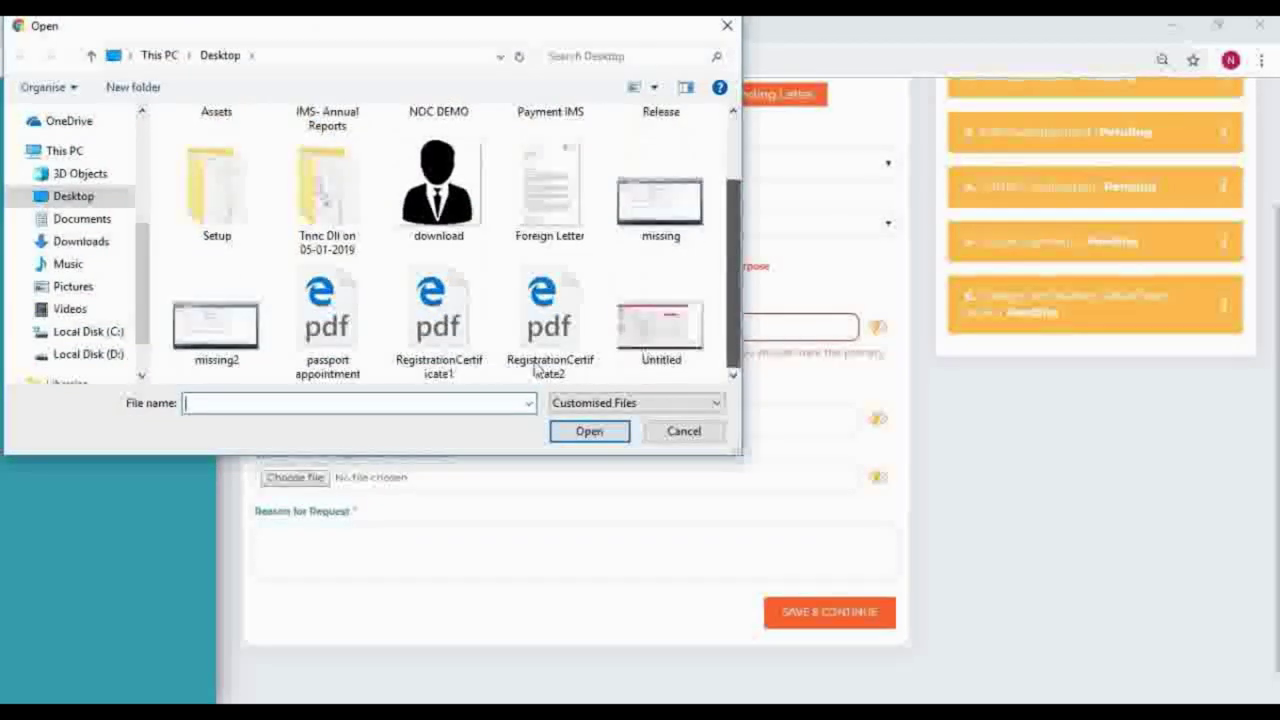
pyautogui.doubleClick(438, 318)
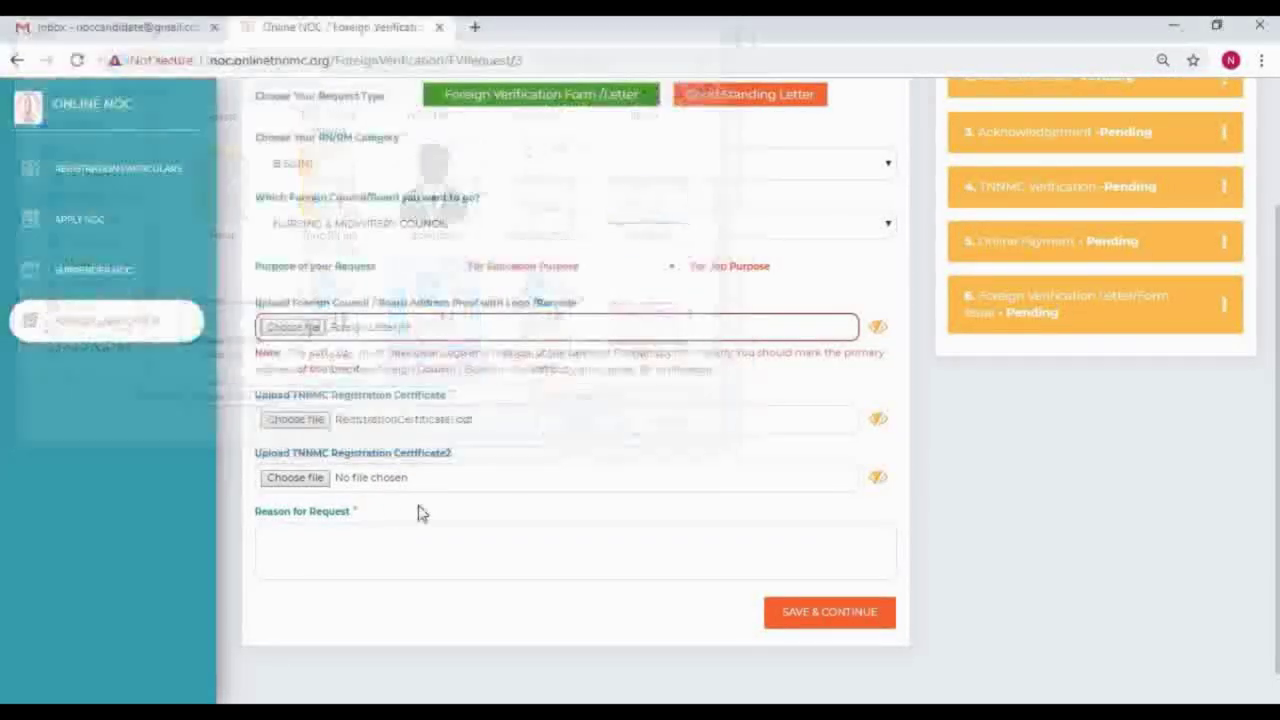
pyautogui.click(311, 480)
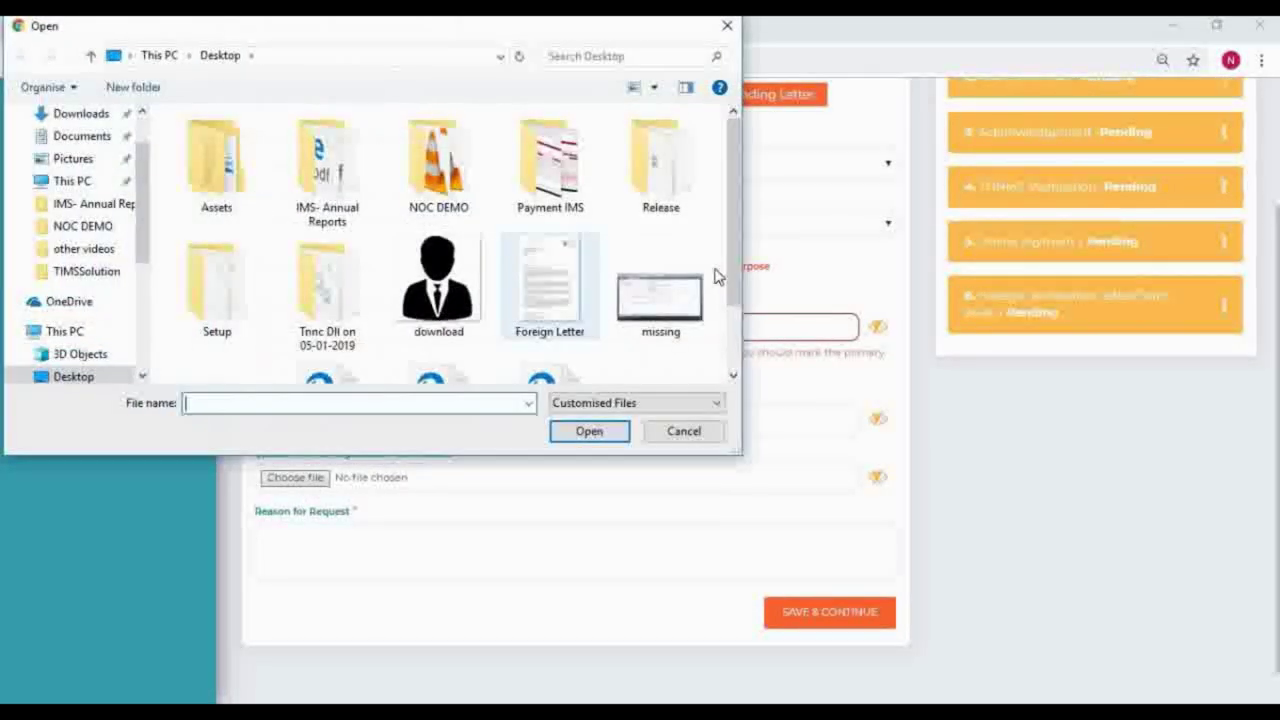
pyautogui.scroll(-2, 734, 349)
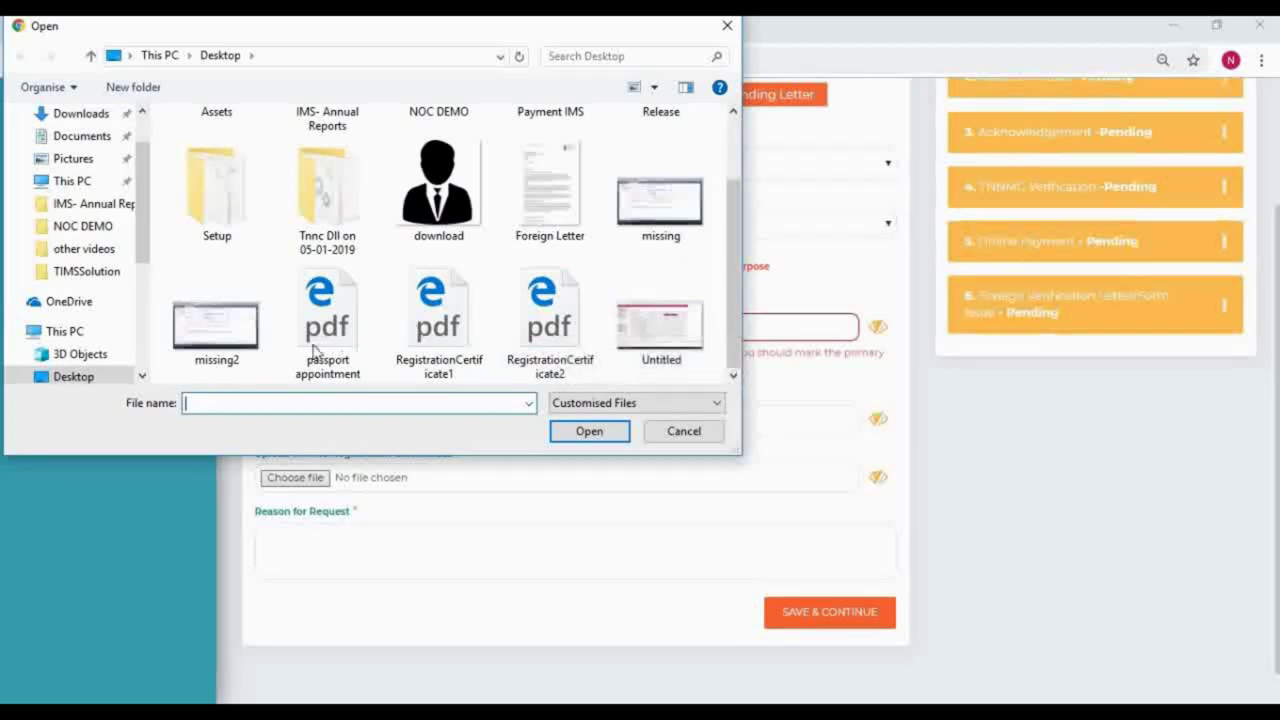
pyautogui.doubleClick(549, 315)
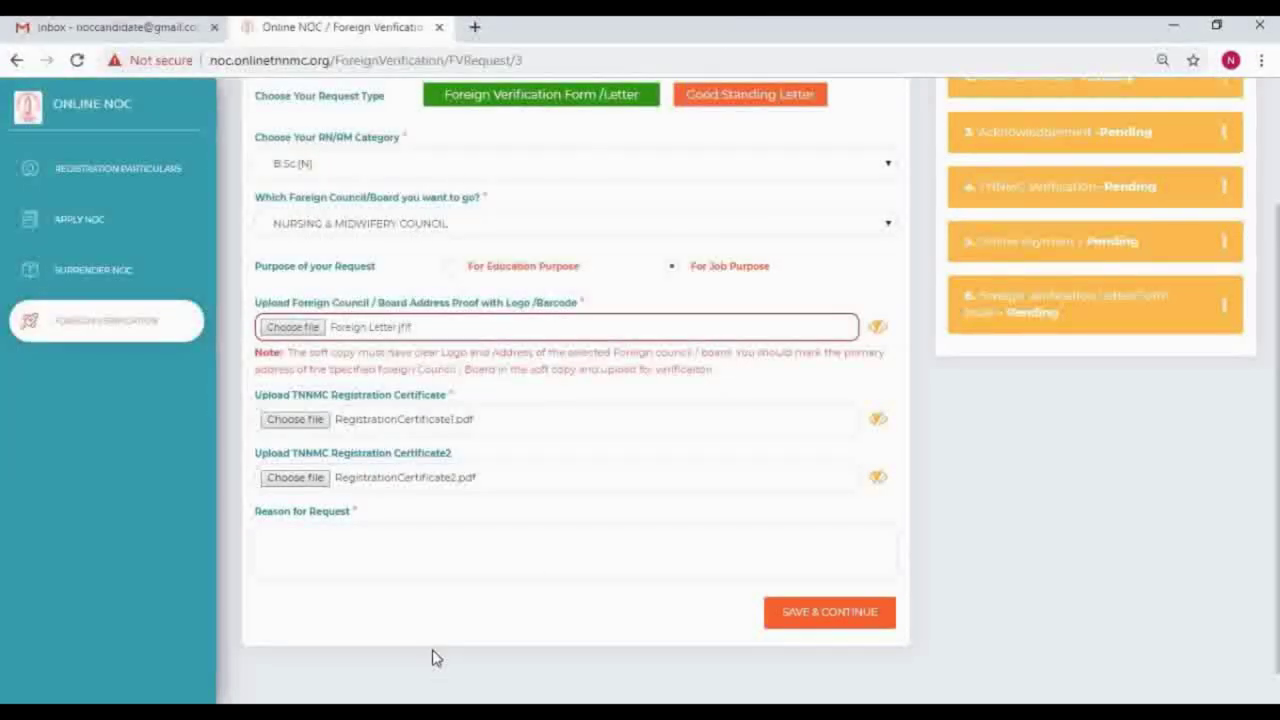
pyautogui.click(323, 544)
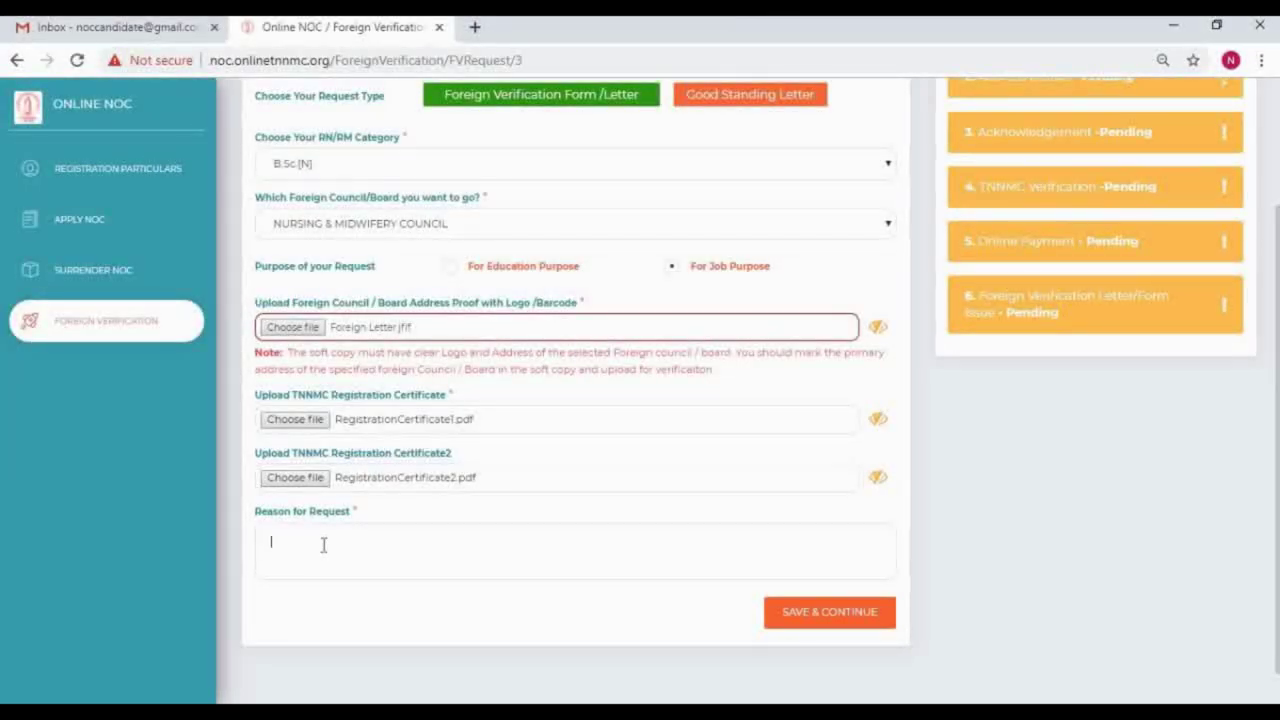
# Step: Enter 'going to work in UK Nursing Council' as the reason for the request
pyautogui.write('going to work in UK Nursing Council')
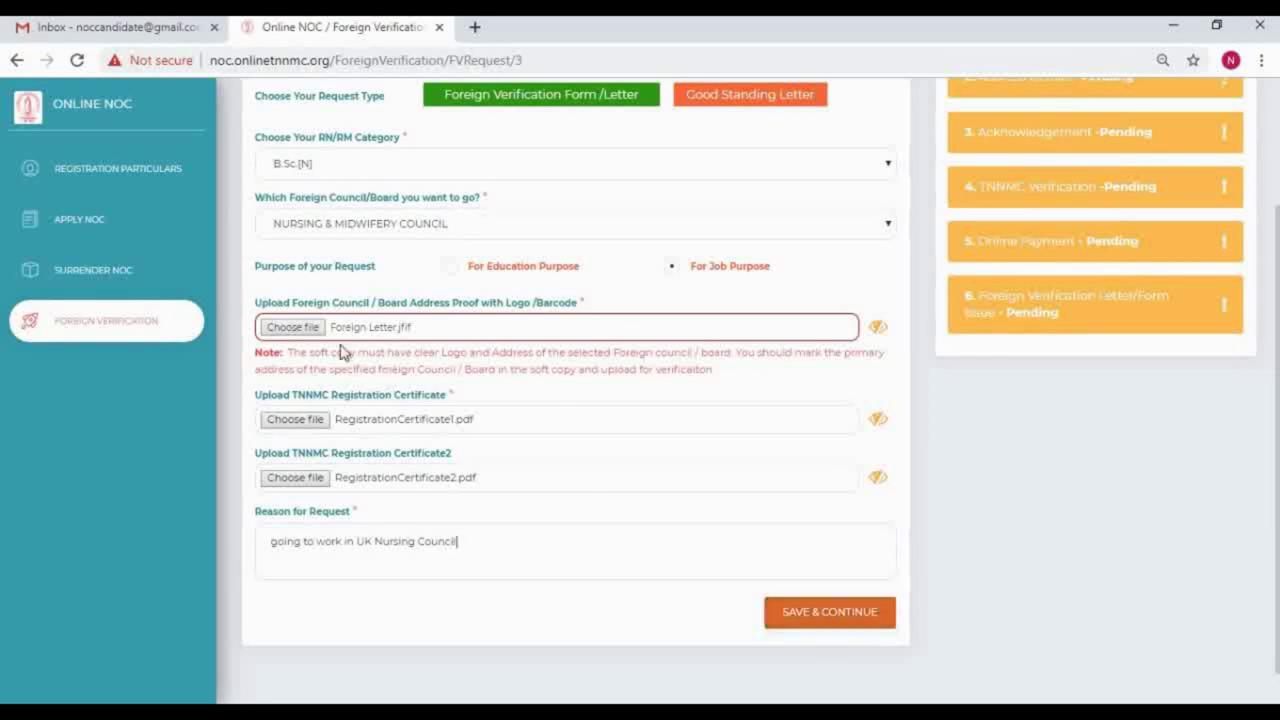
# Step: Replace the address proof with passport appointment.pdf and save the basic request
pyautogui.click(310, 334)
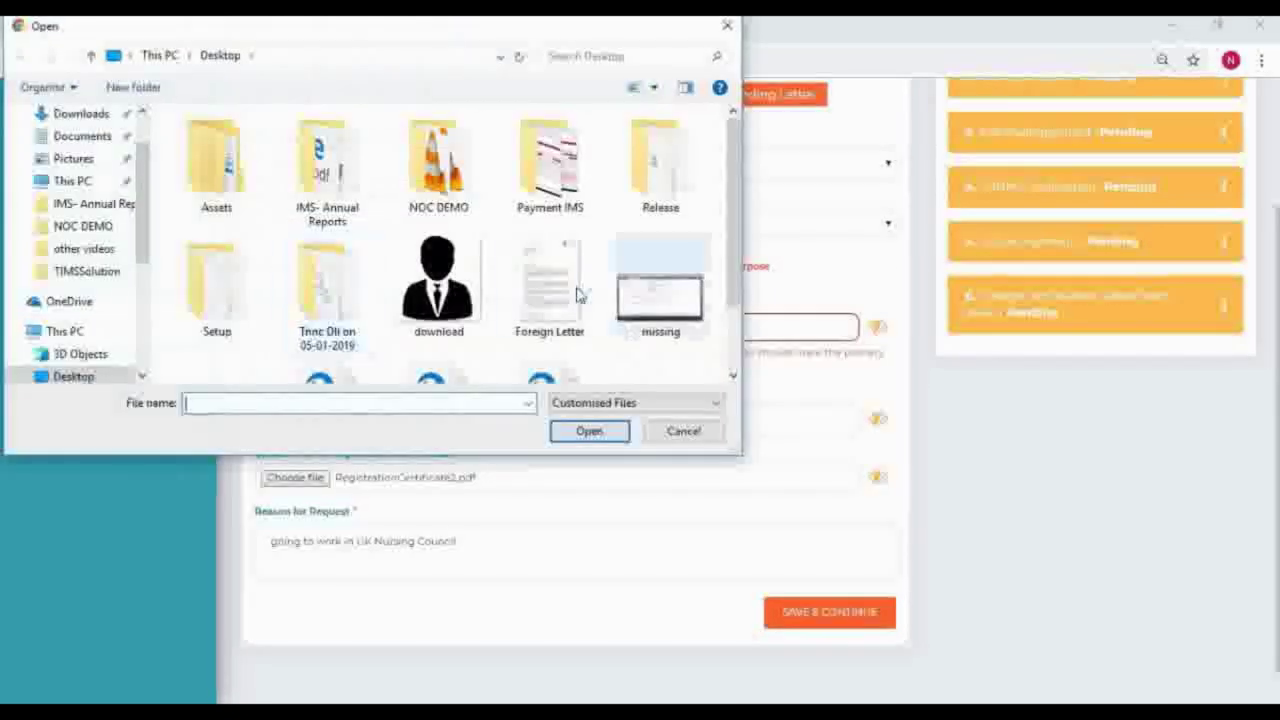
pyautogui.scroll(-2, 734, 217)
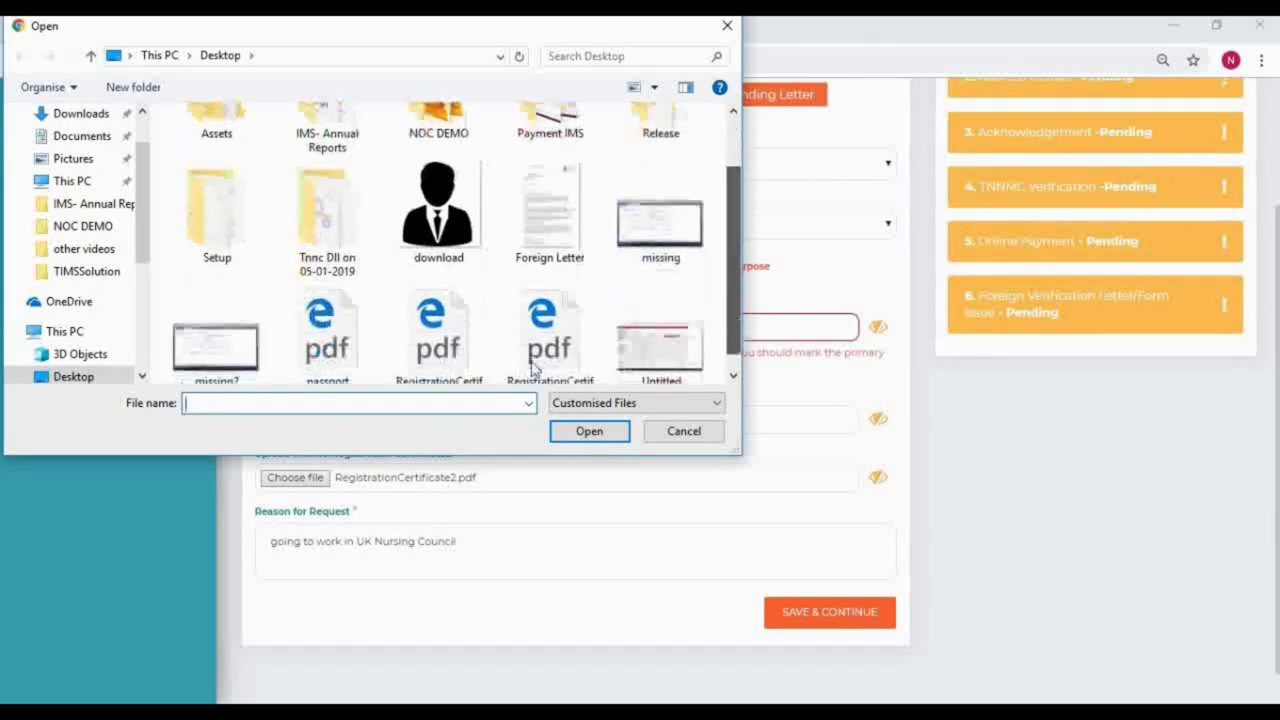
pyautogui.doubleClick(330, 340)
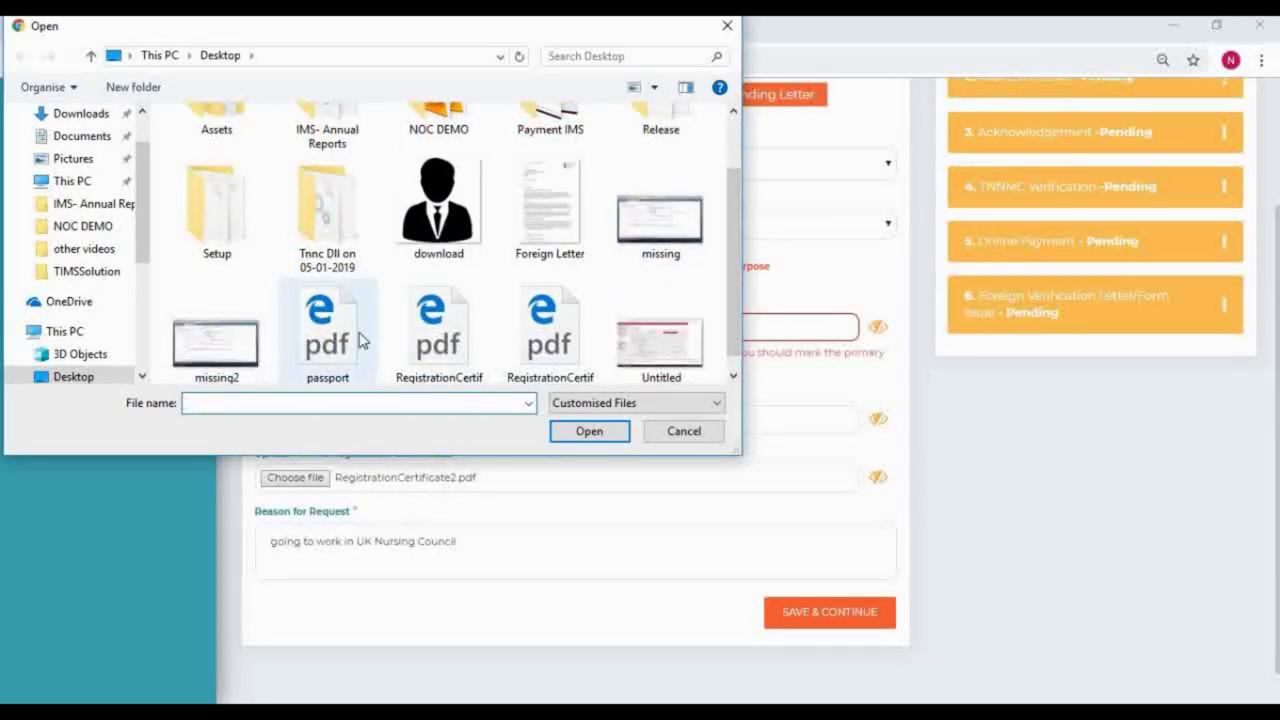
pyautogui.click(856, 620)
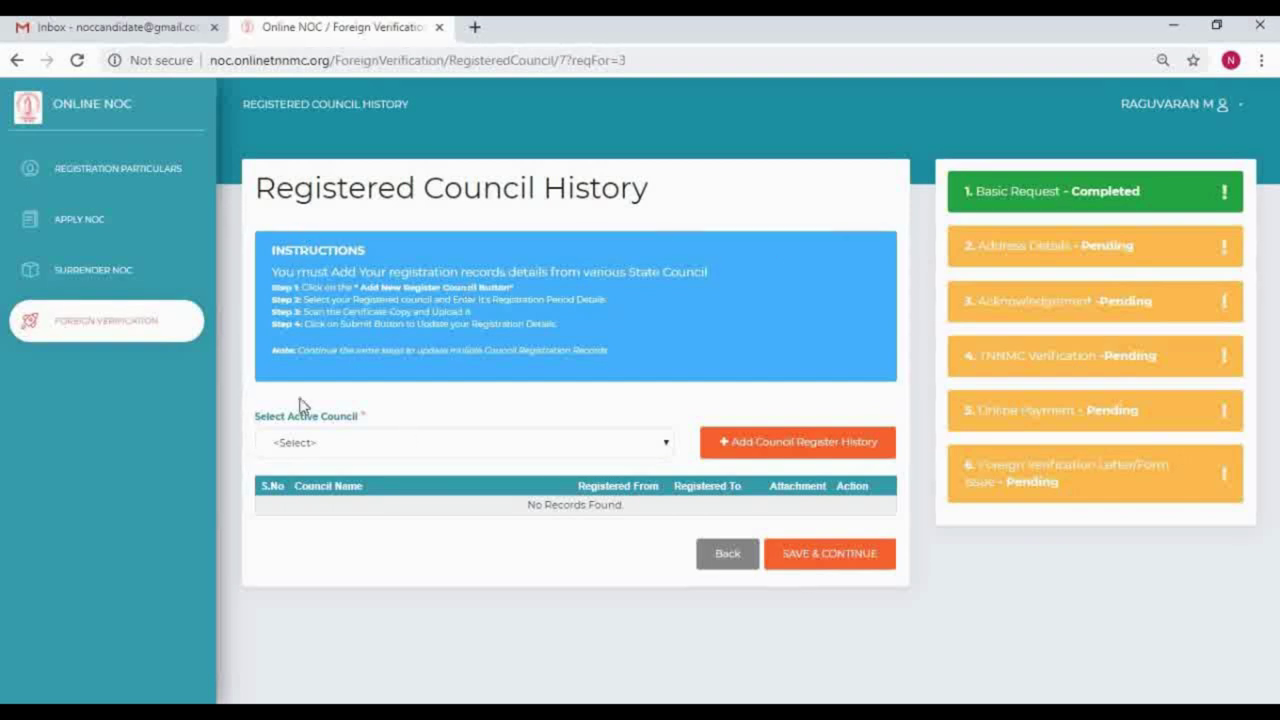
# Step: Read the Registered Council History Steps 1–4, leave the active council unselected, and continue
pyautogui.click(341, 446)
pyautogui.click(342, 447)
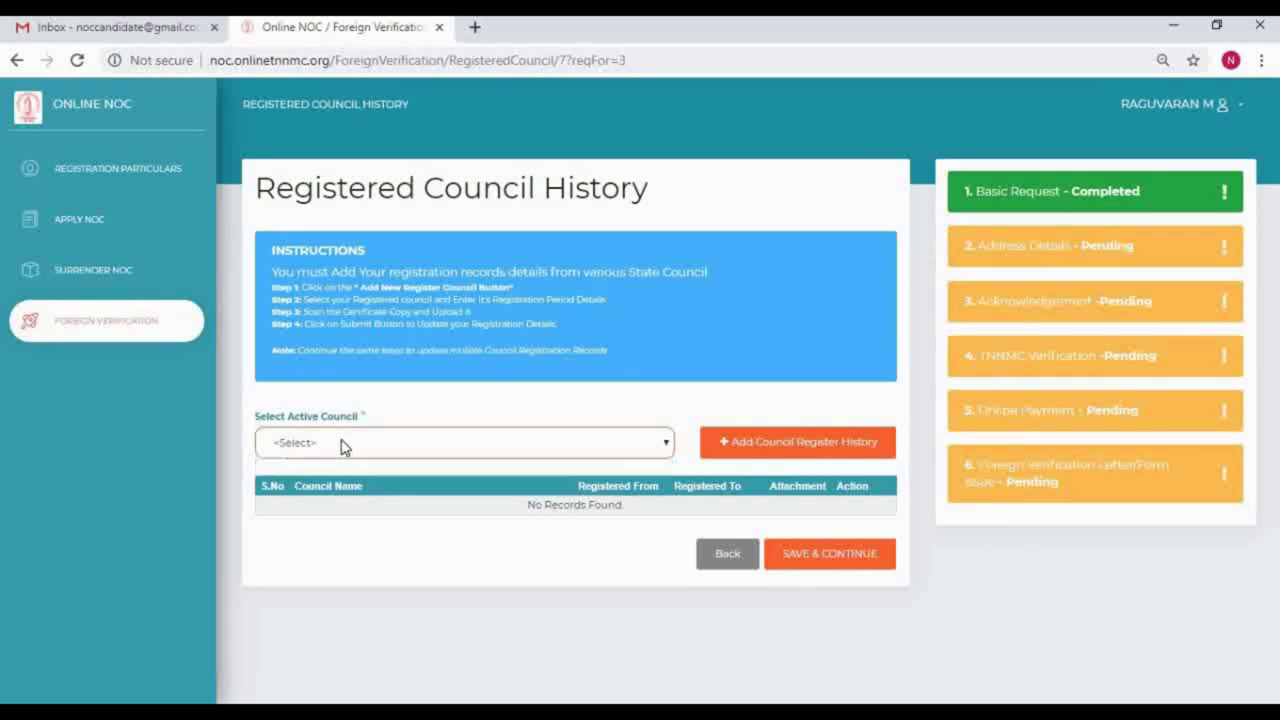
pyautogui.moveTo(272, 271); pyautogui.dragTo(718, 275)
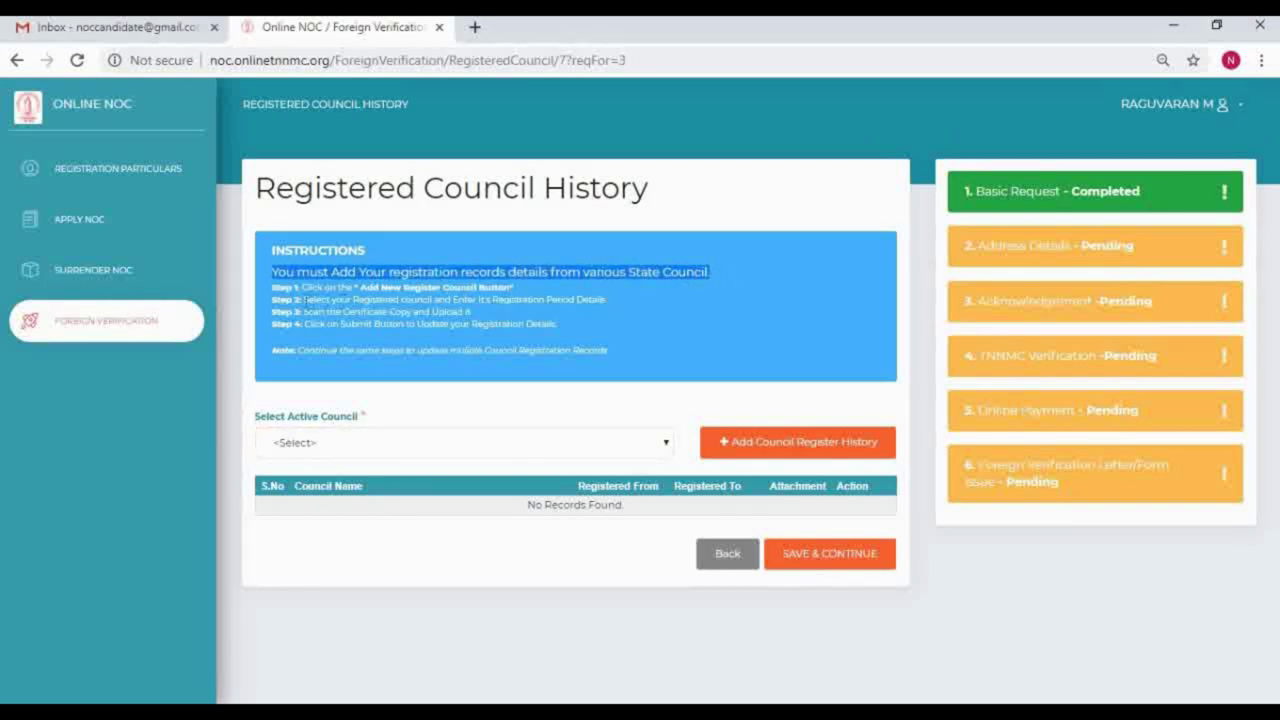
pyautogui.moveTo(300, 287); pyautogui.dragTo(516, 290)
pyautogui.moveTo(304, 300); pyautogui.dragTo(622, 306)
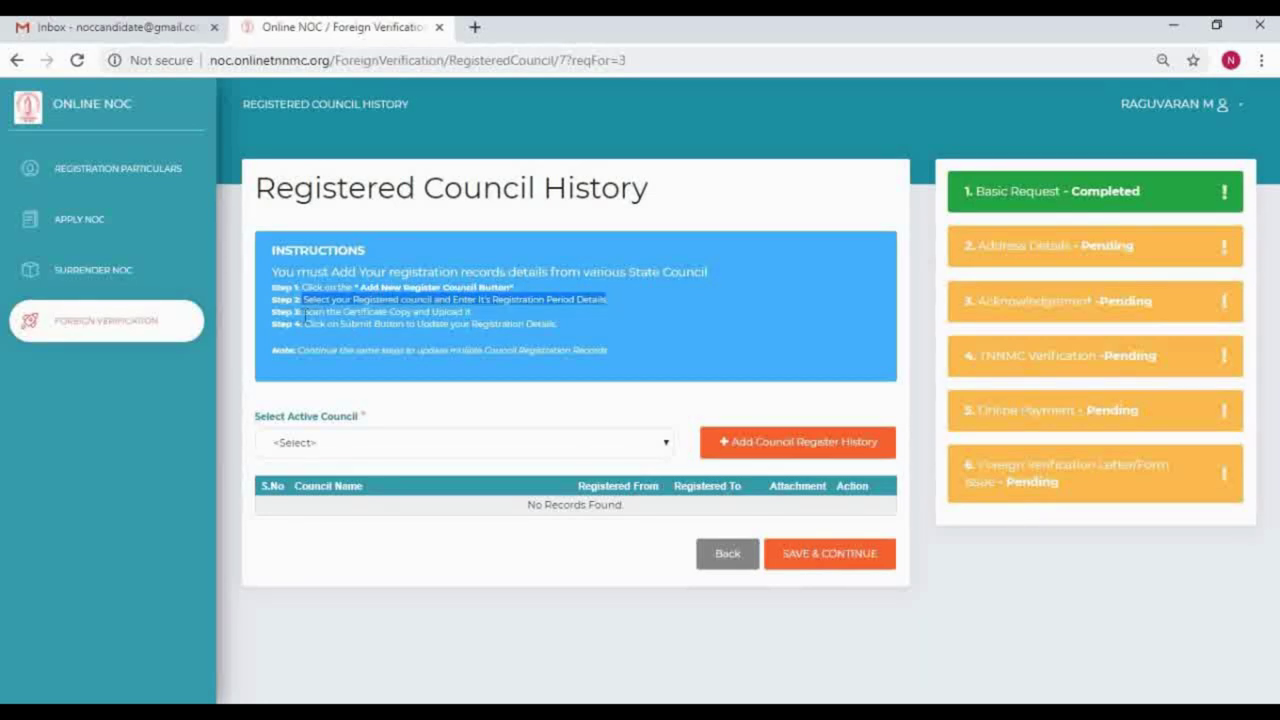
pyautogui.moveTo(303, 312); pyautogui.dragTo(478, 314)
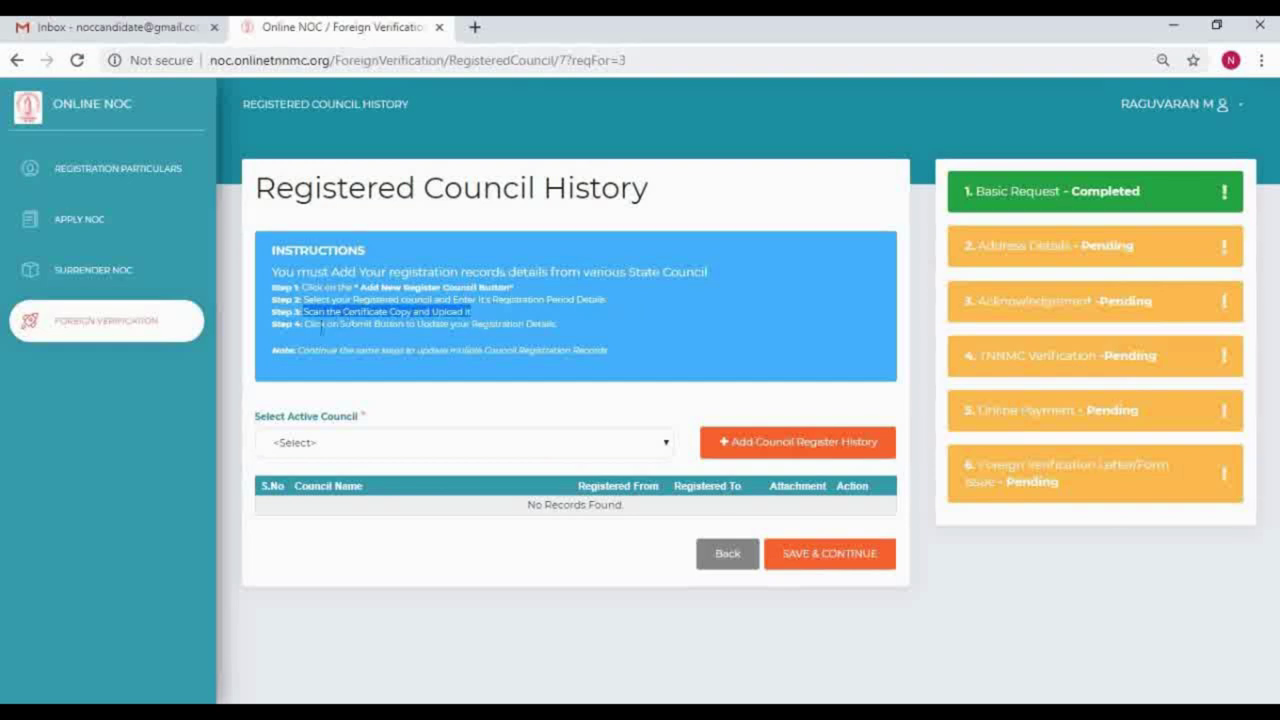
pyautogui.moveTo(304, 324); pyautogui.dragTo(577, 324)
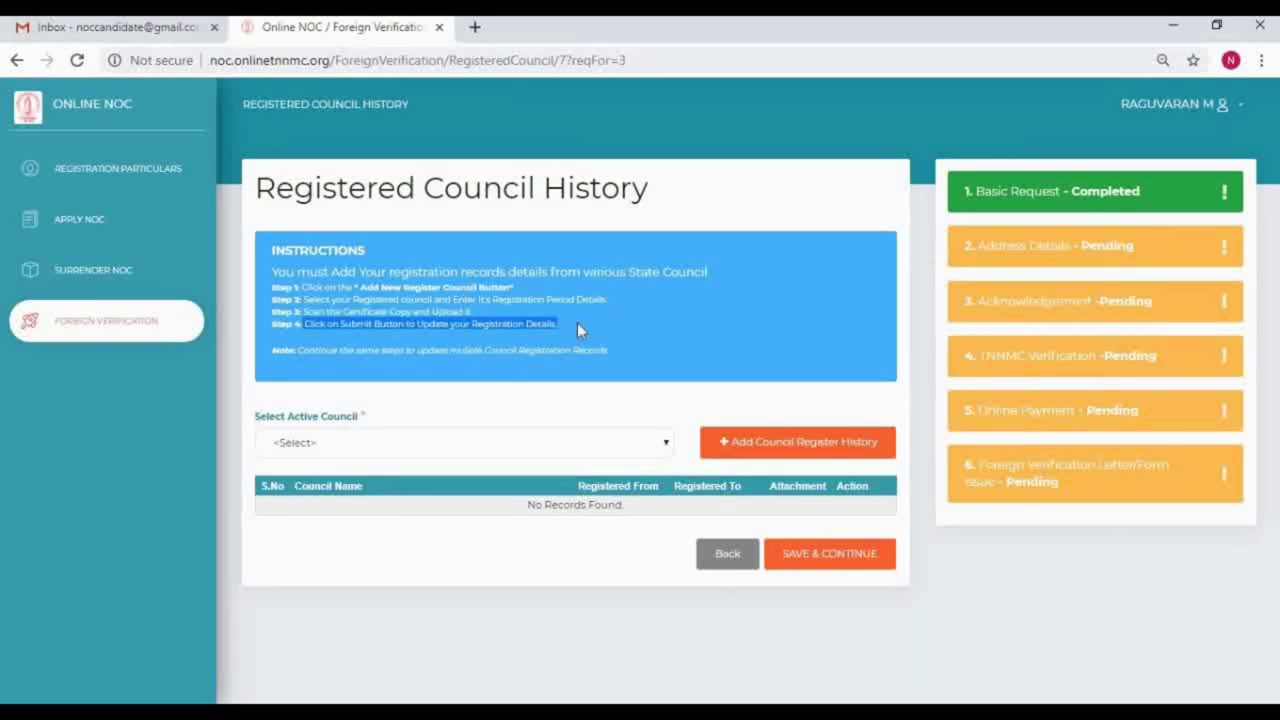
pyautogui.click(577, 322)
pyautogui.click(391, 443)
pyautogui.click(386, 449)
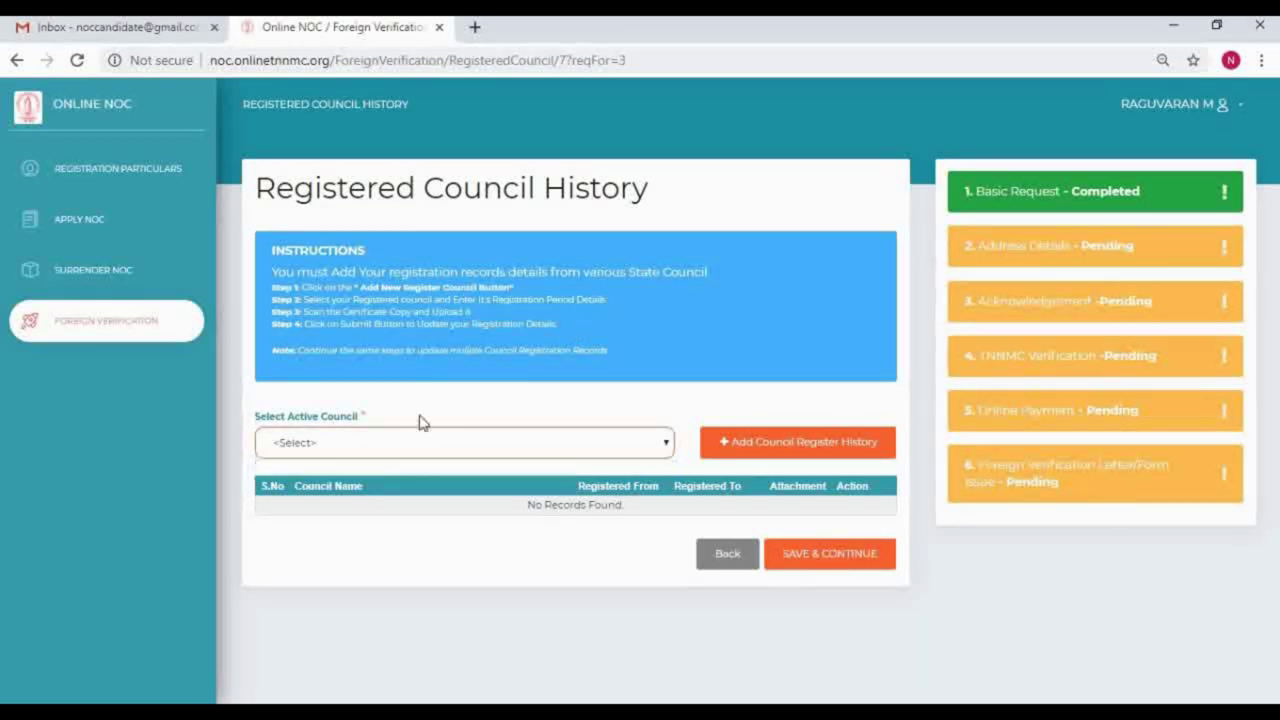
pyautogui.click(858, 556)
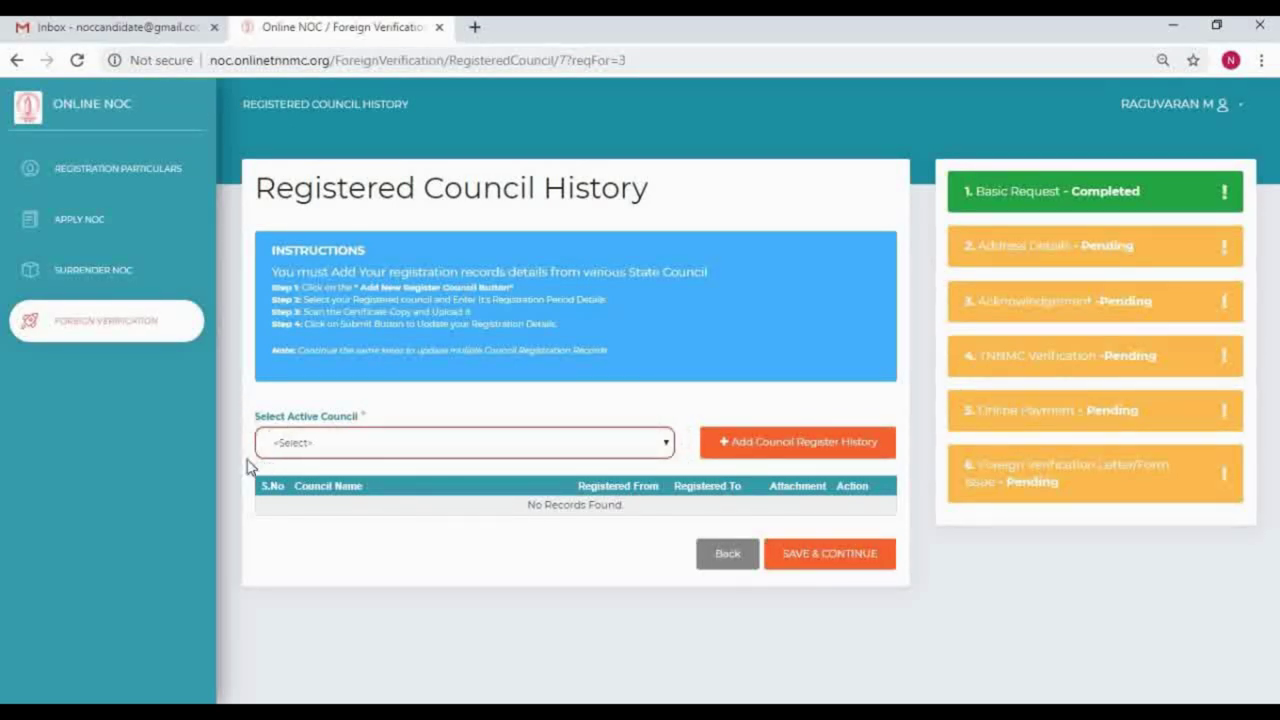
# Step: Add a registration record for TamilNadu Nurses & Midwives Council, Chennai- 4
pyautogui.click(831, 447)
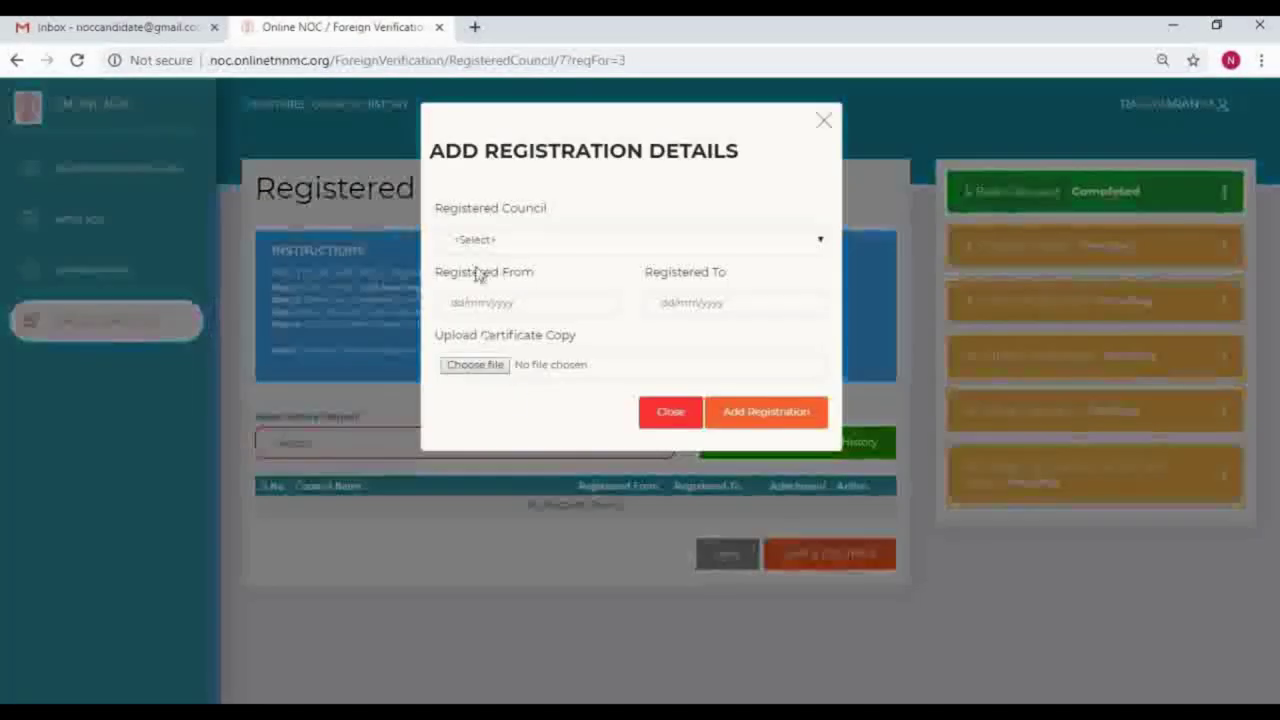
pyautogui.click(489, 240)
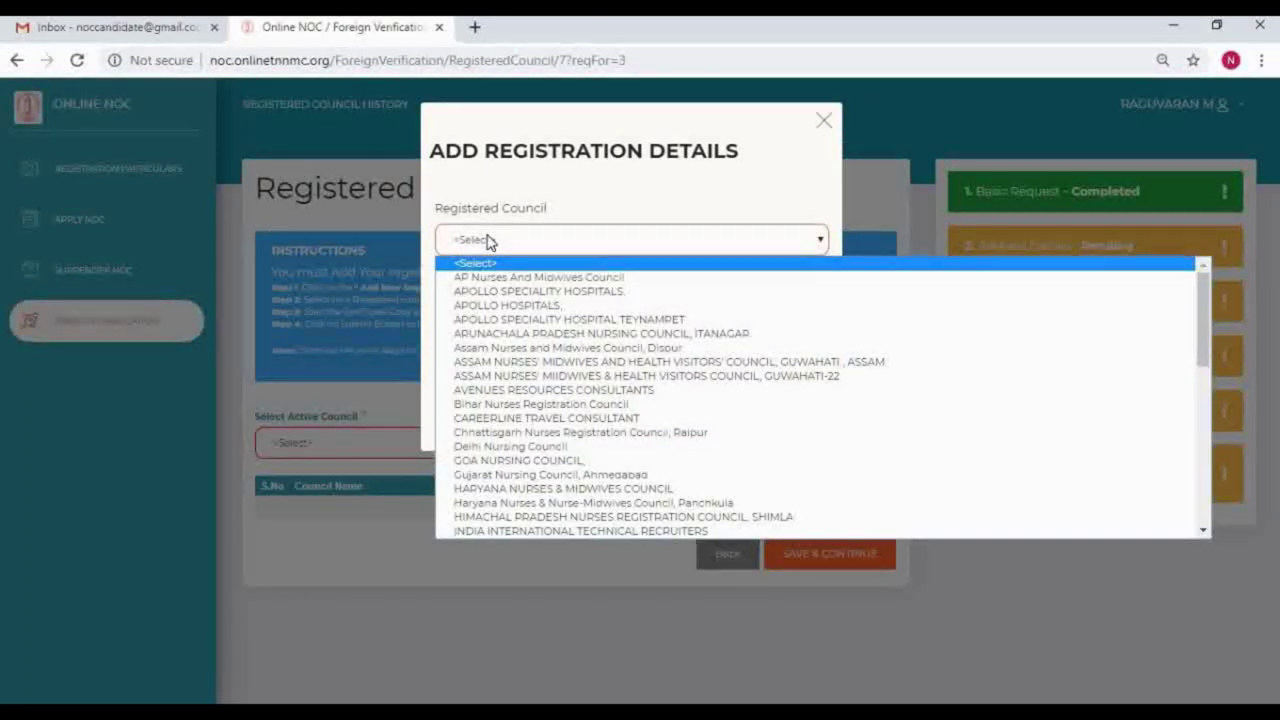
pyautogui.press('t')
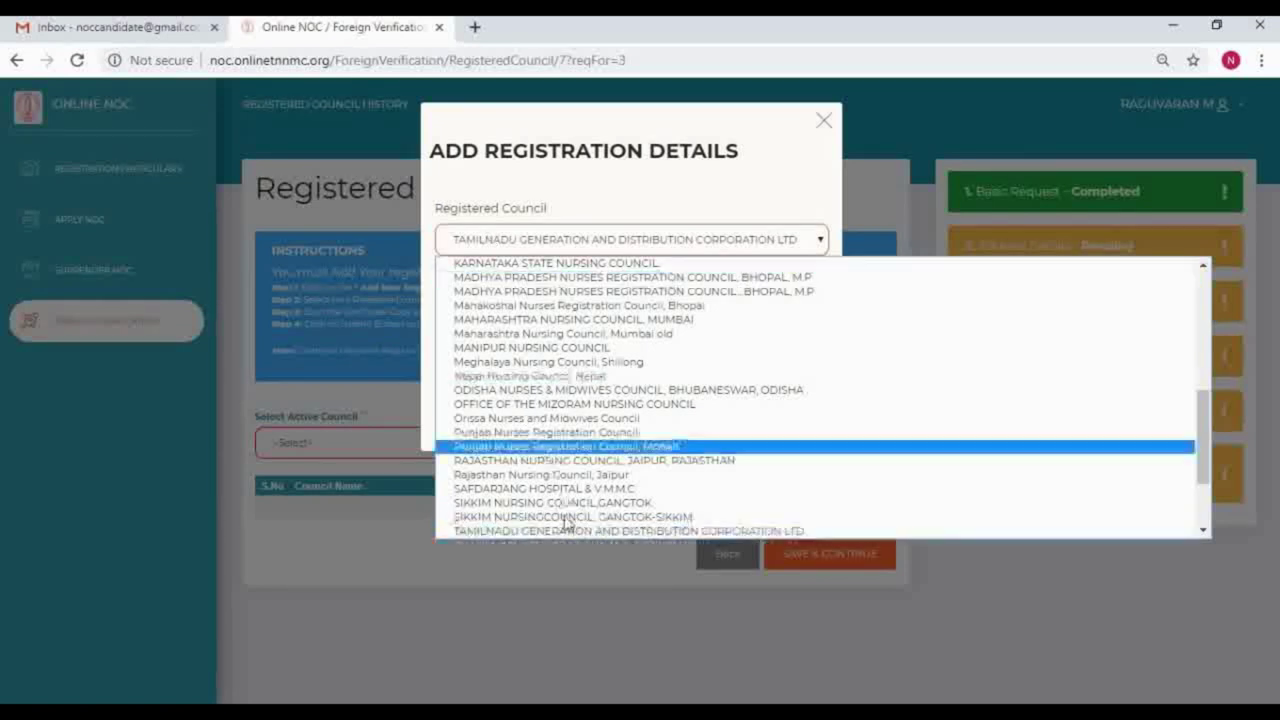
pyautogui.scroll(-2, 565, 510)
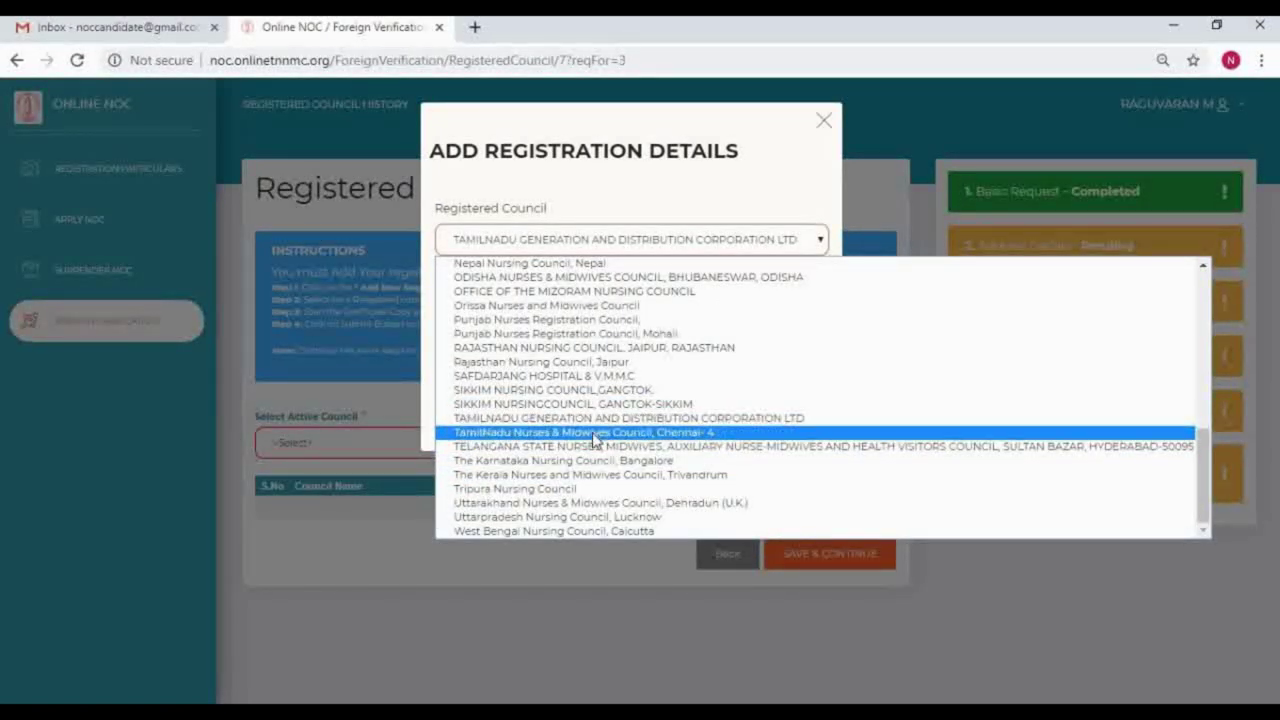
pyautogui.click(593, 433)
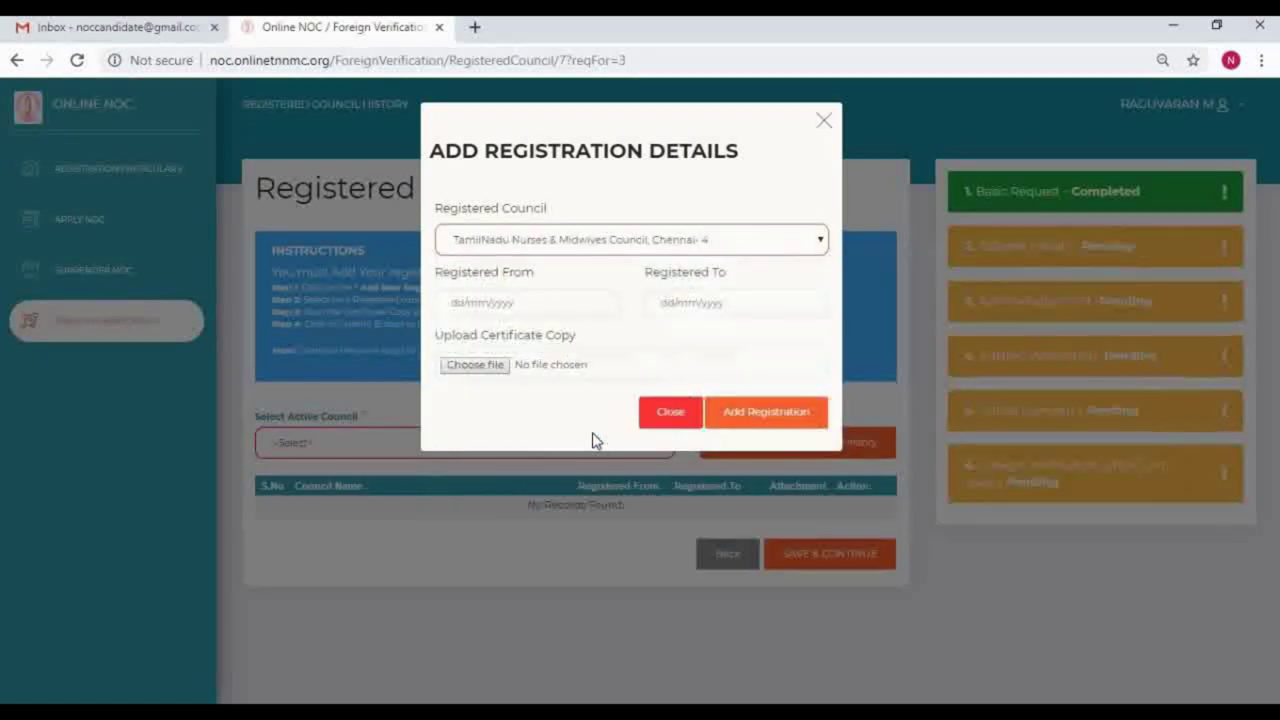
# Step: Set registration dates 02/06/2016 to 10/03/2018, attach RegistrationCertificate1.pdf, and add the record
pyautogui.click(447, 302)
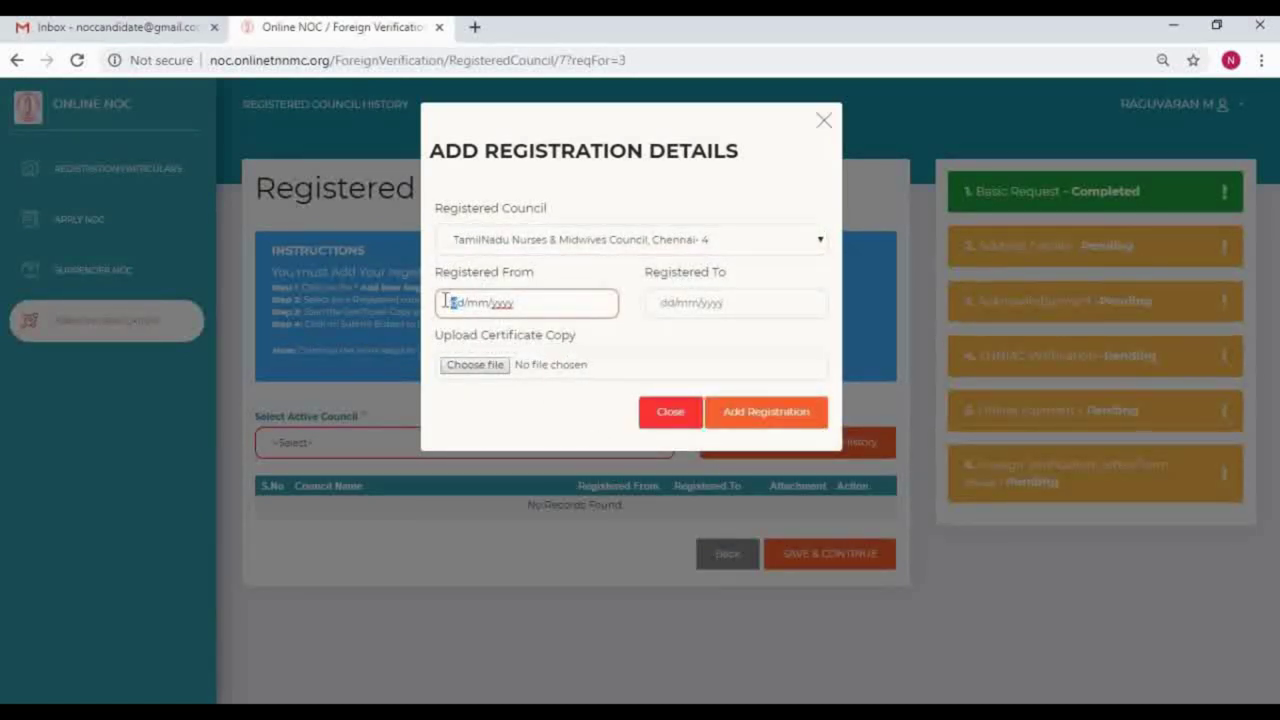
pyautogui.write('02/06/2016')
pyautogui.press('Tab')
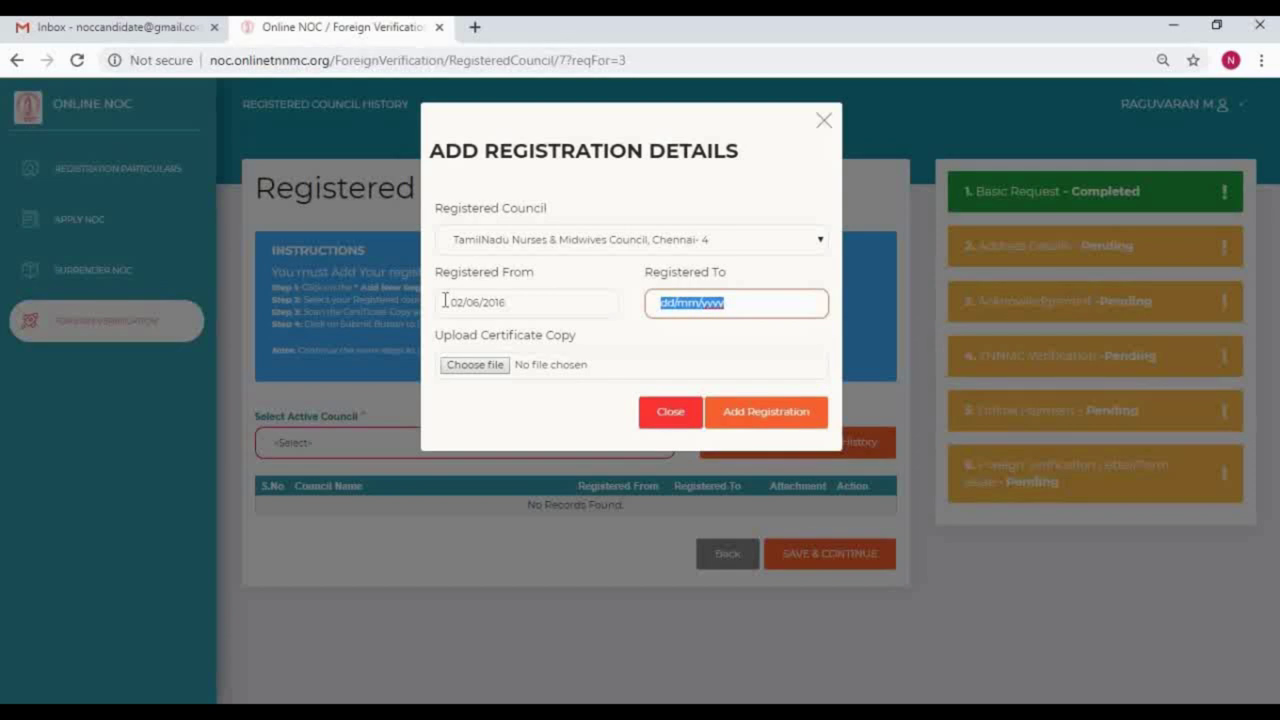
pyautogui.write('10/03/2018')
pyautogui.click(458, 366)
pyautogui.scroll(-2, 734, 189)
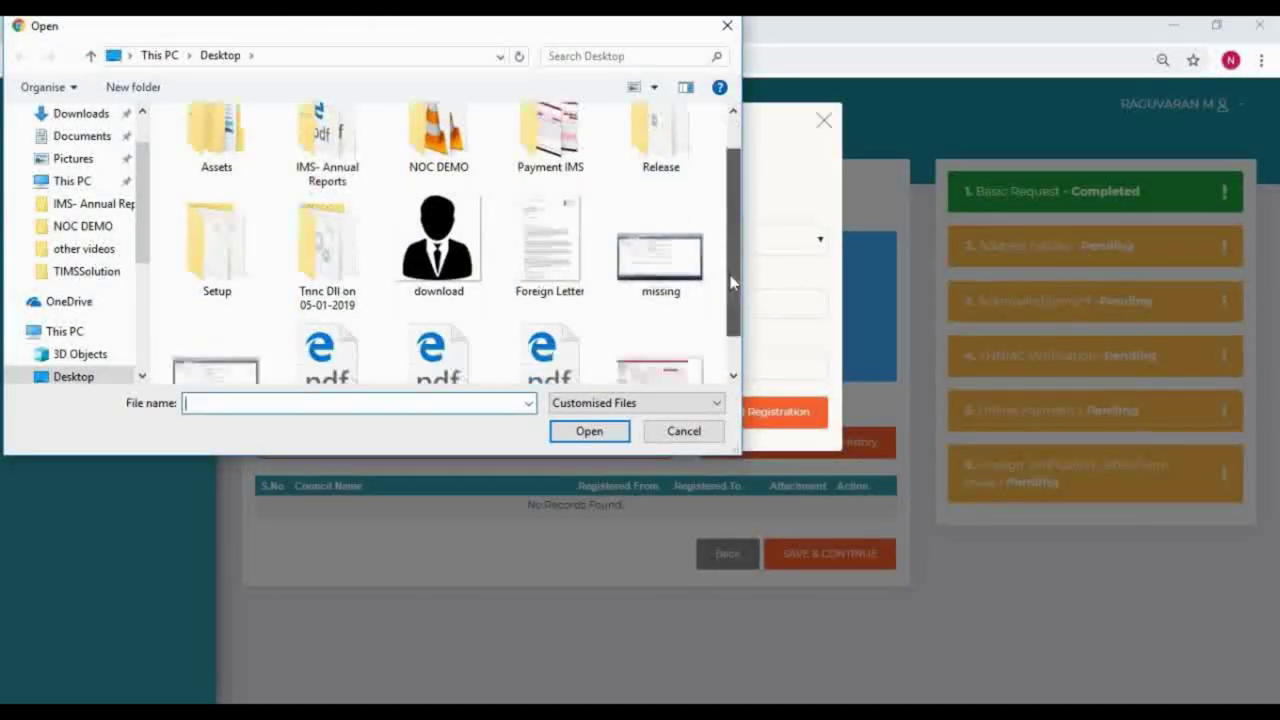
pyautogui.doubleClick(448, 318)
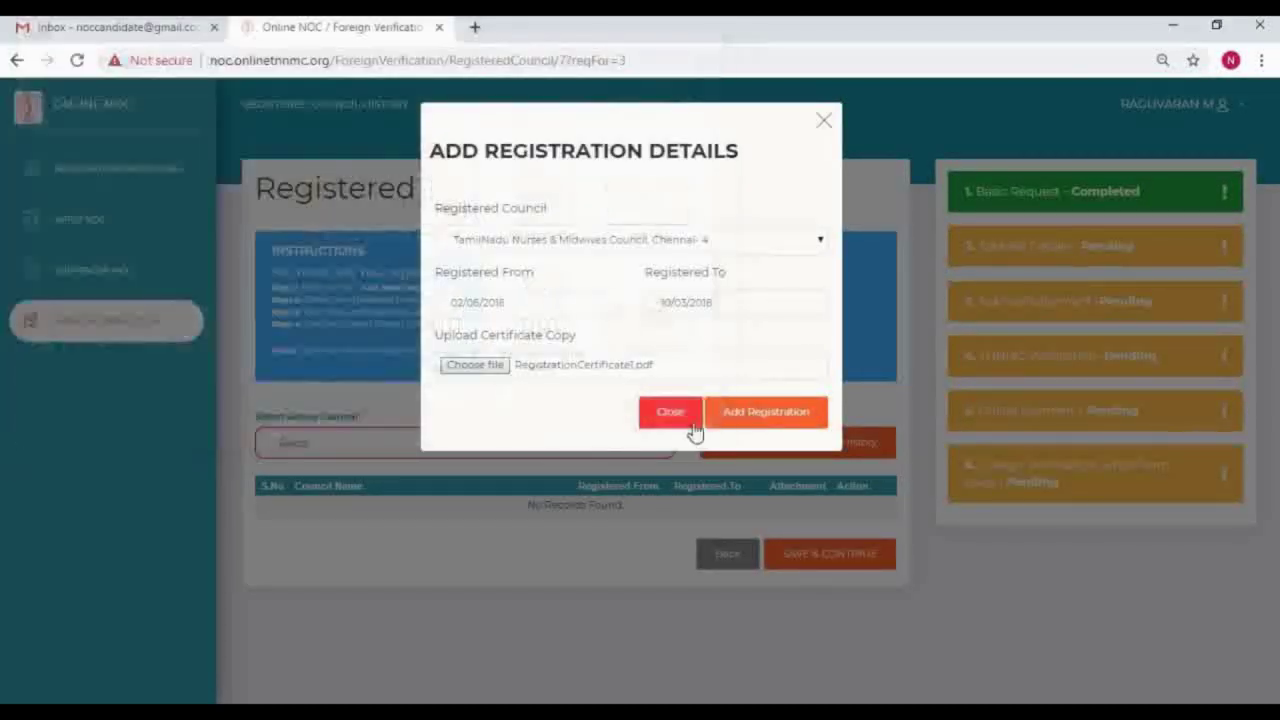
pyautogui.click(754, 418)
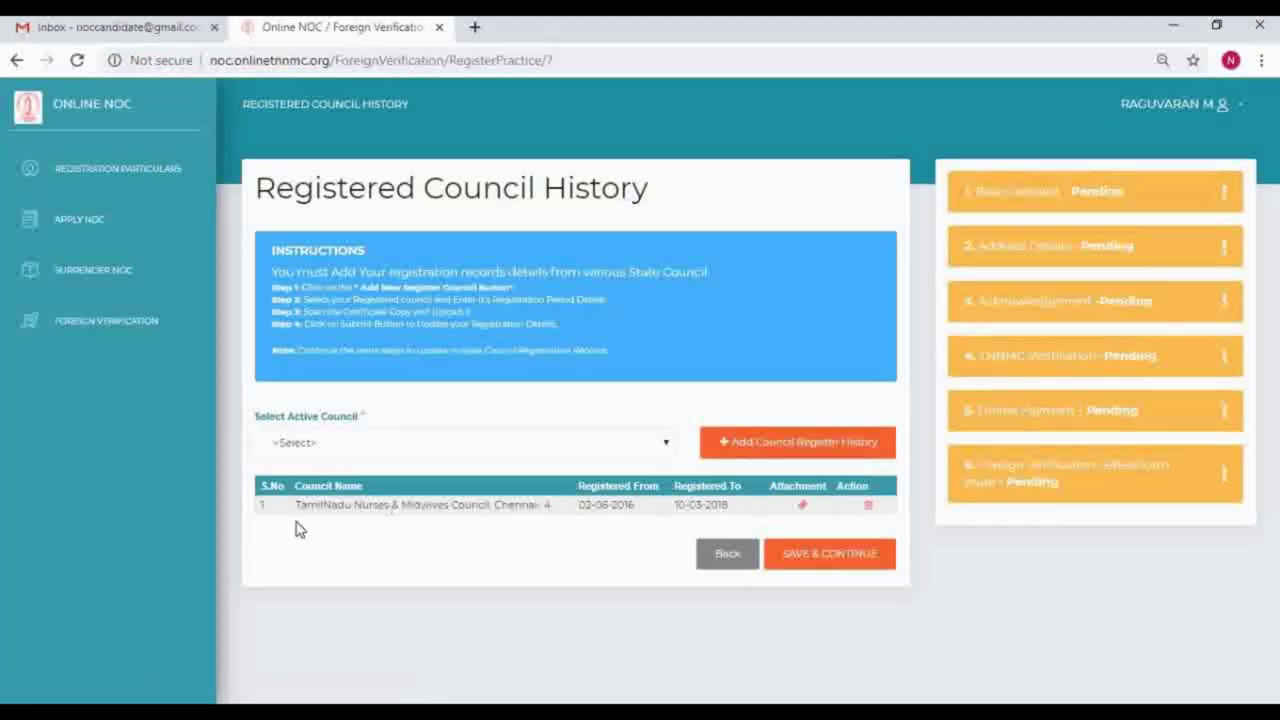
# Step: Make TamilNadu Nurses & Midwives Council the active council and save the council history
pyautogui.moveTo(293, 506); pyautogui.dragTo(555, 506)
pyautogui.click(366, 442)
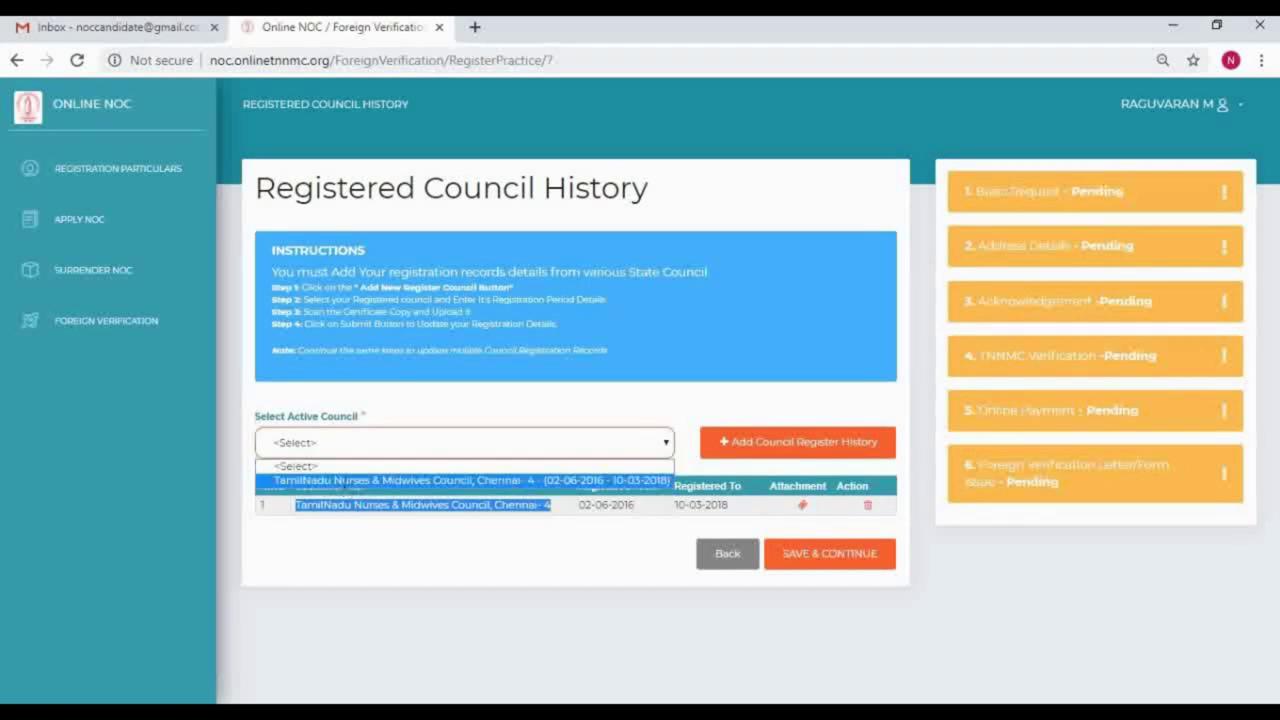
pyautogui.click(345, 481)
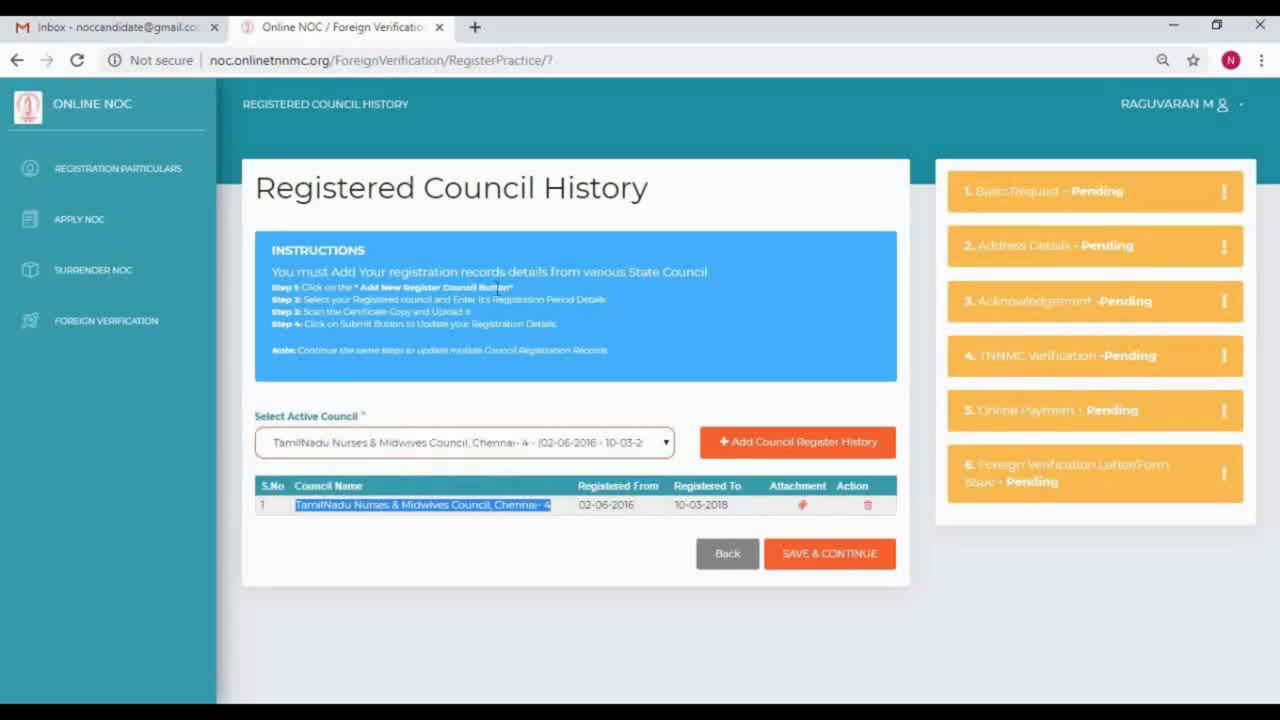
pyautogui.click(532, 559)
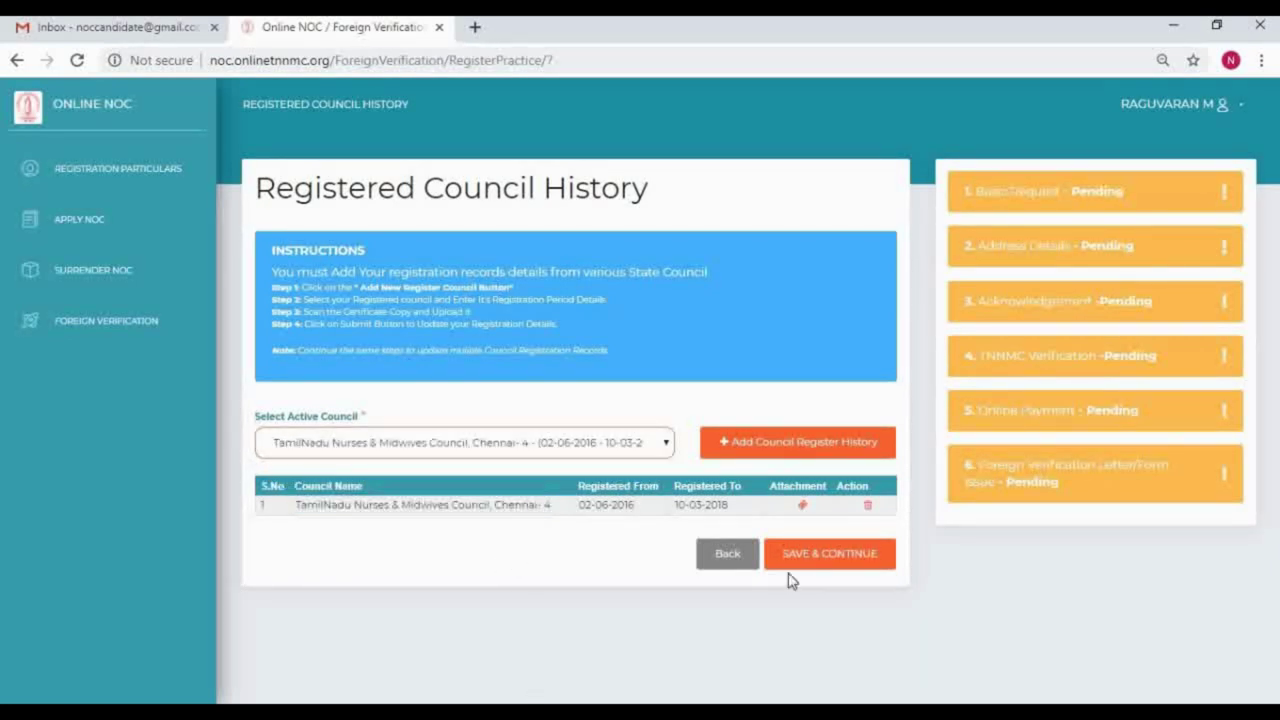
pyautogui.click(850, 565)
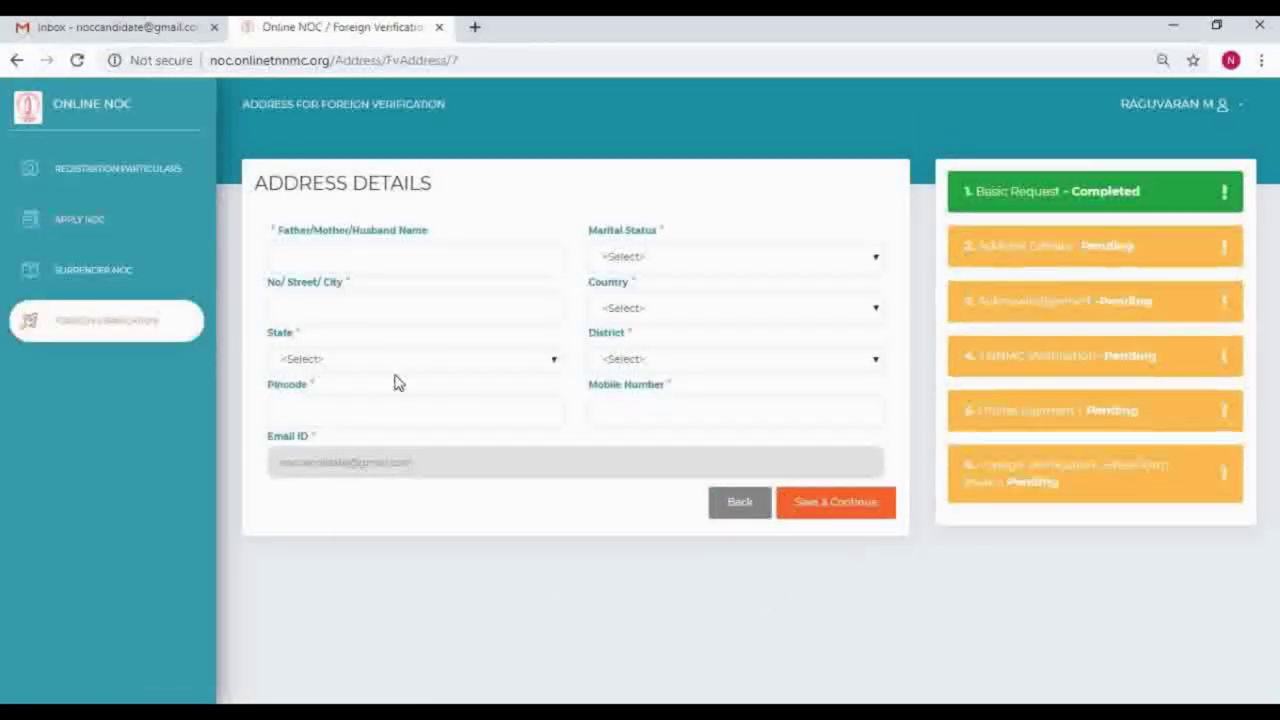
# Step: Enter the father/mother/husband name and set marital status to Married
pyautogui.click(380, 261)
pyautogui.write('m')
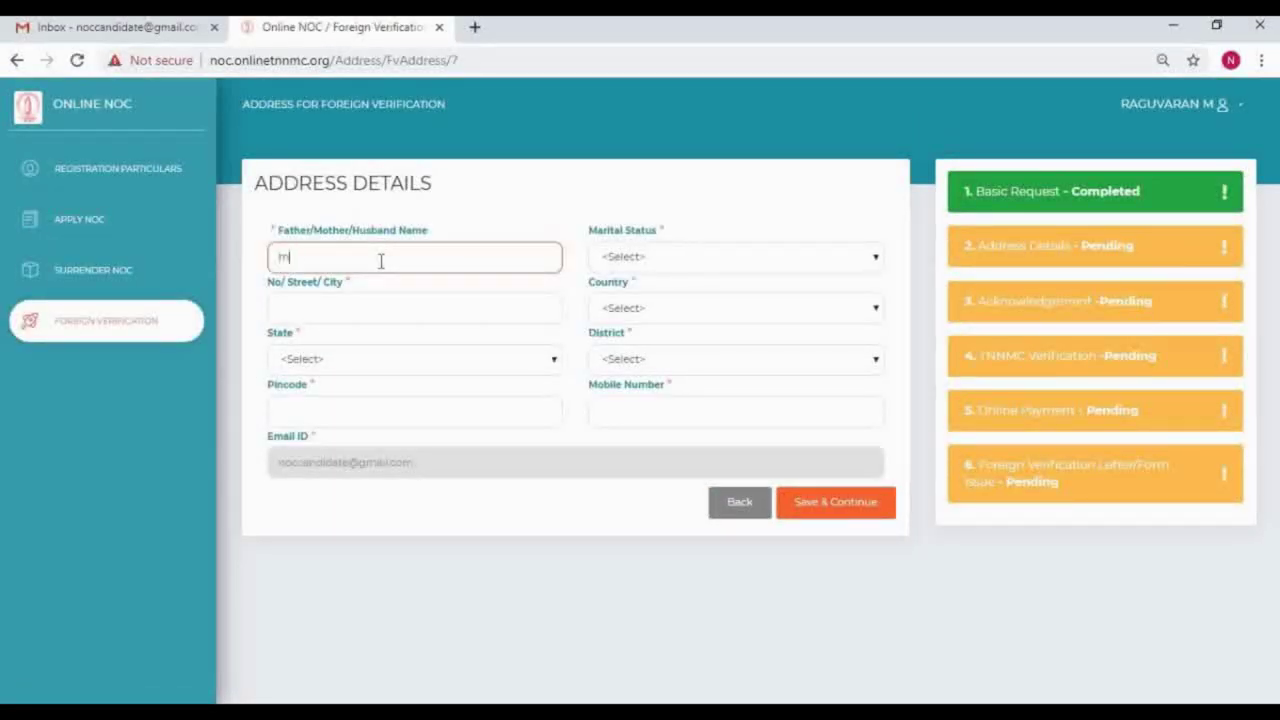
pyautogui.write('uhu')
pyautogui.press('BackSpace')
pyautogui.press('BackSpace')
pyautogui.write('Muthukumar')
pyautogui.press('Tab')
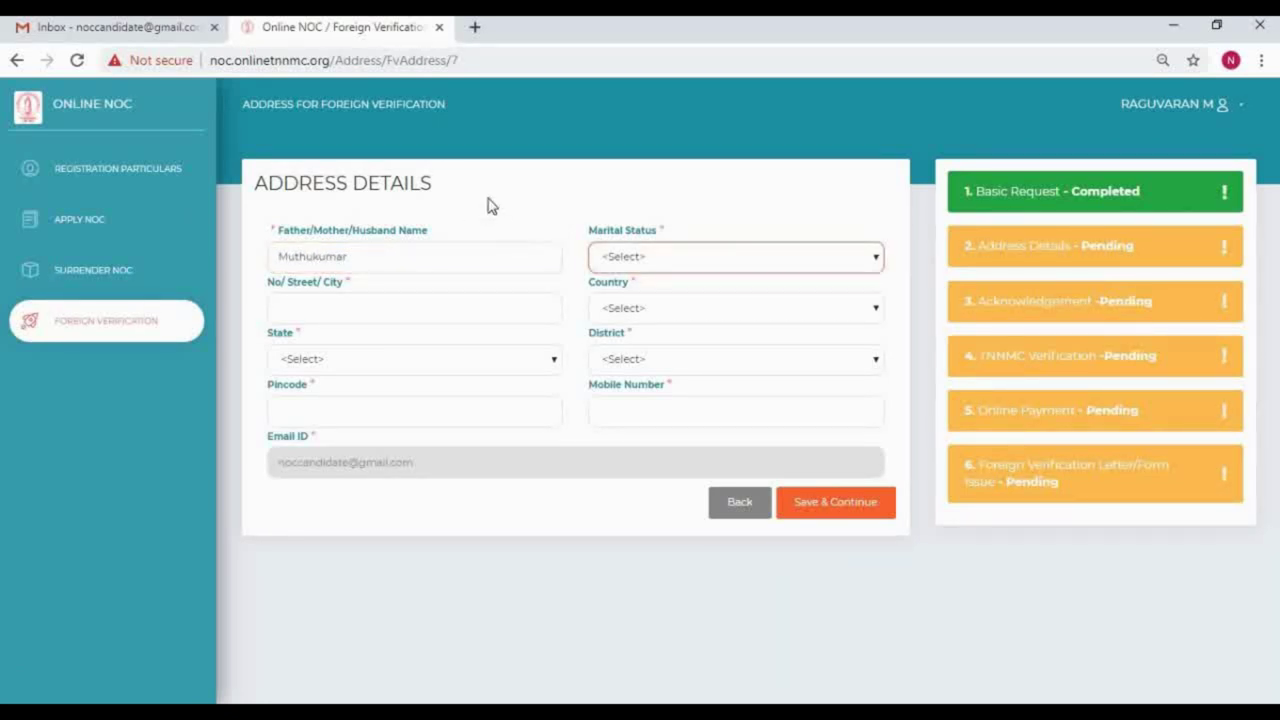
pyautogui.click(677, 257)
pyautogui.click(655, 312)
# Step: Enter the street address, choose India, Tamil Nadu and CHENNAI, then the pincode and mobile number
pyautogui.click(364, 301)
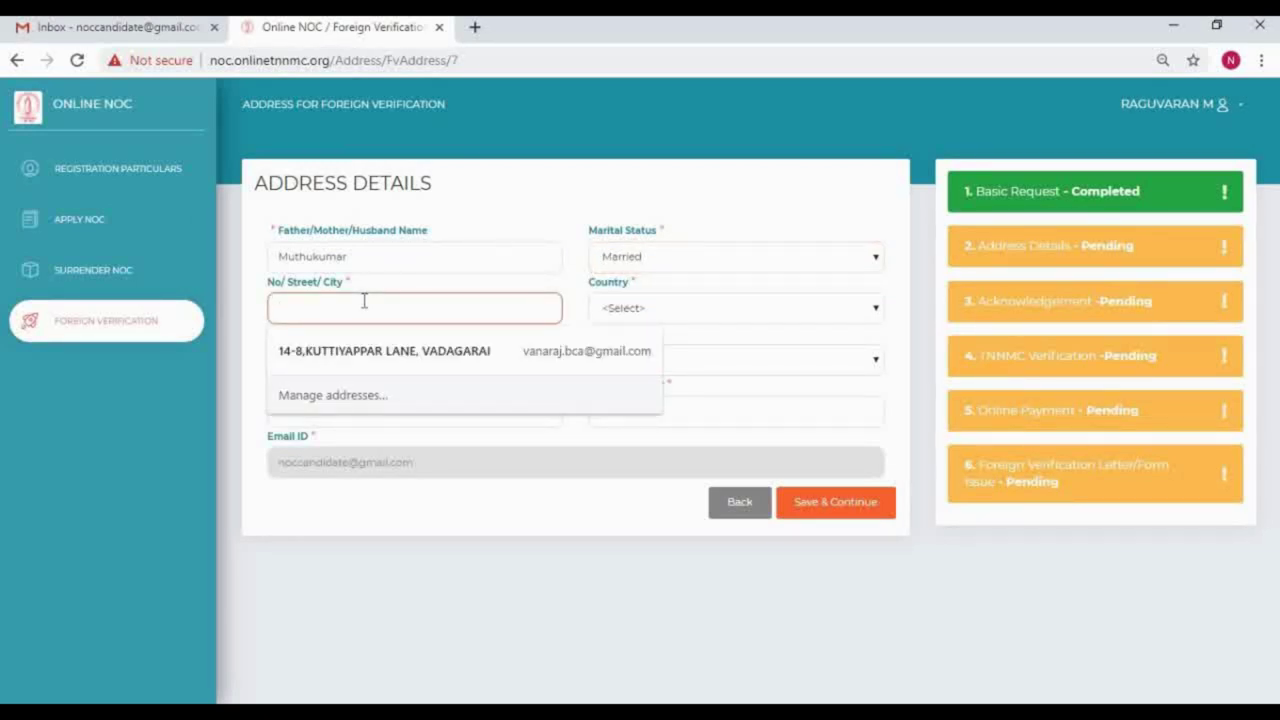
pyautogui.write('2')
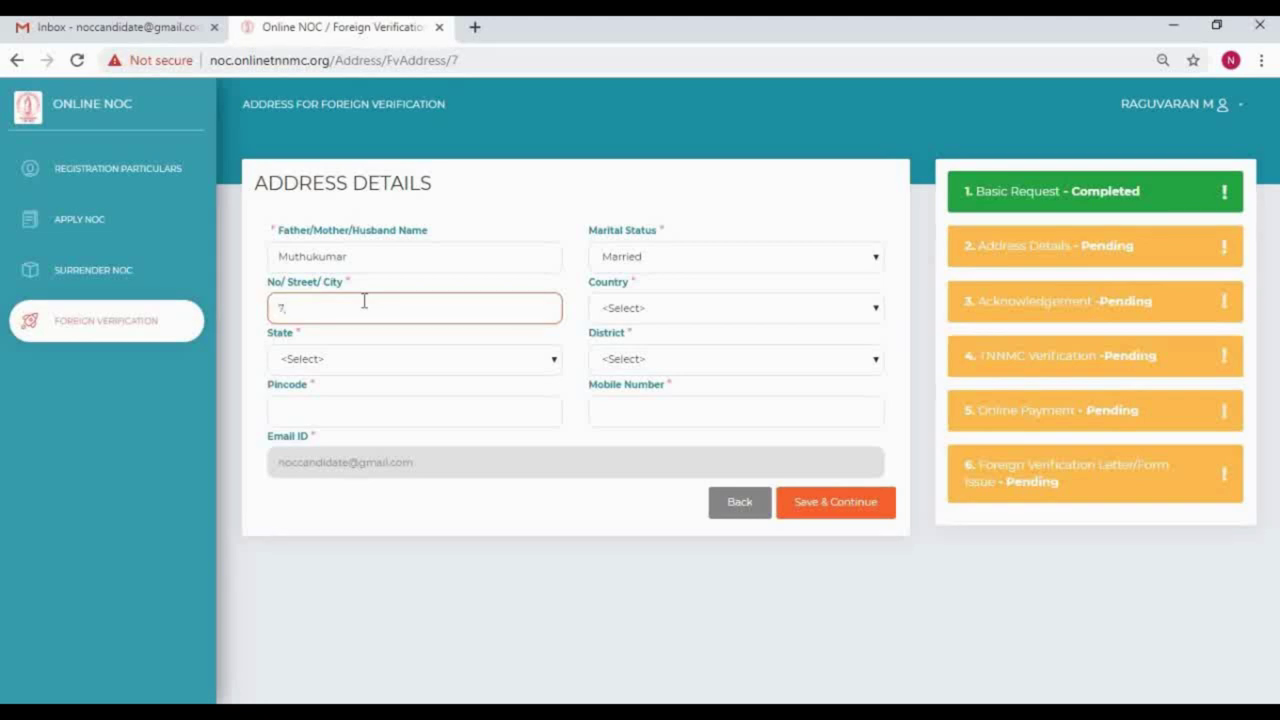
pyautogui.press('Tab')
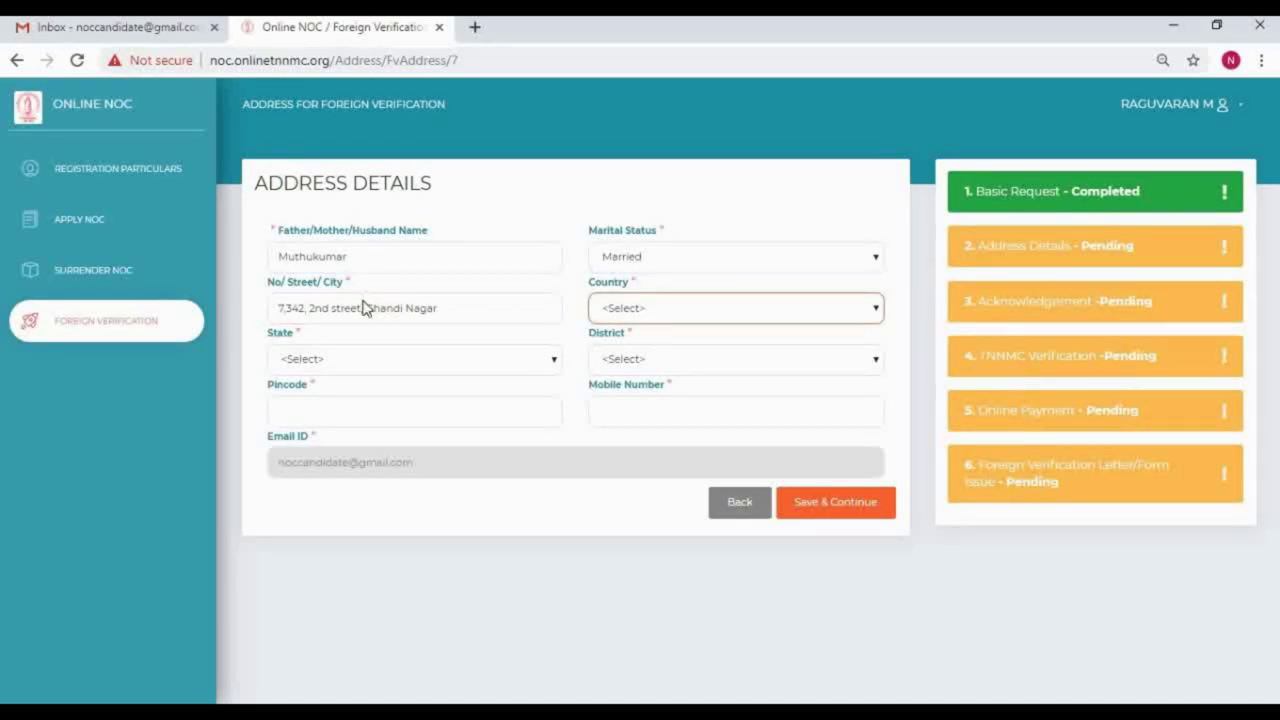
pyautogui.write('ia')
pyautogui.press('Tab')
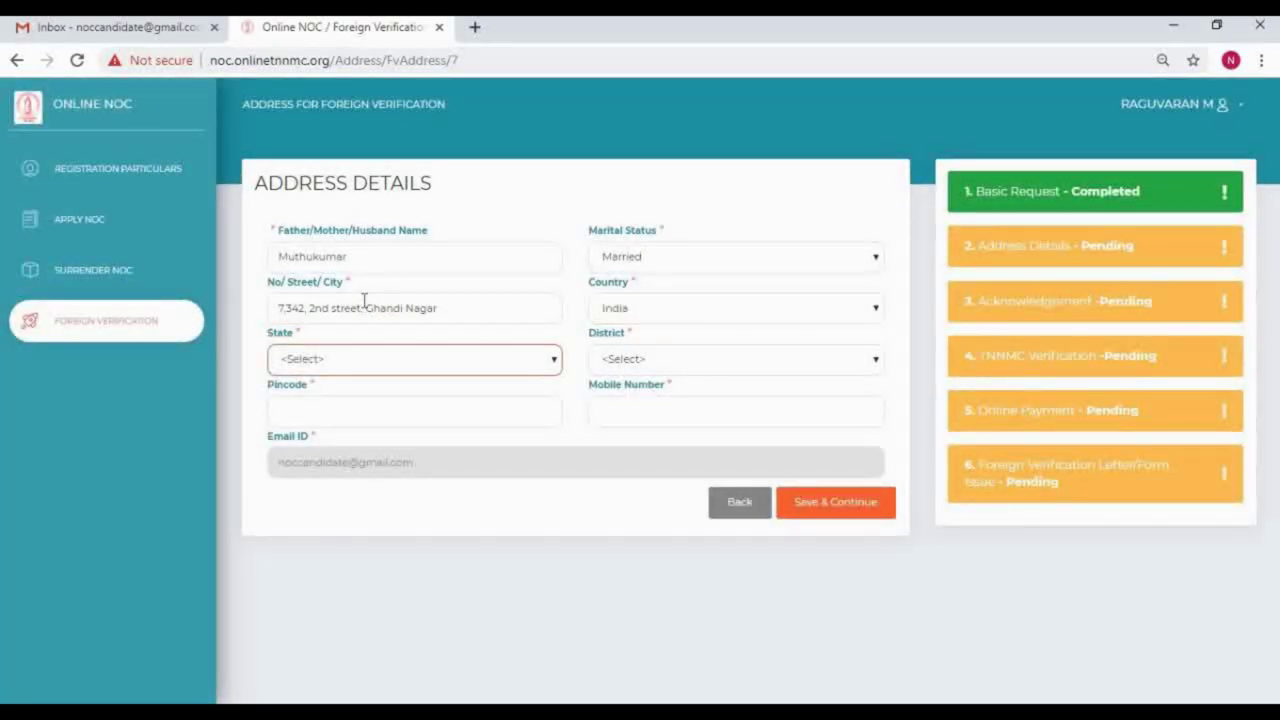
pyautogui.write('t')
pyautogui.press('Tab')
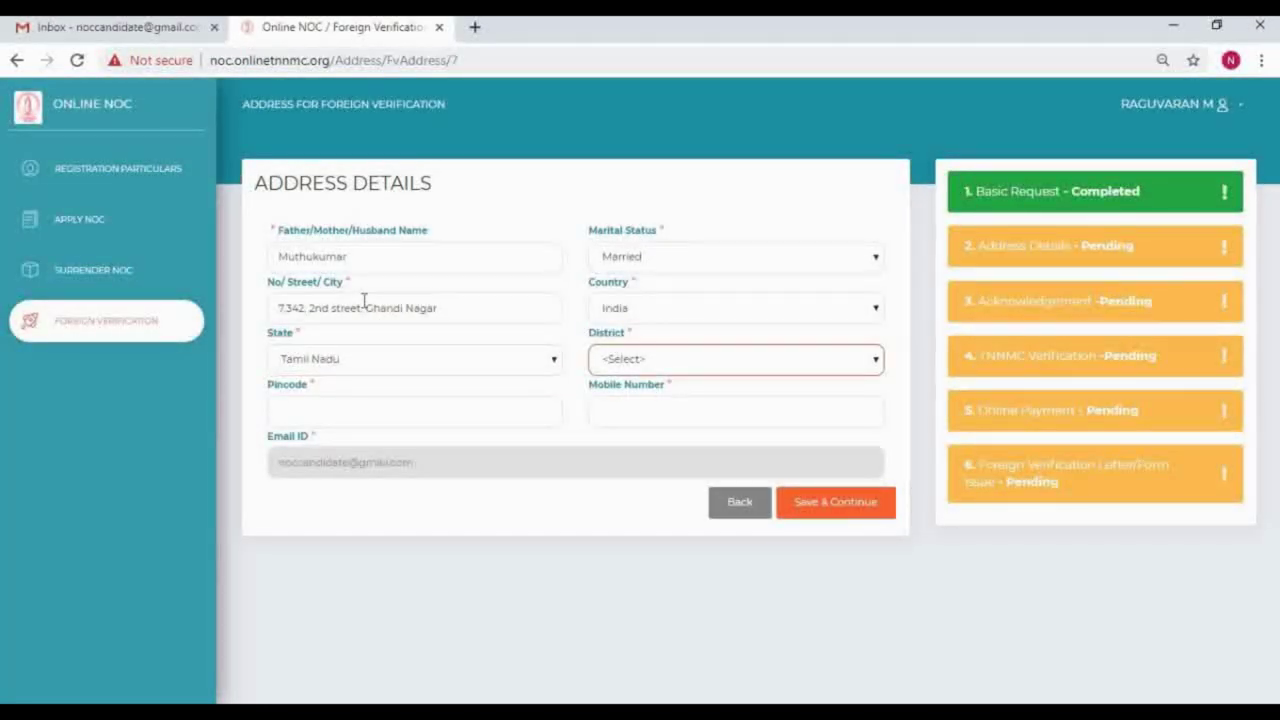
pyautogui.write('c')
pyautogui.press('Tab')
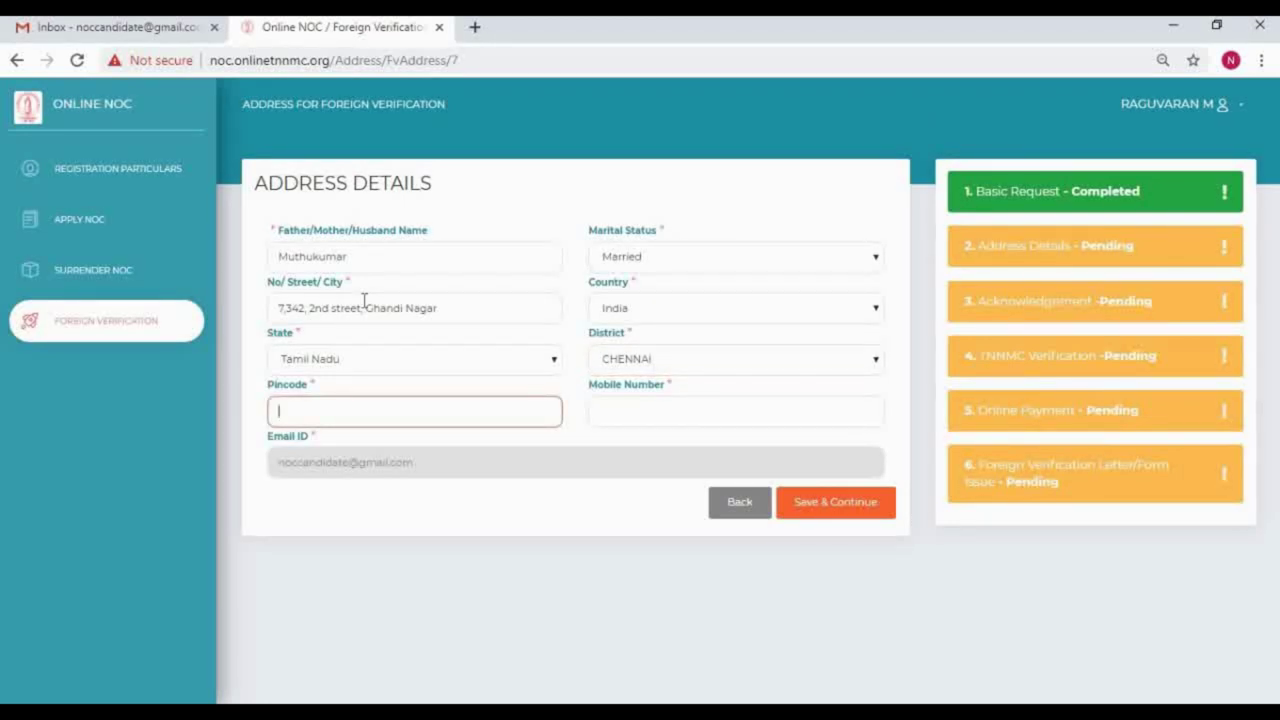
pyautogui.write('600041')
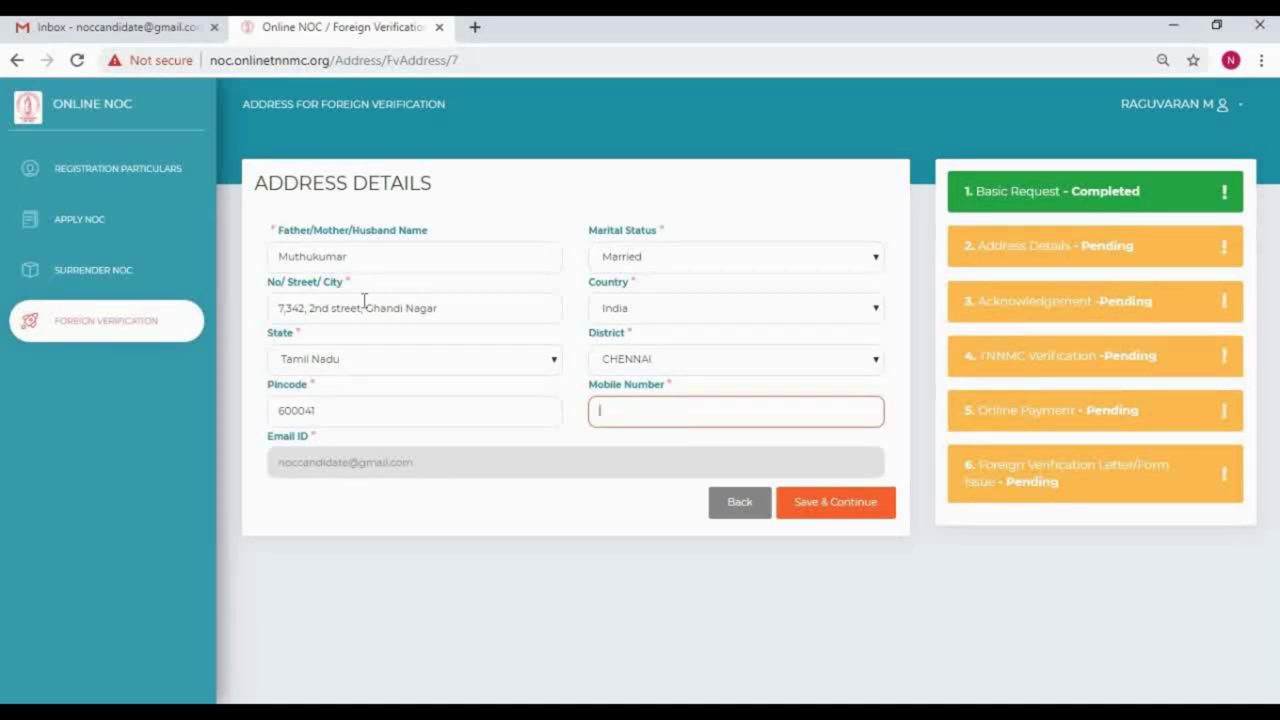
# Step: Save the address details, review the acknowledgement receipt details, and open the printable receipt
pyautogui.click(872, 514)
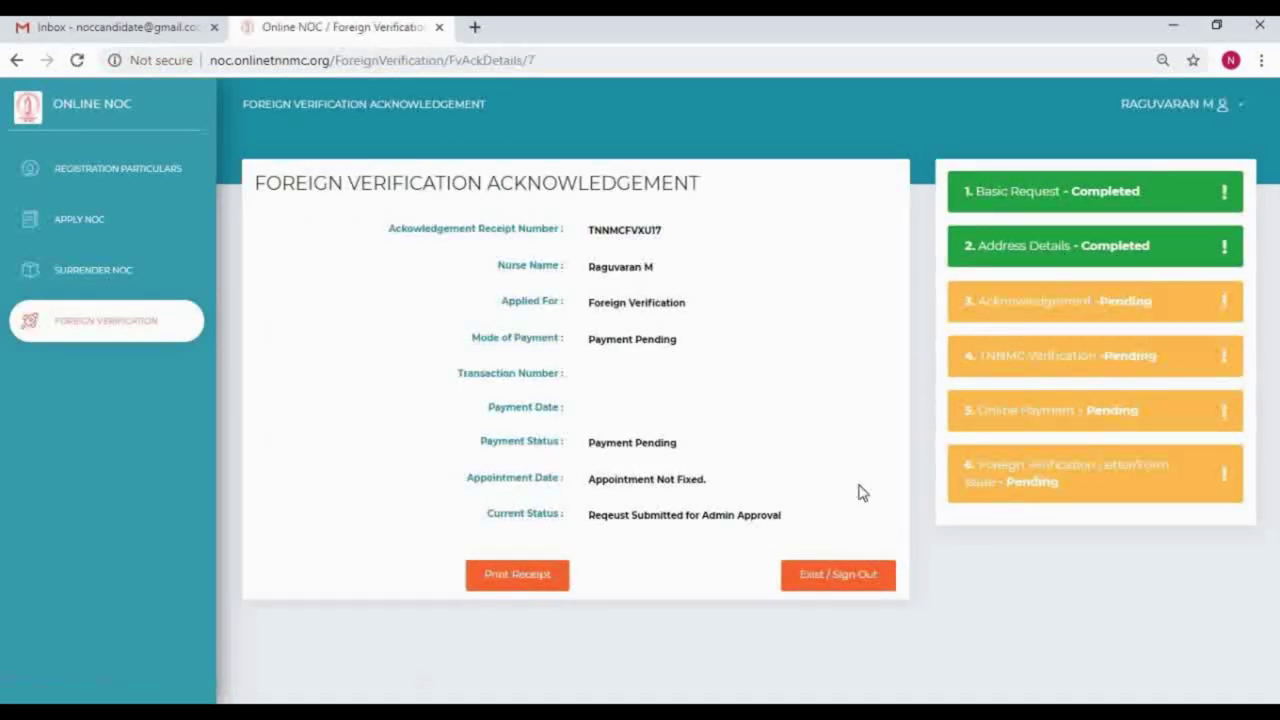
pyautogui.moveTo(628, 232); pyautogui.dragTo(668, 234)
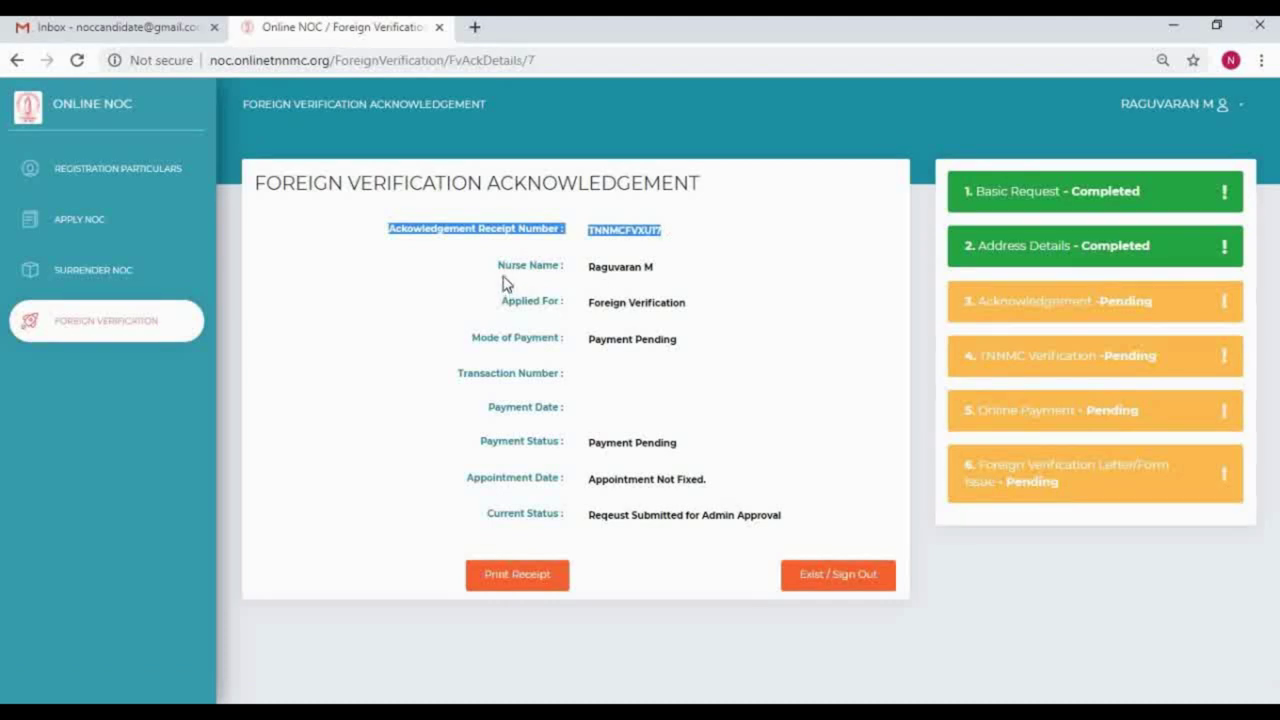
pyautogui.moveTo(590, 304); pyautogui.dragTo(700, 309)
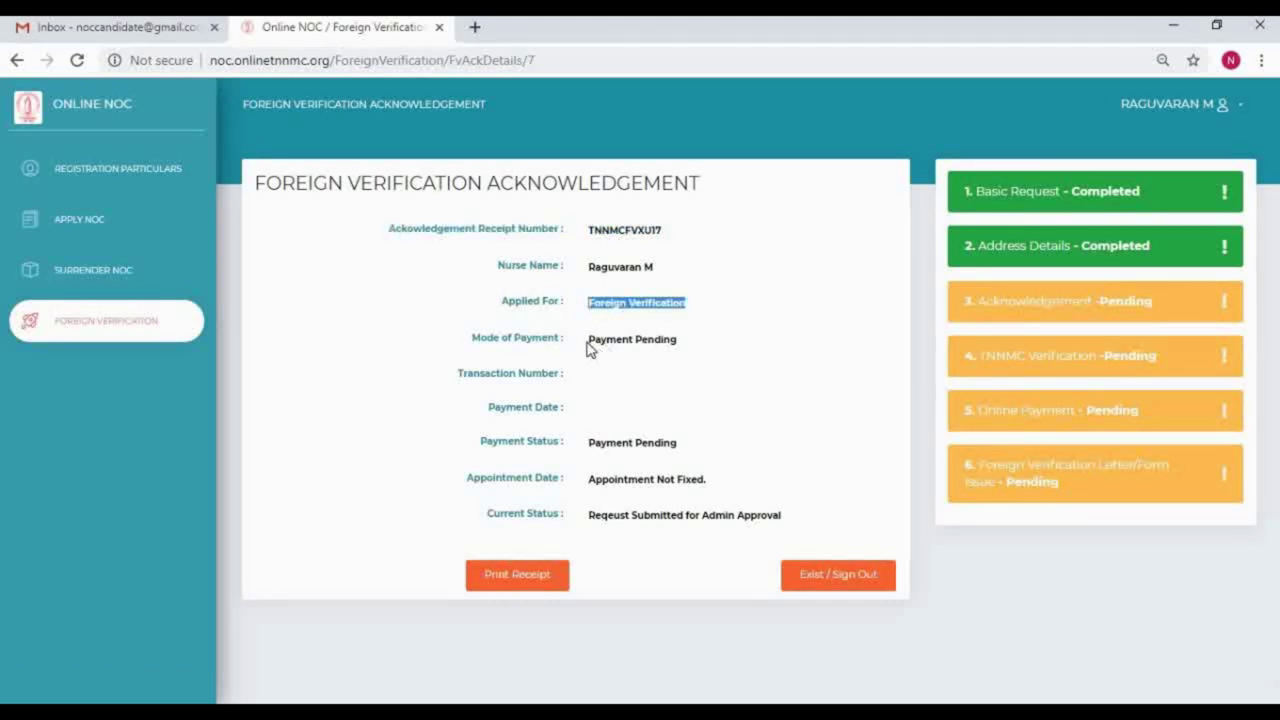
pyautogui.moveTo(589, 341); pyautogui.dragTo(700, 345)
pyautogui.click(649, 404)
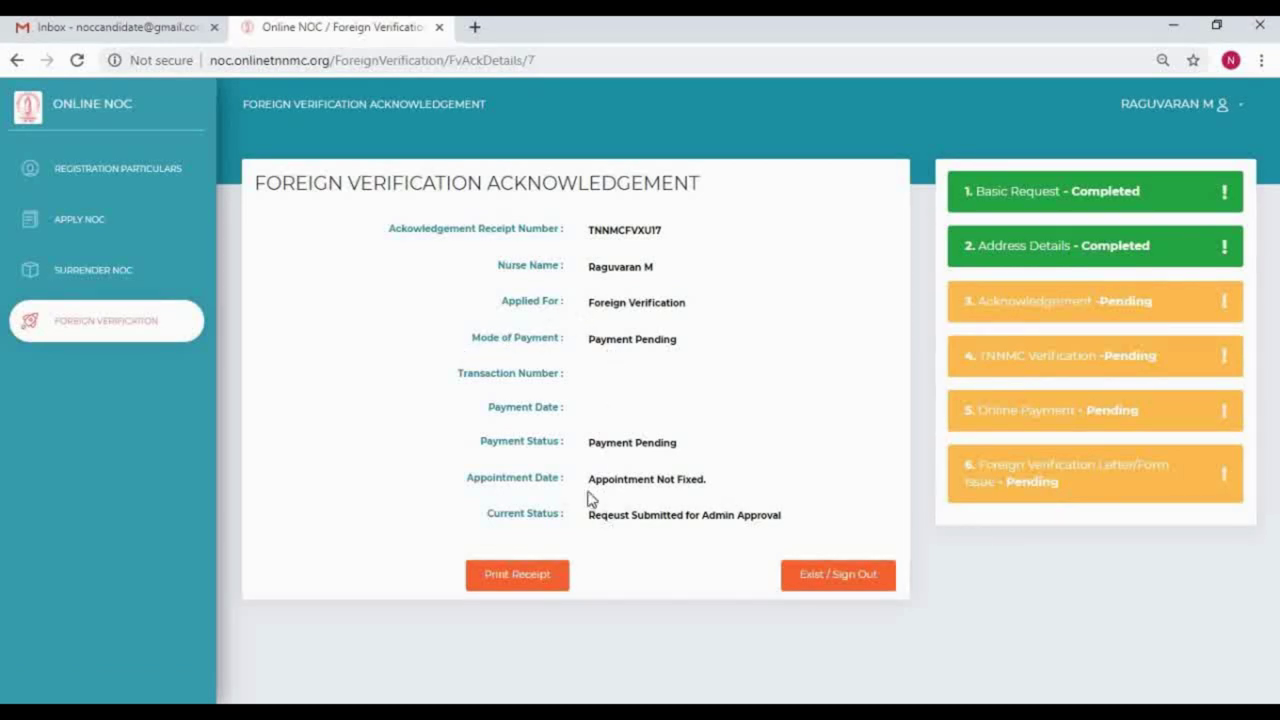
pyautogui.moveTo(589, 482); pyautogui.dragTo(726, 487)
pyautogui.click(724, 492)
pyautogui.click(519, 580)
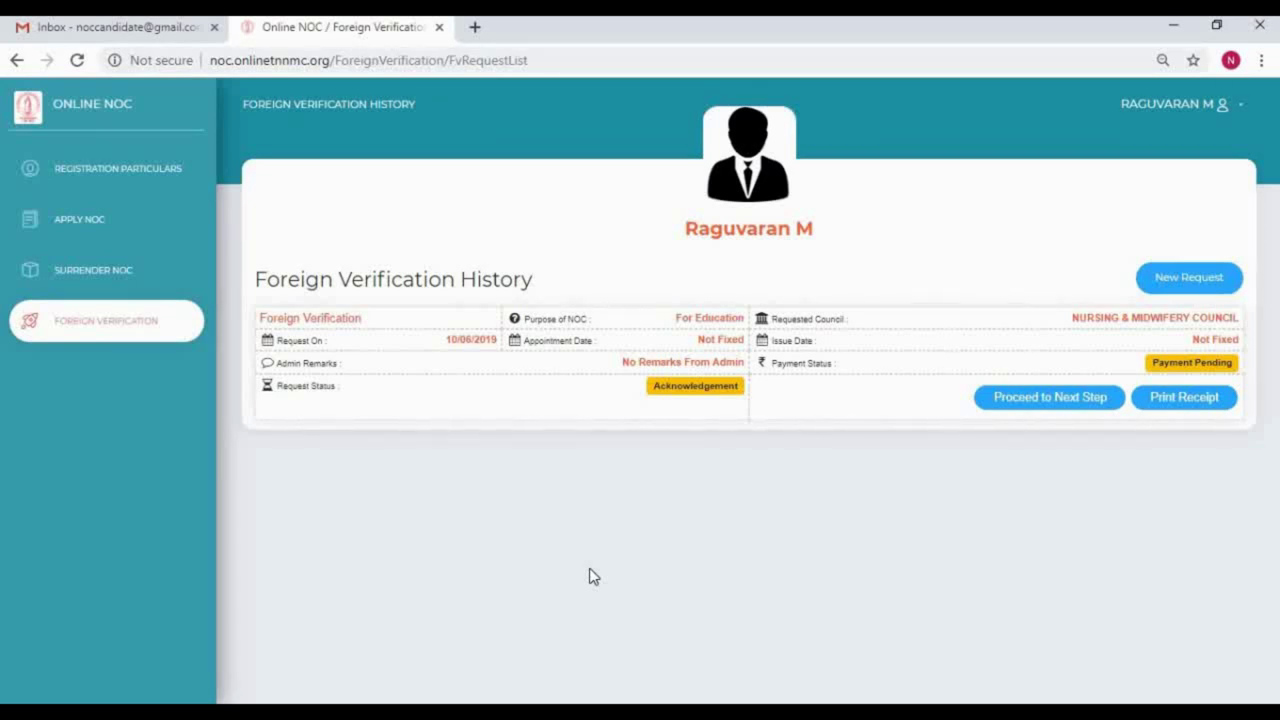
# Step: Switch to the Gmail inbox showing the newest TNNMC NOC SERVICES fee-due email
pyautogui.click(122, 30)
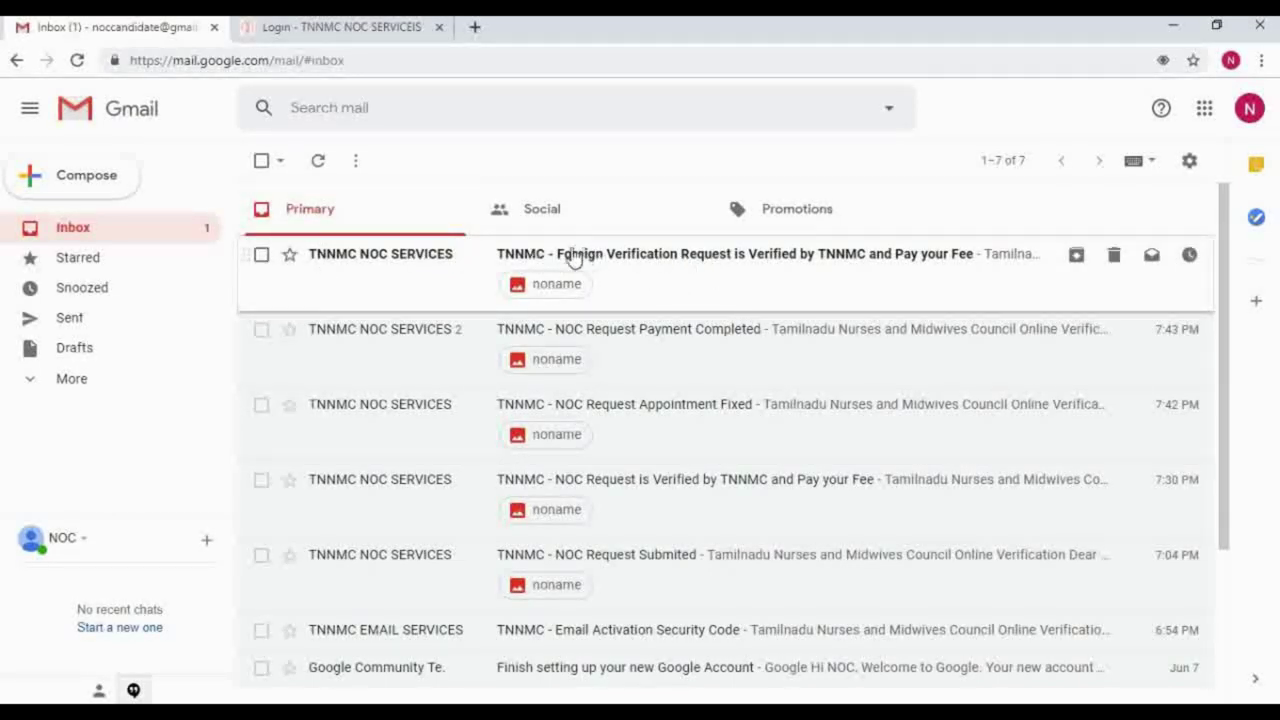
# Step: Open the Foreign Verification verified email and highlight the fee-payment line and accepted payment methods
pyautogui.moveTo(610, 258)
pyautogui.mouseDown()
pyautogui.moveTo(700, 258)
pyautogui.moveTo(634, 266)
pyautogui.mouseUp()
pyautogui.click(608, 264)
pyautogui.scroll(-1, 617, 443)
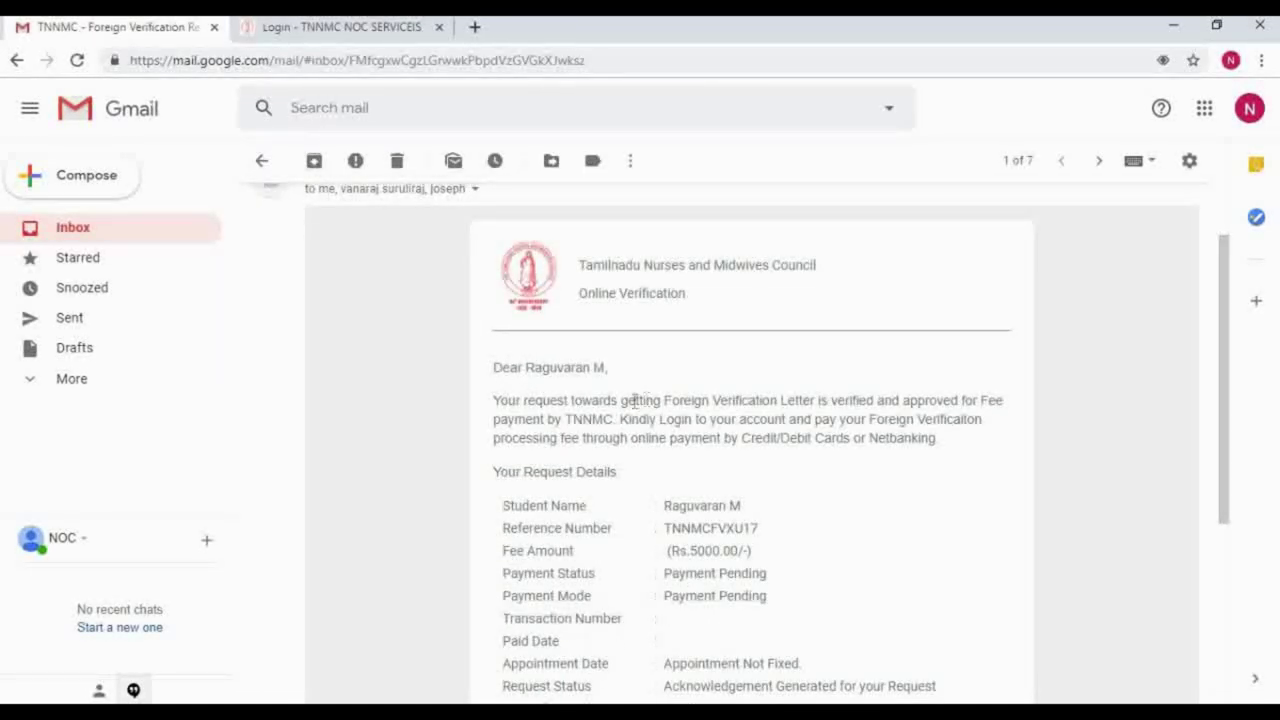
pyautogui.moveTo(556, 418); pyautogui.dragTo(984, 418)
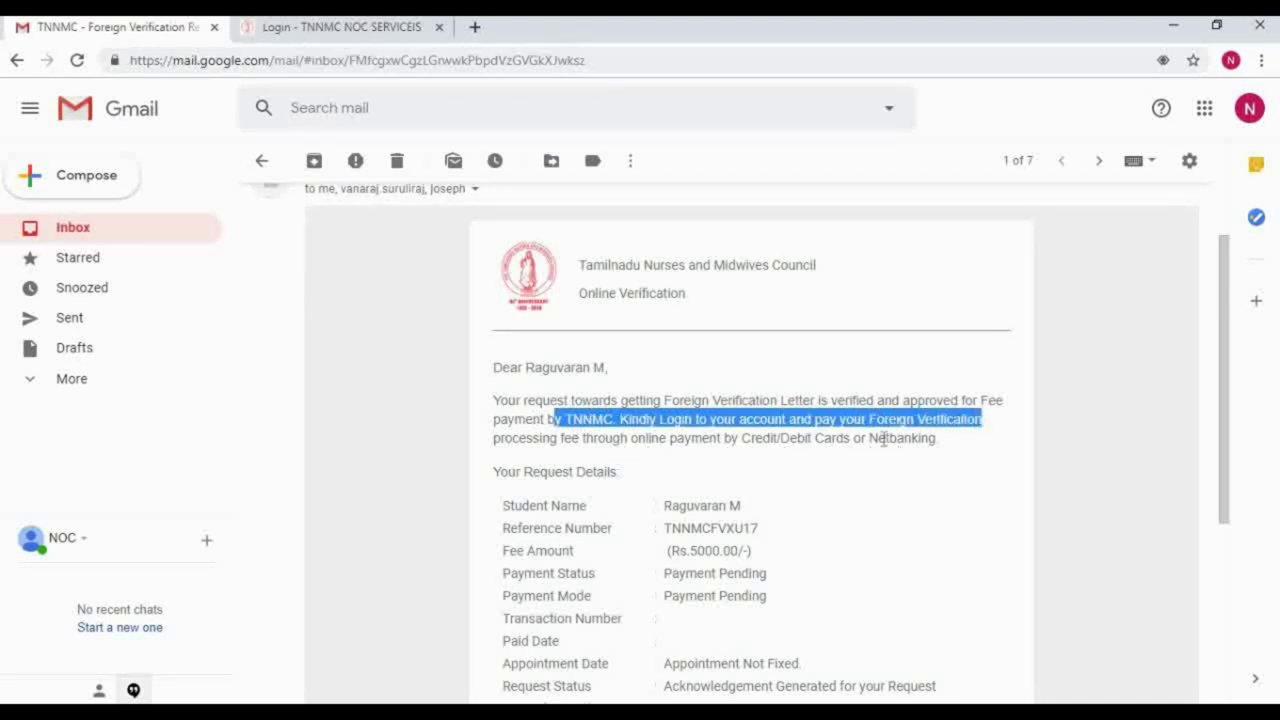
pyautogui.moveTo(672, 440); pyautogui.dragTo(946, 443)
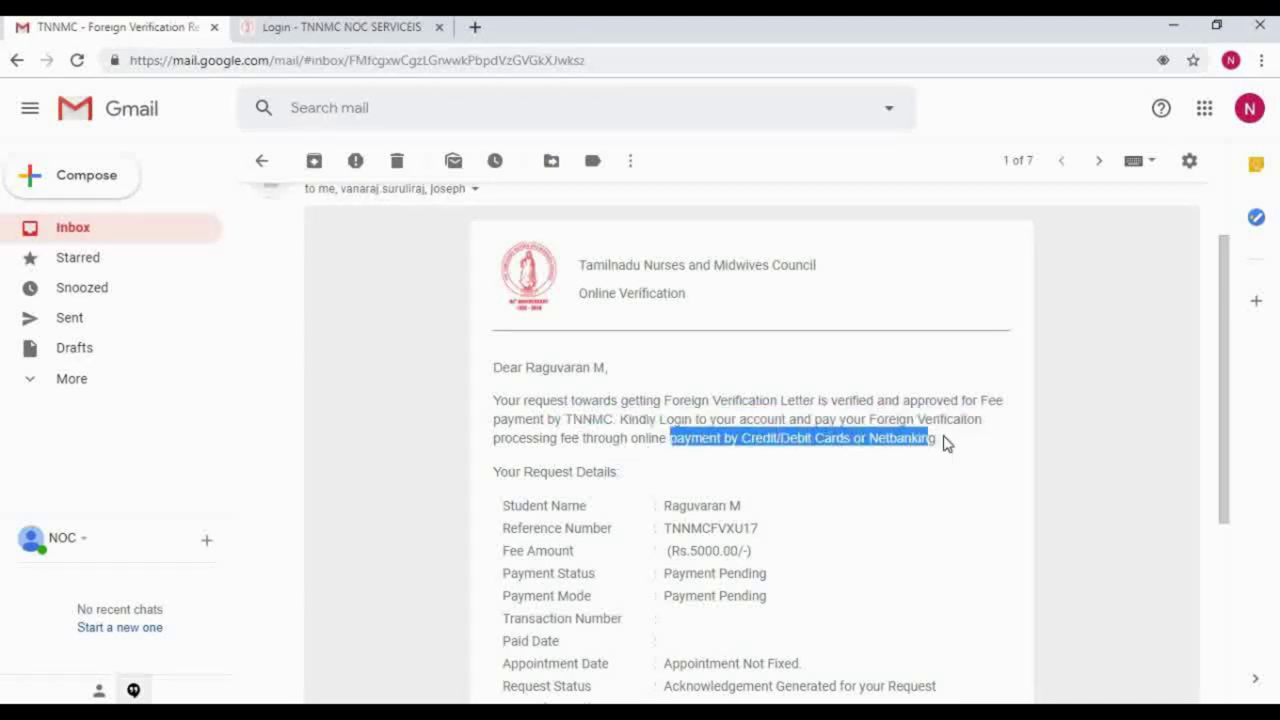
pyautogui.click(838, 482)
# Step: Highlight the Rs.5000.00 fee, appointment-not-fixed and request status lines, then go back to the TNNMC login tab
pyautogui.scroll(-1, 838, 482)
pyautogui.moveTo(660, 458); pyautogui.dragTo(784, 468)
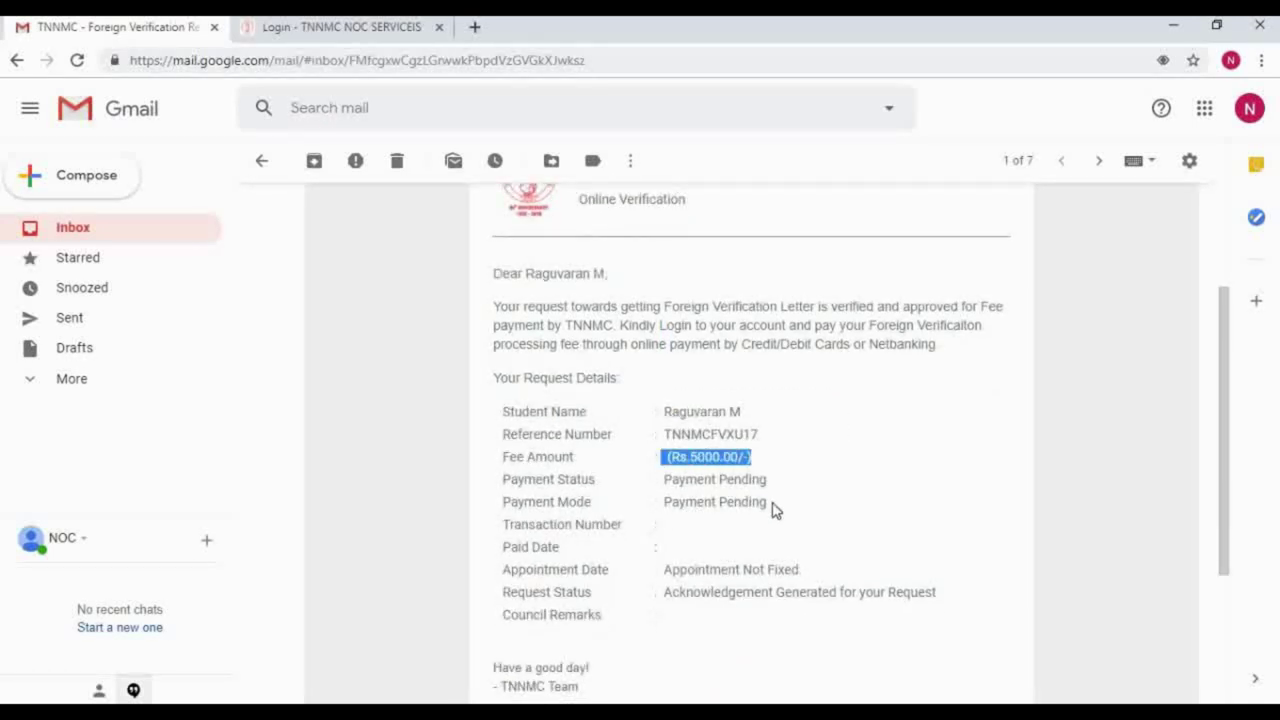
pyautogui.click(774, 510)
pyautogui.scroll(-1, 775, 511)
pyautogui.scroll(-2, 775, 511)
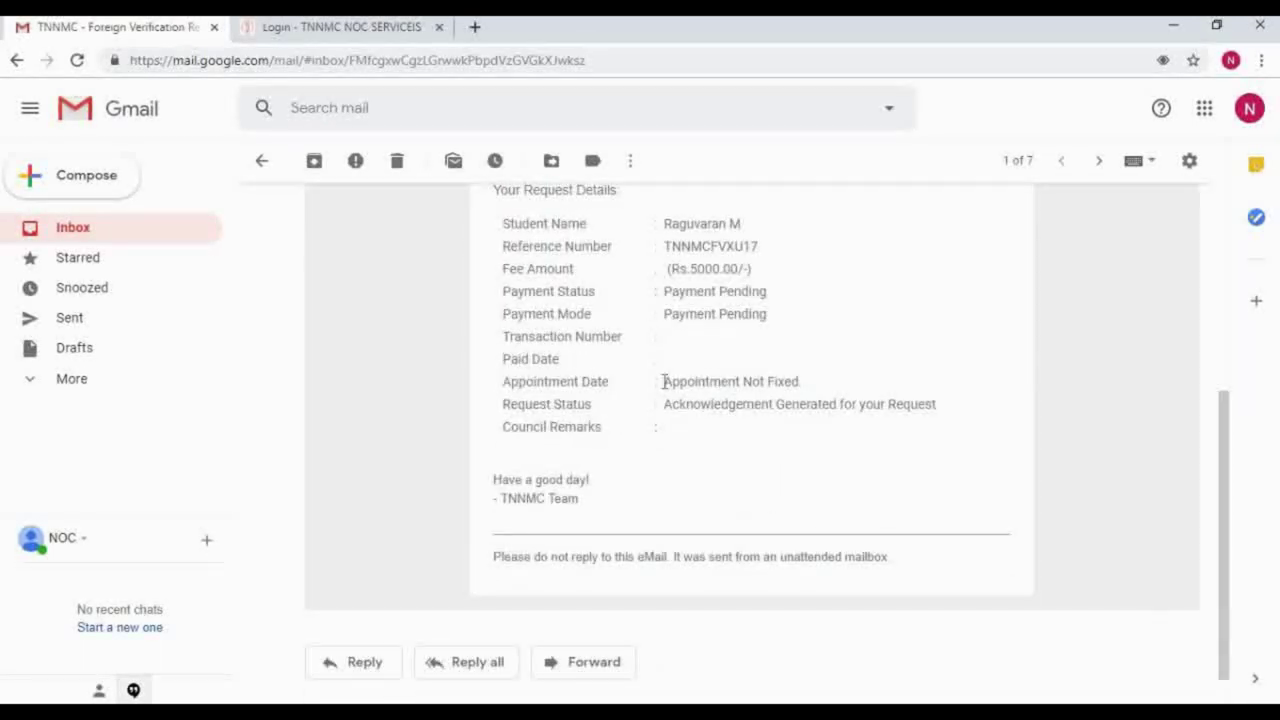
pyautogui.moveTo(663, 381); pyautogui.dragTo(812, 388)
pyautogui.moveTo(664, 404); pyautogui.dragTo(962, 412)
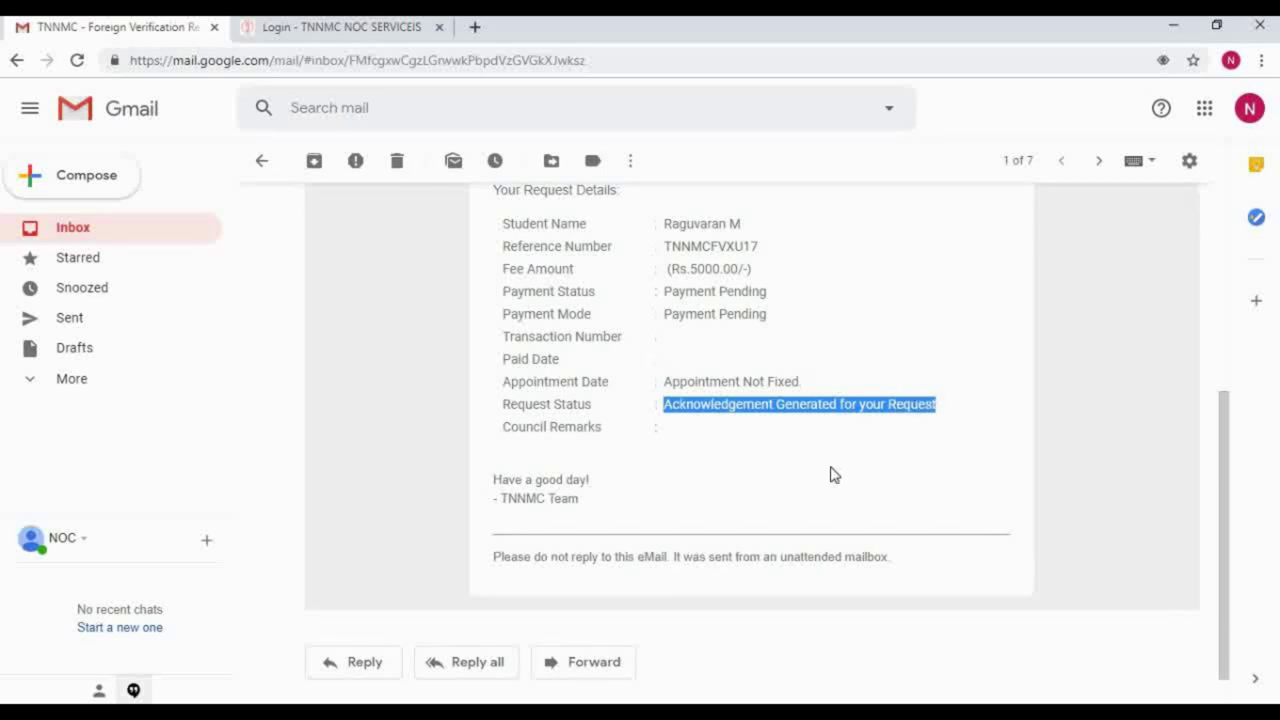
pyautogui.click(714, 424)
pyautogui.scroll(4, 700, 417)
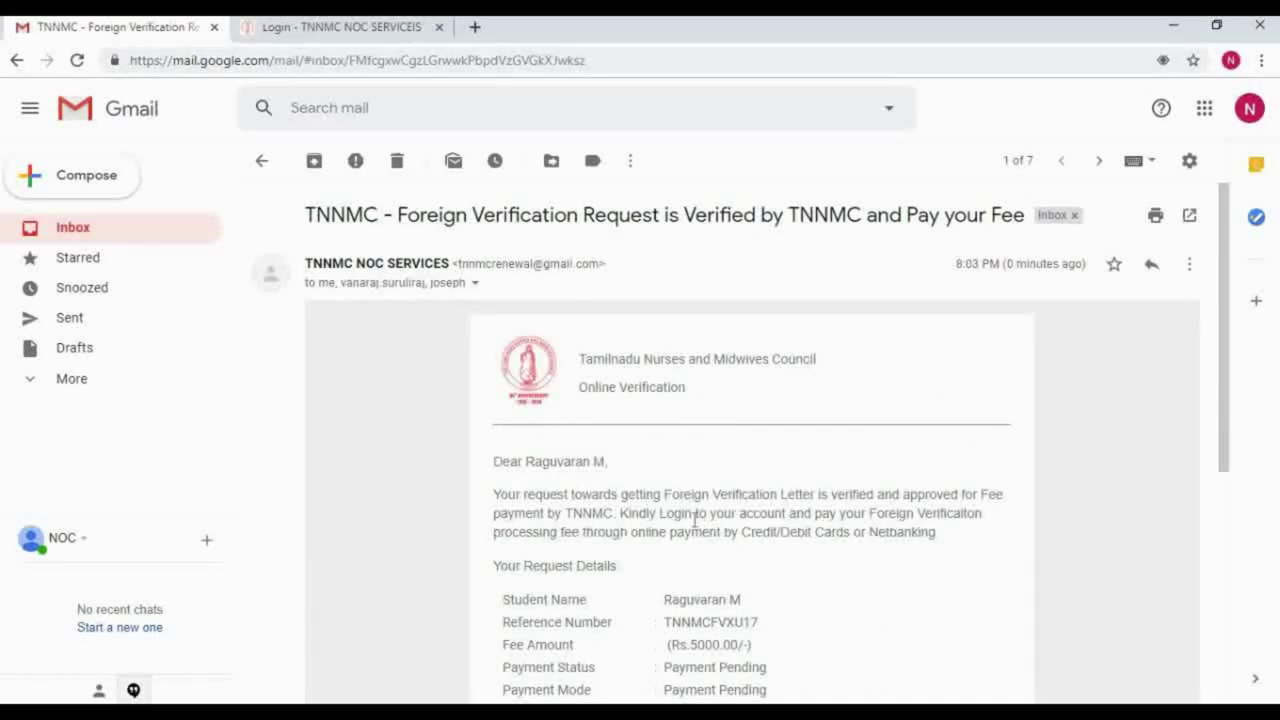
pyautogui.scroll(-1, 695, 520)
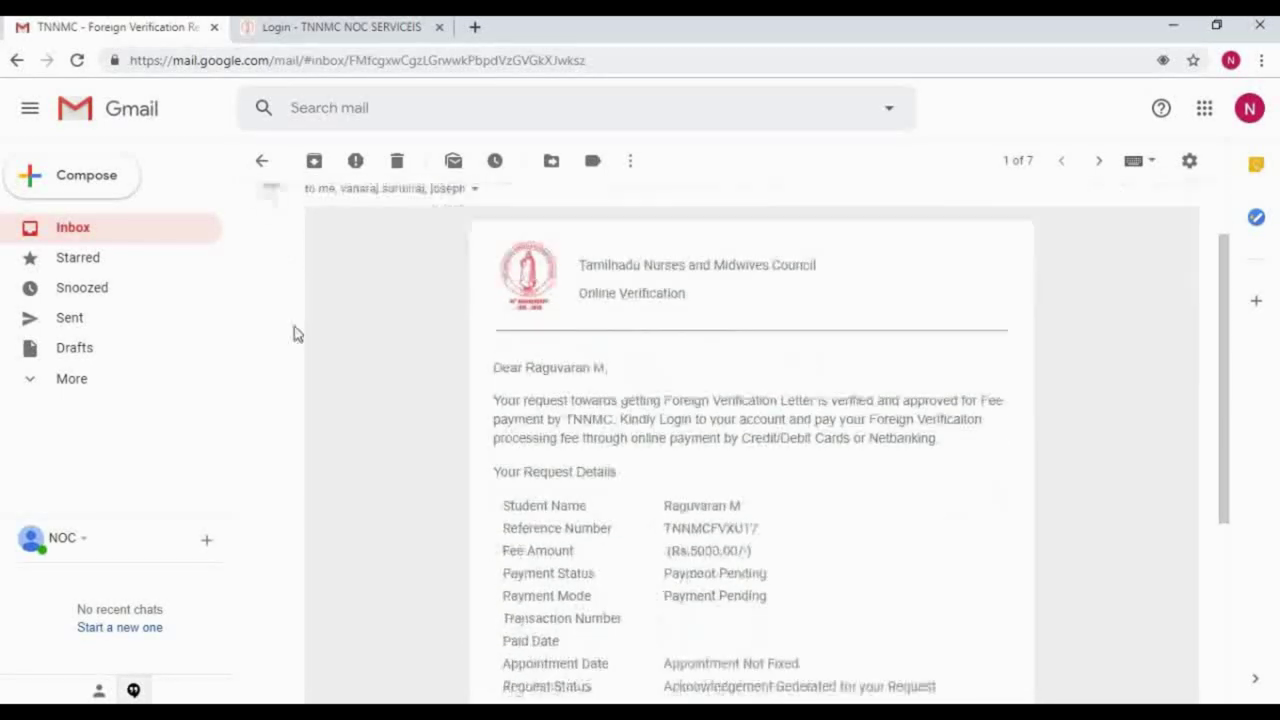
pyautogui.click(332, 30)
# Step: Sign in to TNNMC NOC with the saved account email and its password
pyautogui.click(894, 372)
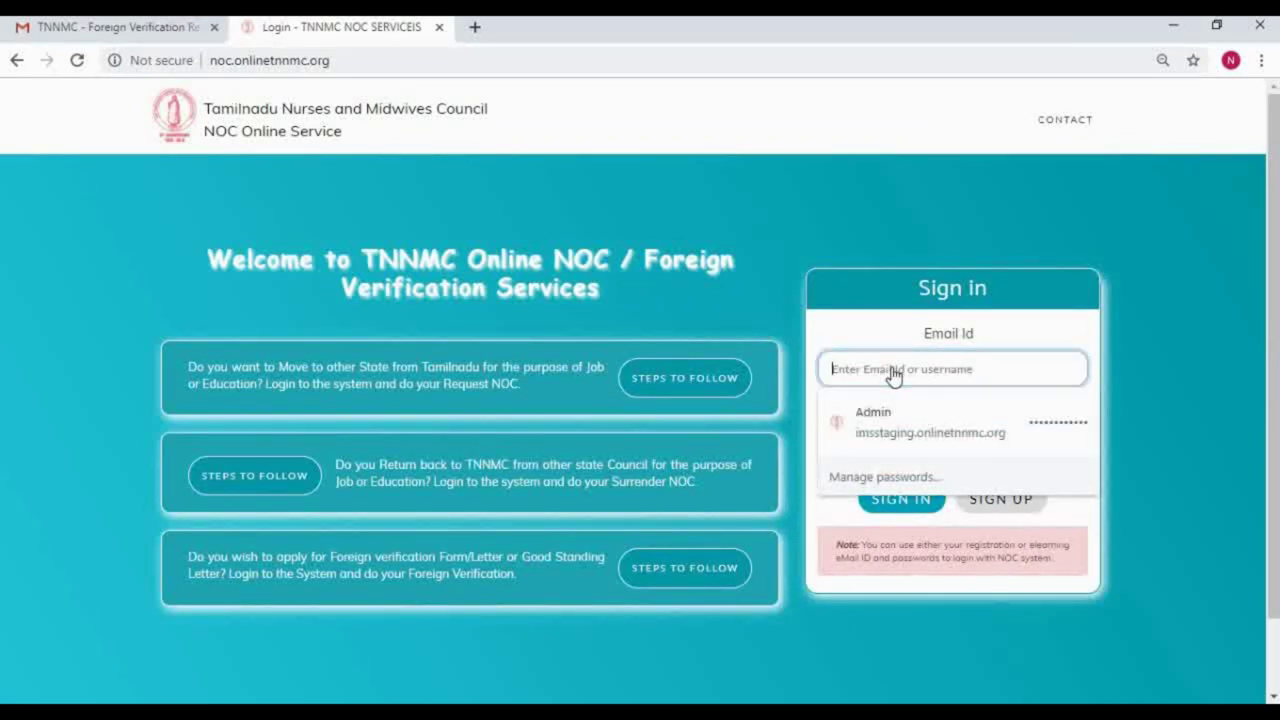
pyautogui.write('noc')
pyautogui.press('Down')
pyautogui.press('Tab')
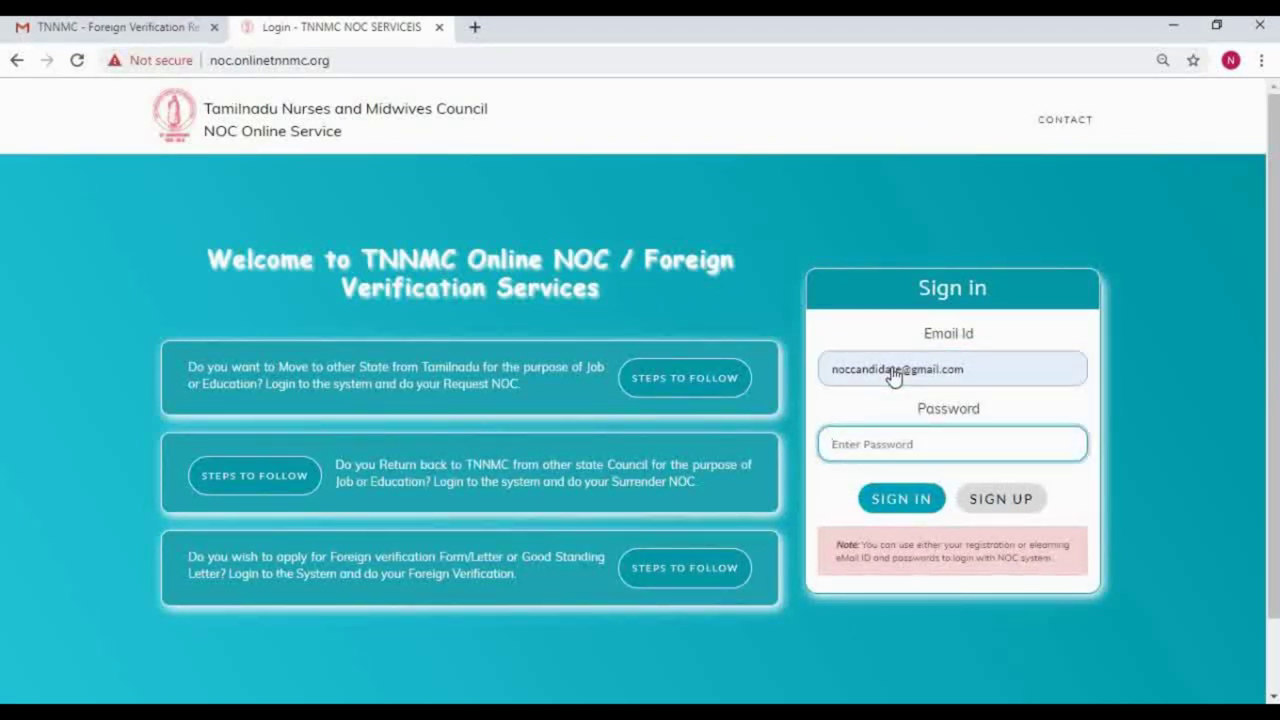
pyautogui.write('••')
pyautogui.click(877, 497)
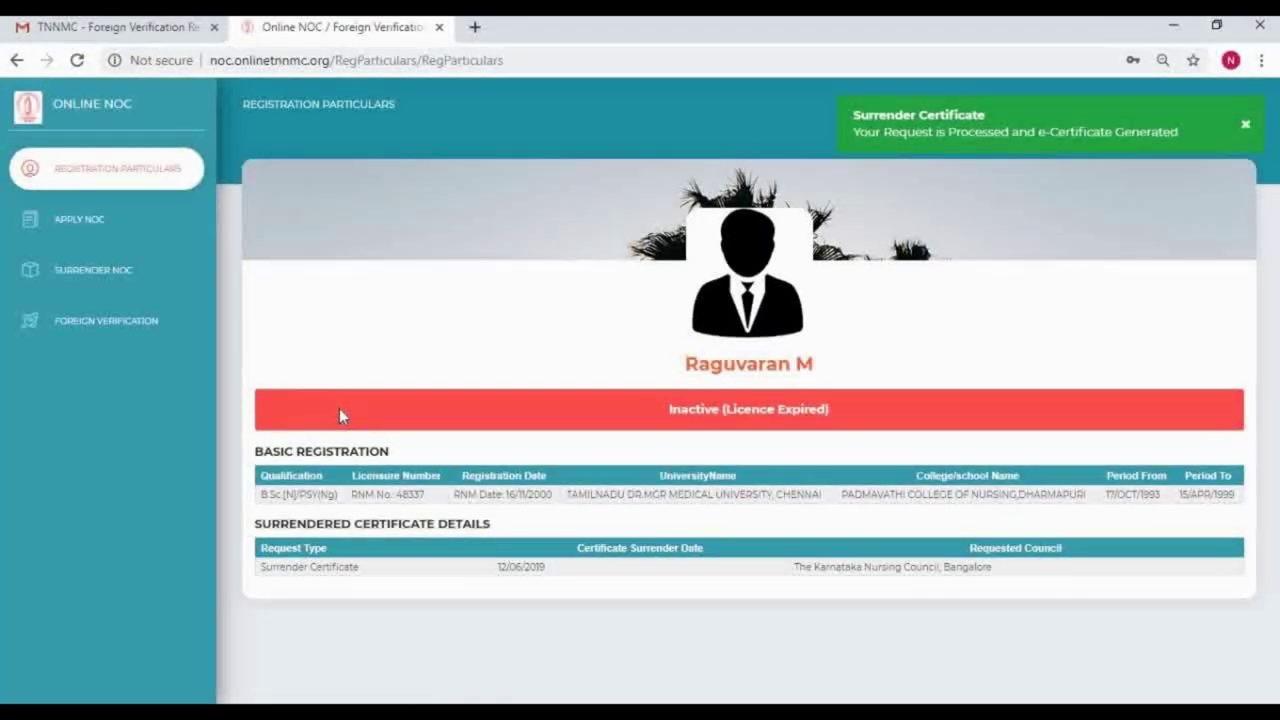
# Step: Open Foreign Verification, note the Admin Approved and Payment Pending statuses, and proceed to the next step
pyautogui.click(100, 333)
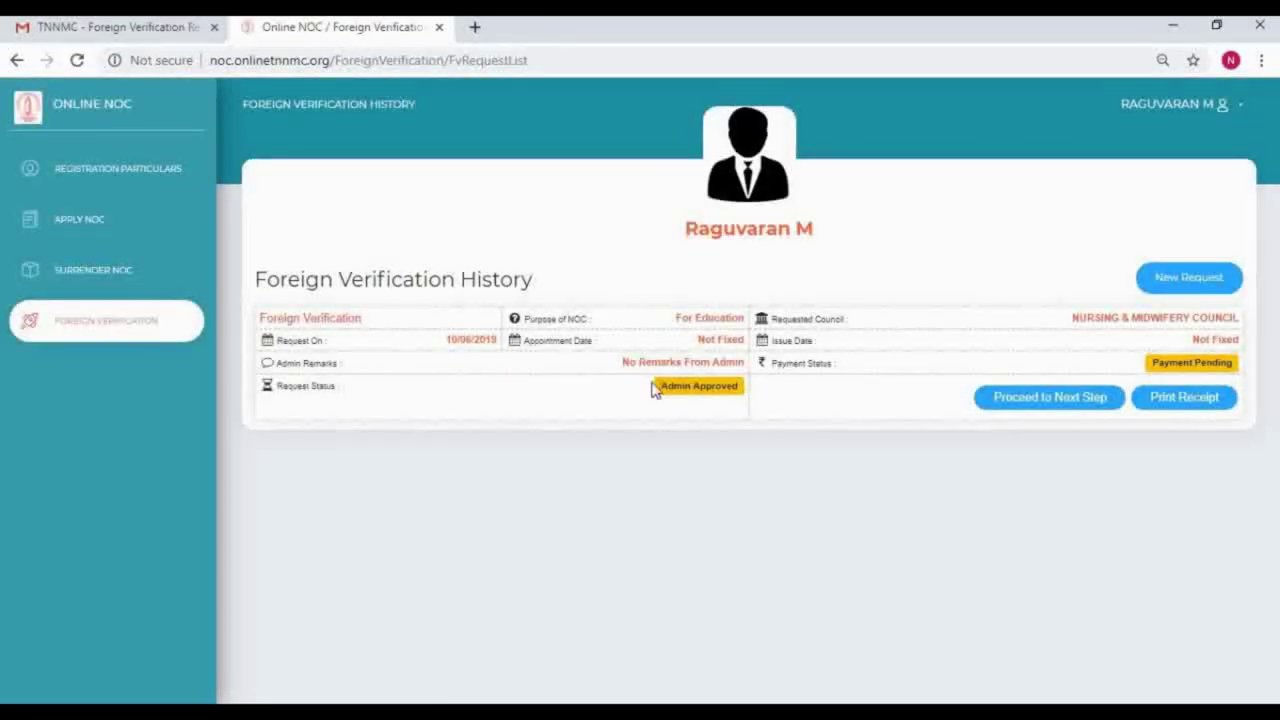
pyautogui.moveTo(660, 386); pyautogui.dragTo(732, 389)
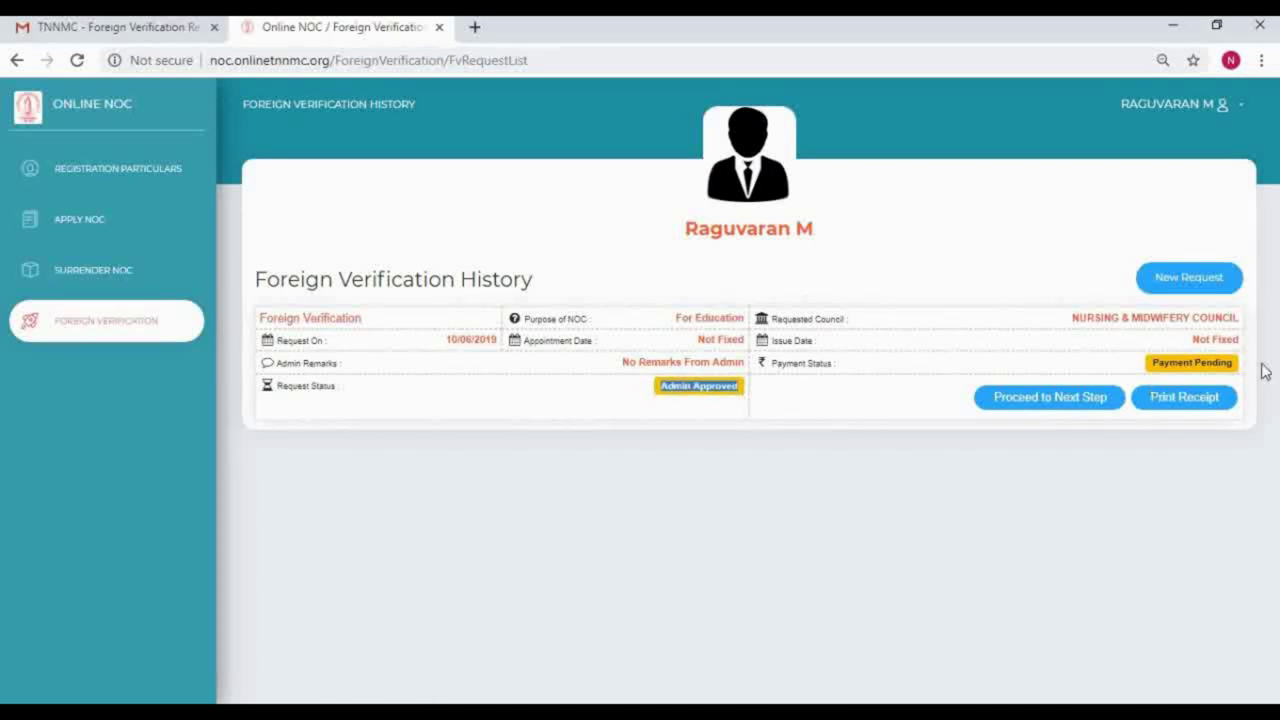
pyautogui.moveTo(1150, 363); pyautogui.dragTo(1233, 367)
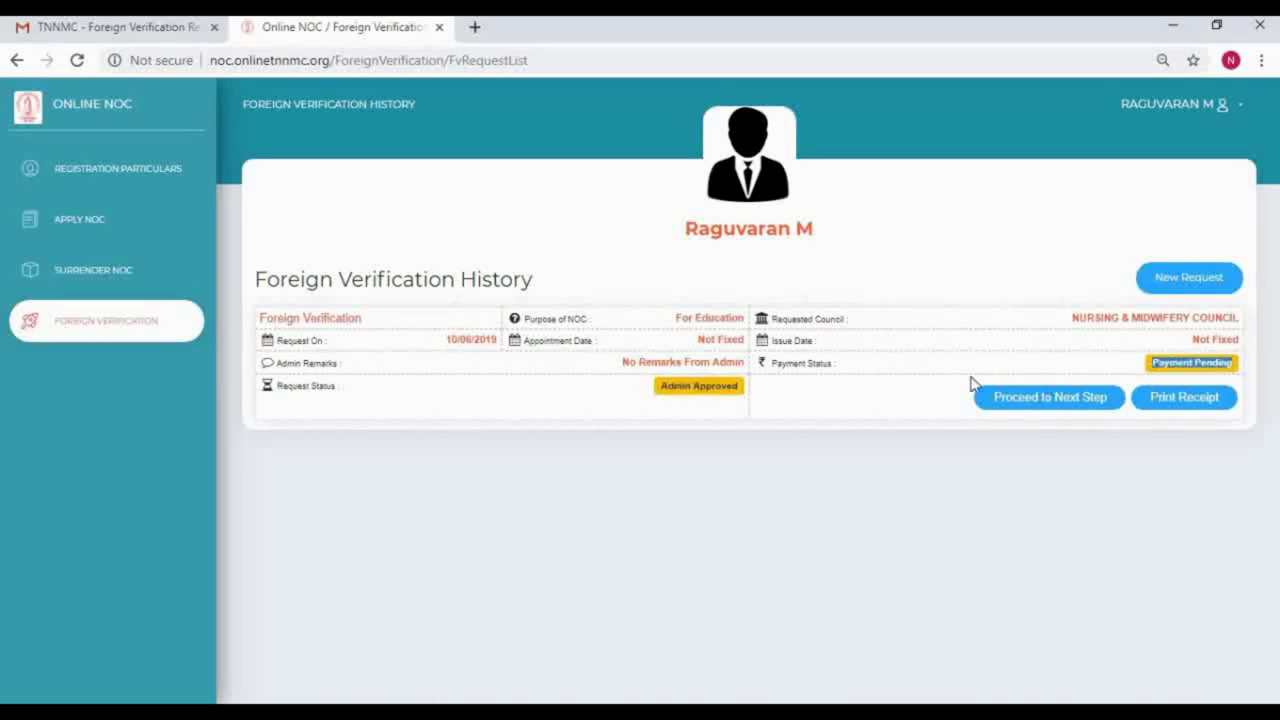
pyautogui.click(1055, 409)
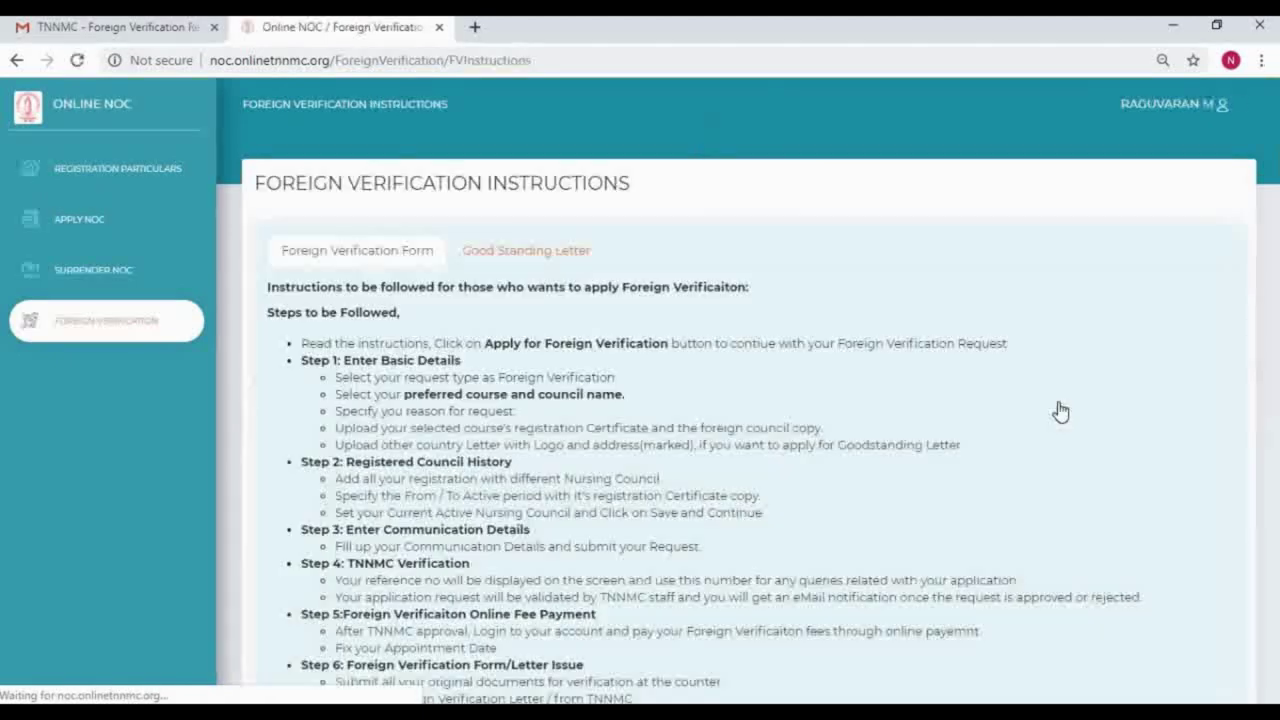
# Step: Start the Foreign Verification application, dismiss the warning and accept the declaration of correct details
pyautogui.scroll(-5, 565, 413)
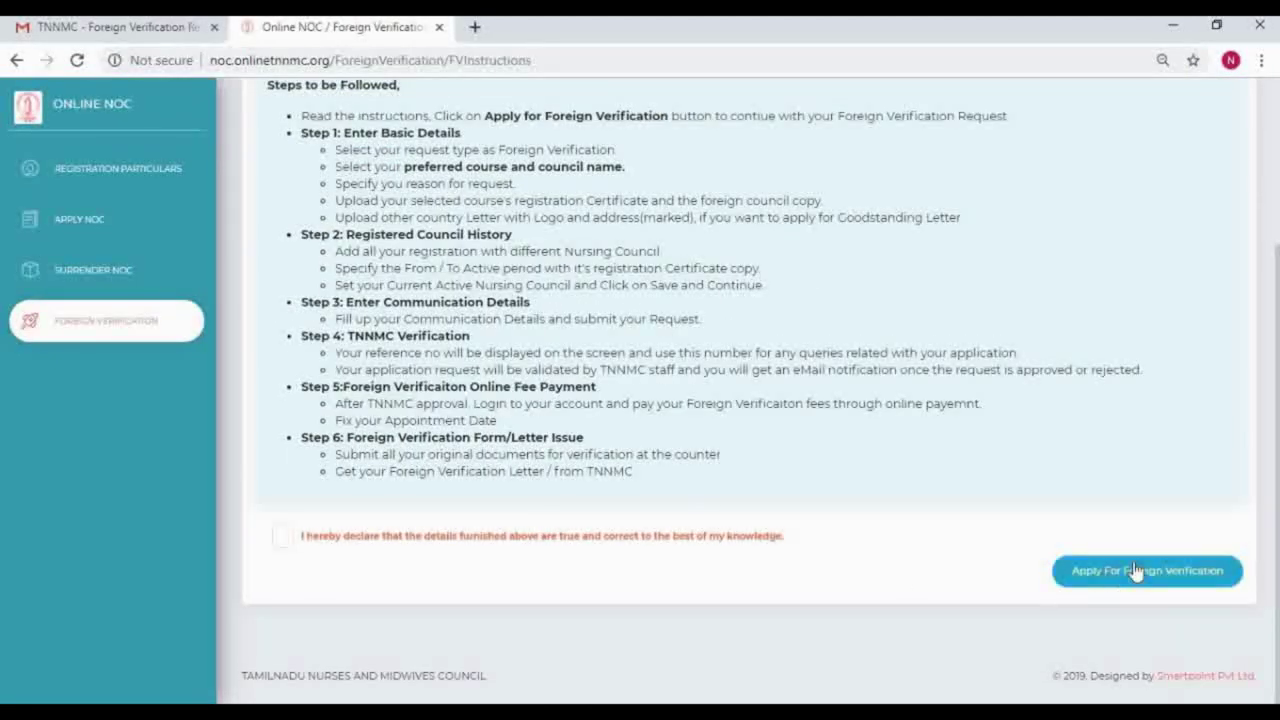
pyautogui.click(1140, 571)
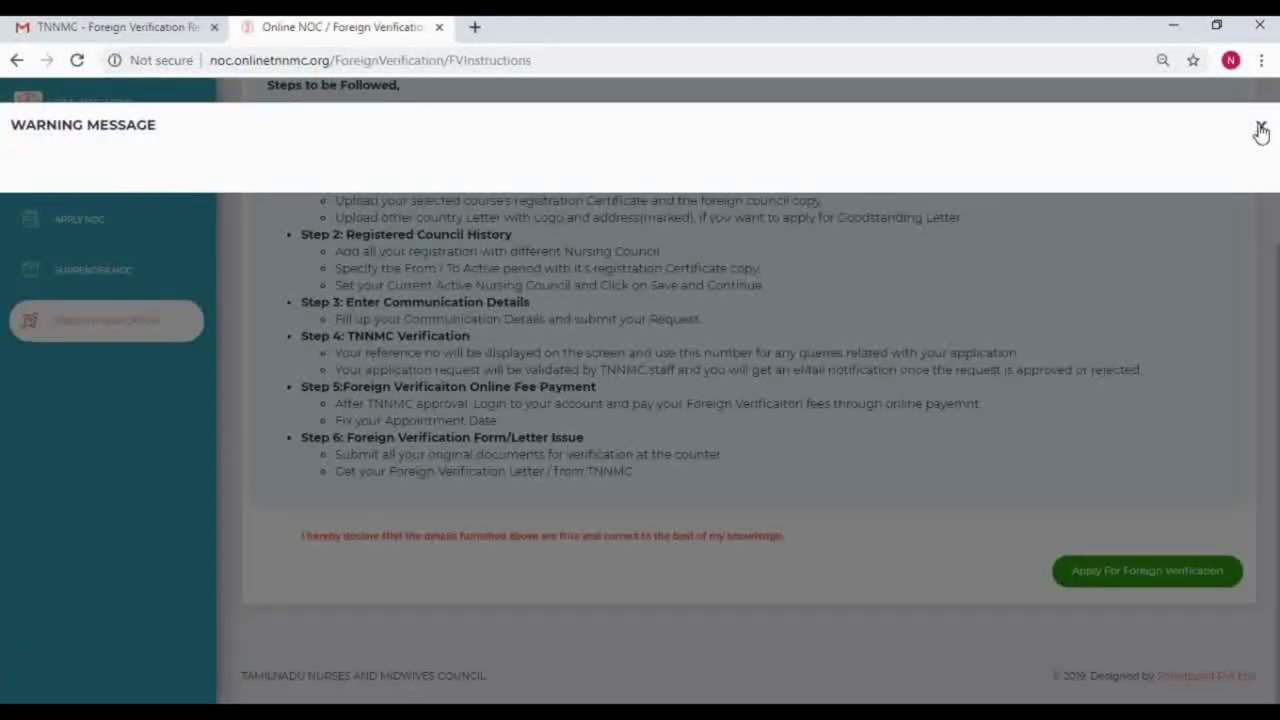
pyautogui.click(1260, 127)
pyautogui.click(284, 537)
pyautogui.click(1168, 579)
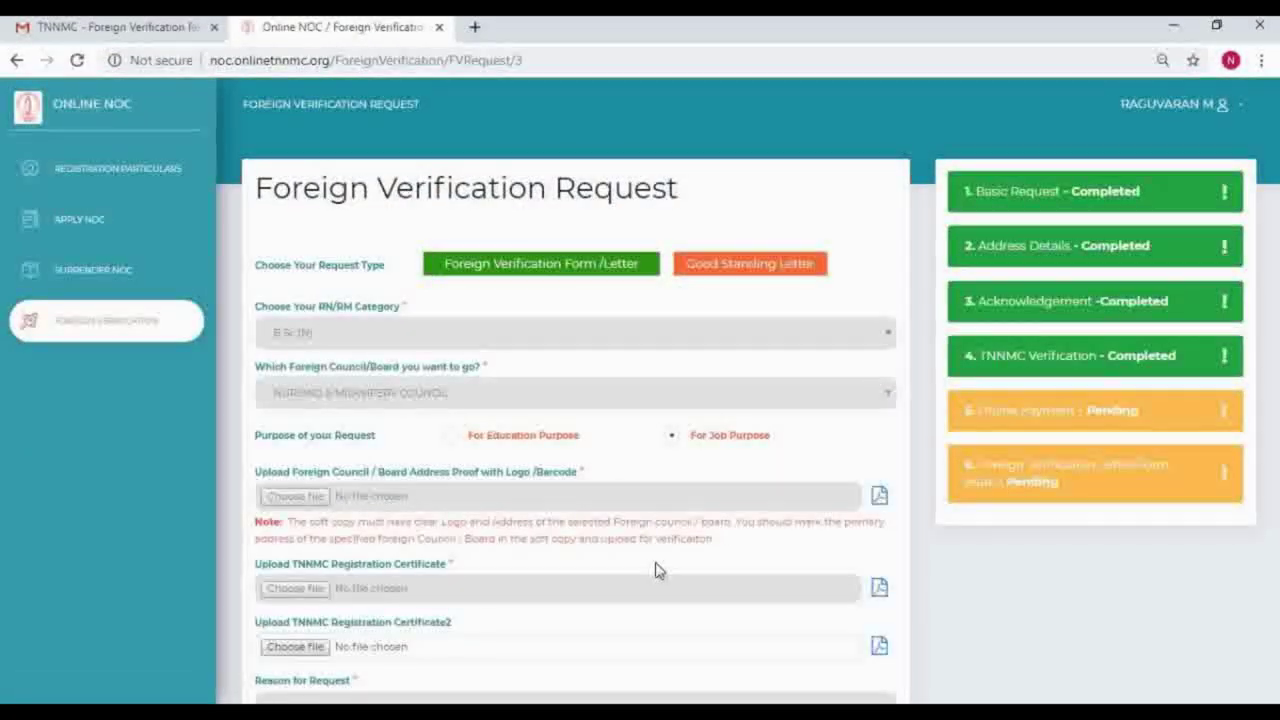
# Step: Page past the basic details, council history and address pages, then continue to online fee payment
pyautogui.scroll(-1, 654, 565)
pyautogui.scroll(-1, 654, 562)
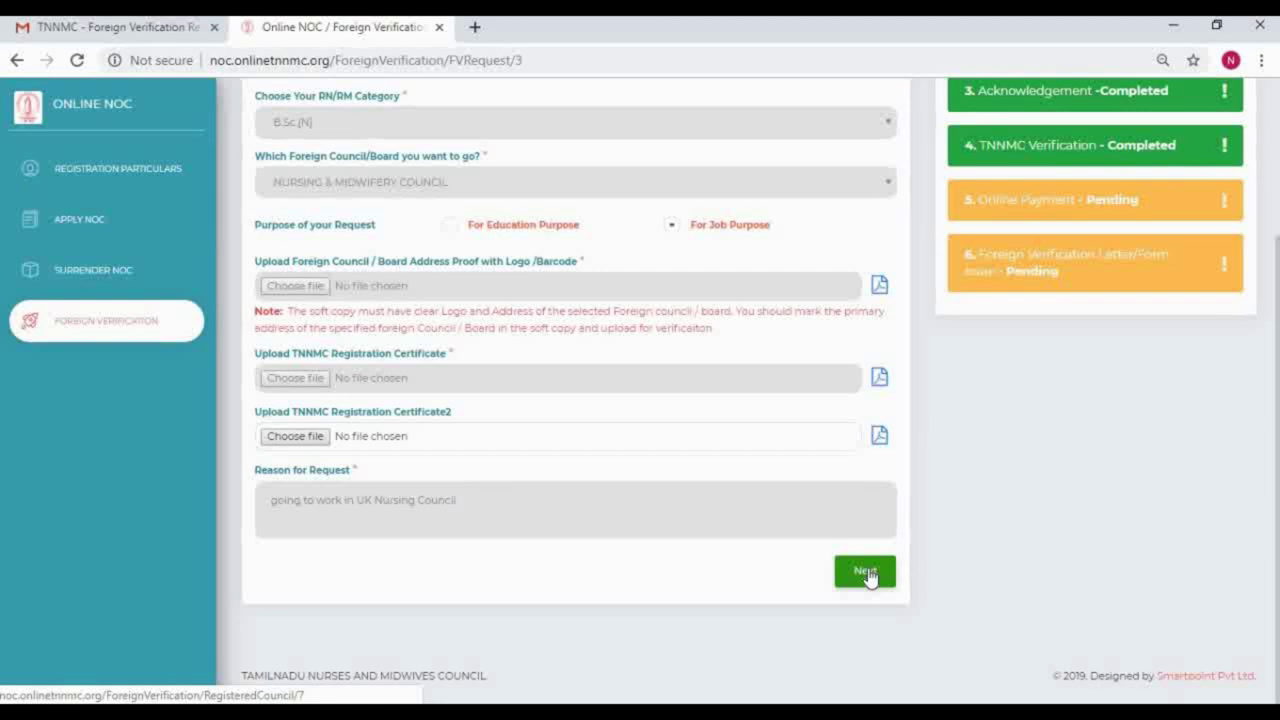
pyautogui.click(866, 573)
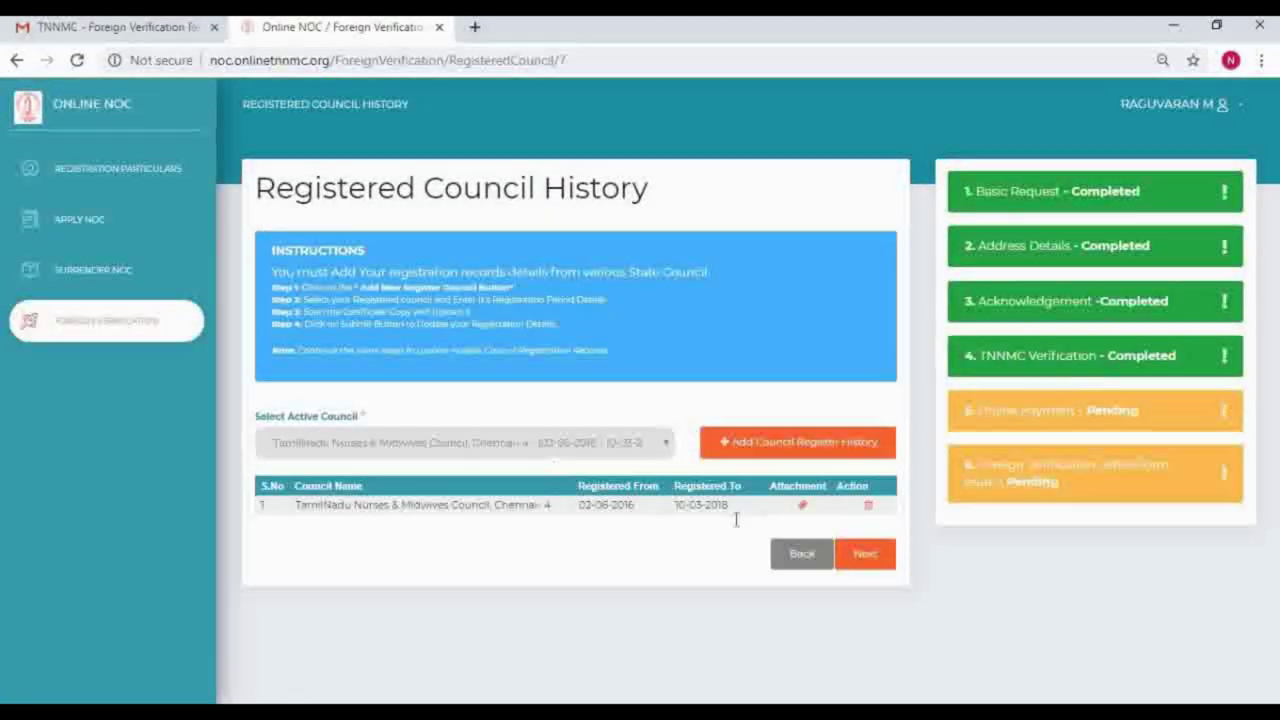
pyautogui.click(866, 558)
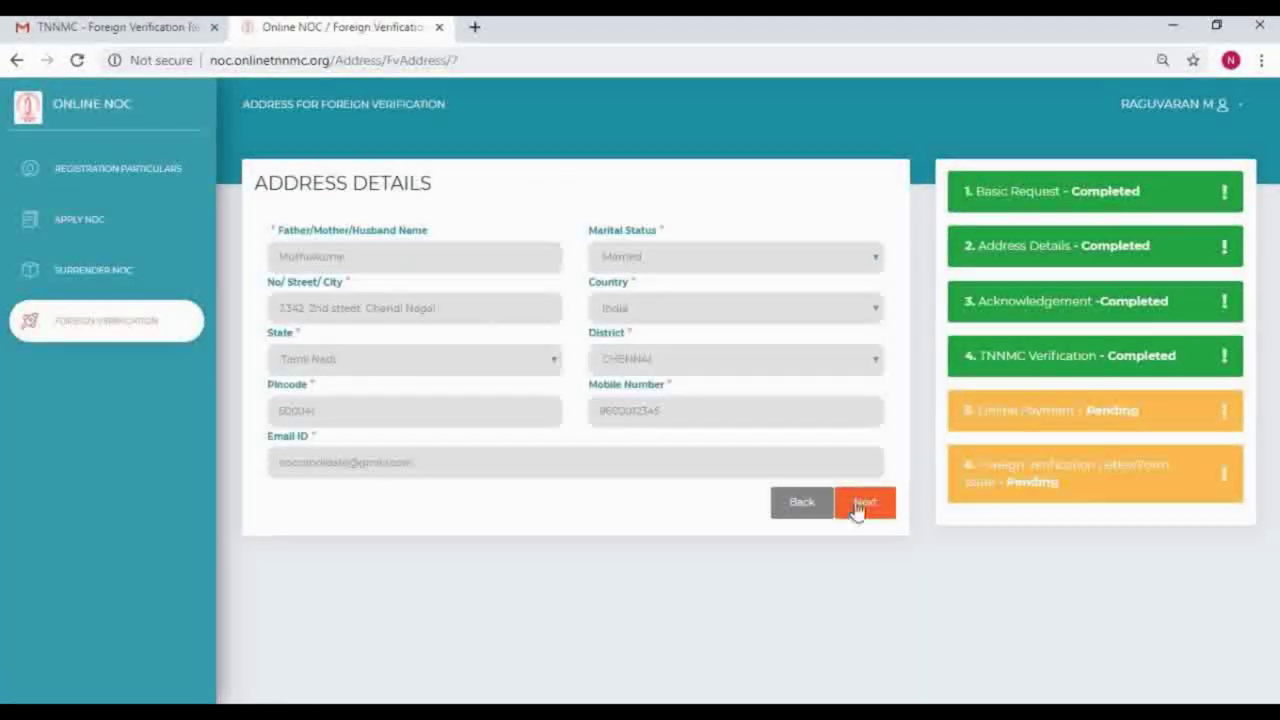
pyautogui.click(862, 507)
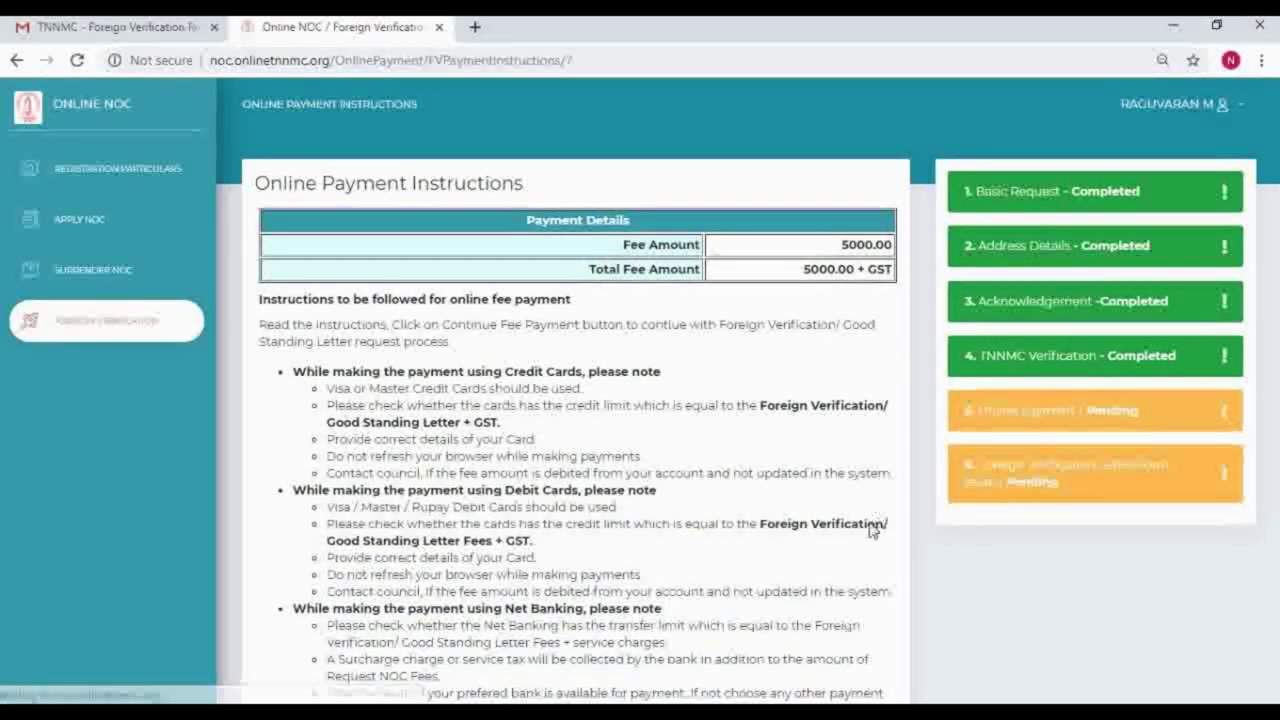
pyautogui.scroll(-3, 756, 583)
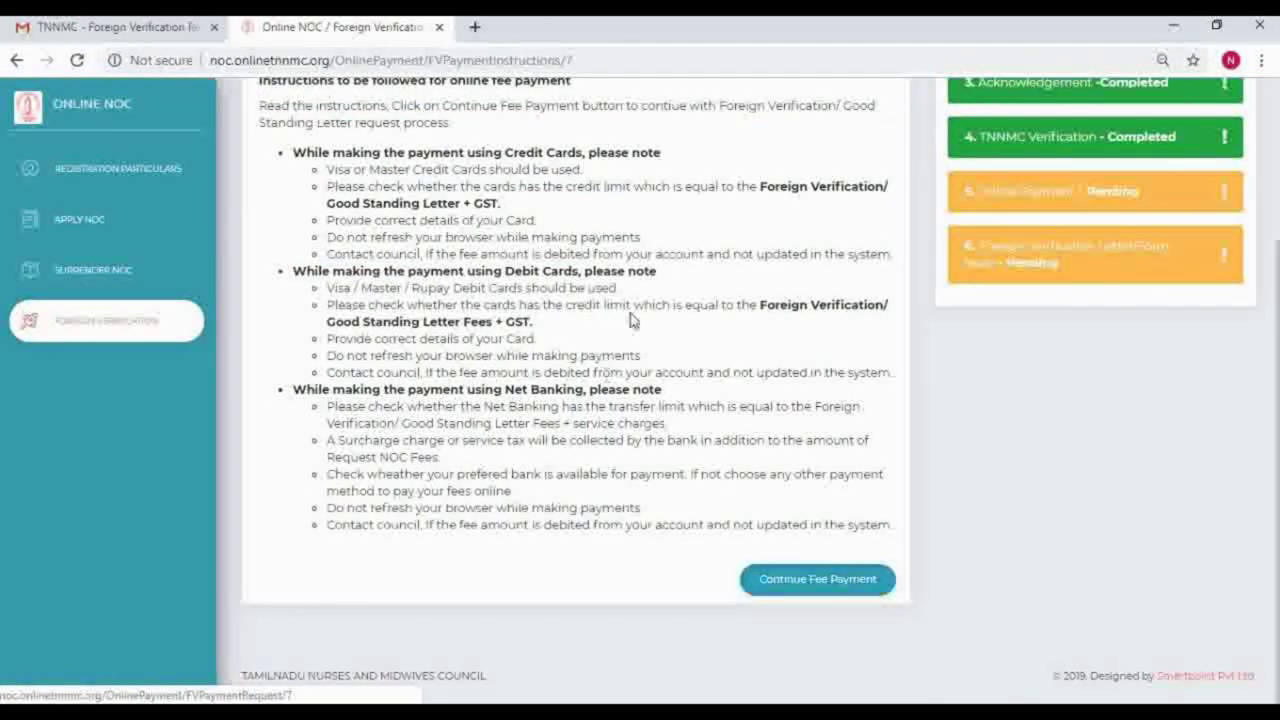
pyautogui.scroll(5, 700, 272)
pyautogui.scroll(-5, 760, 275)
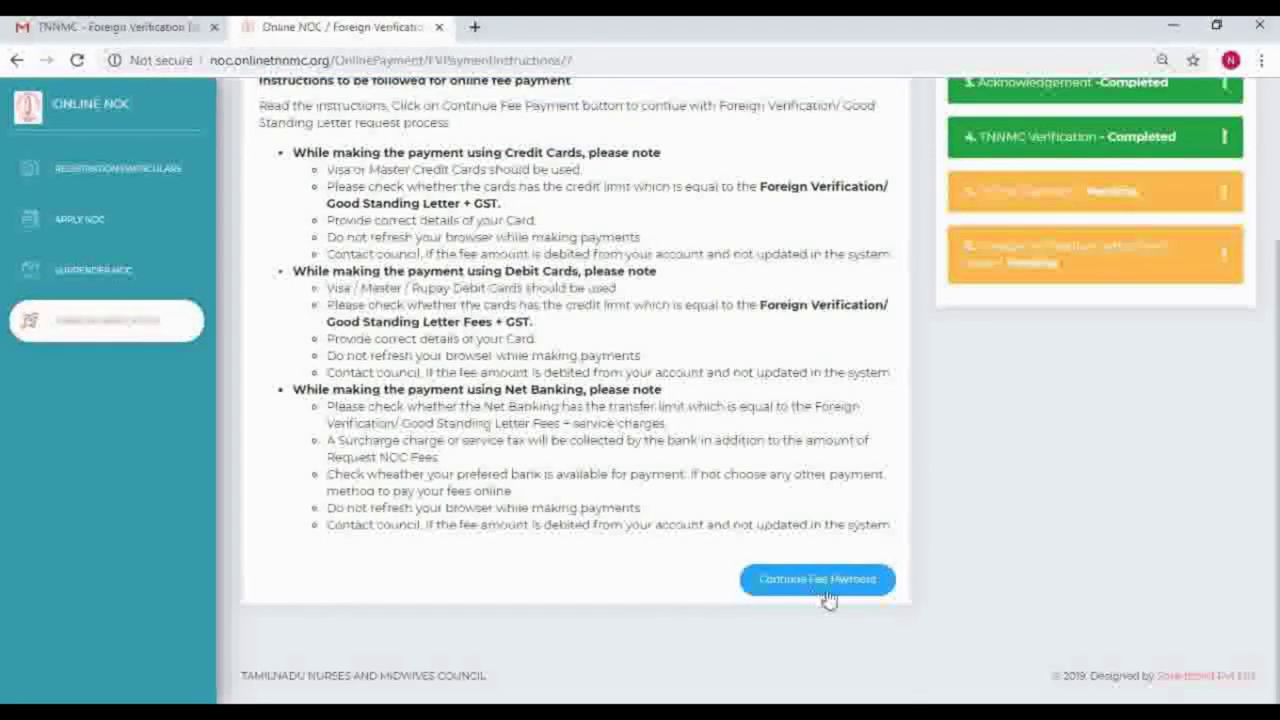
pyautogui.click(843, 590)
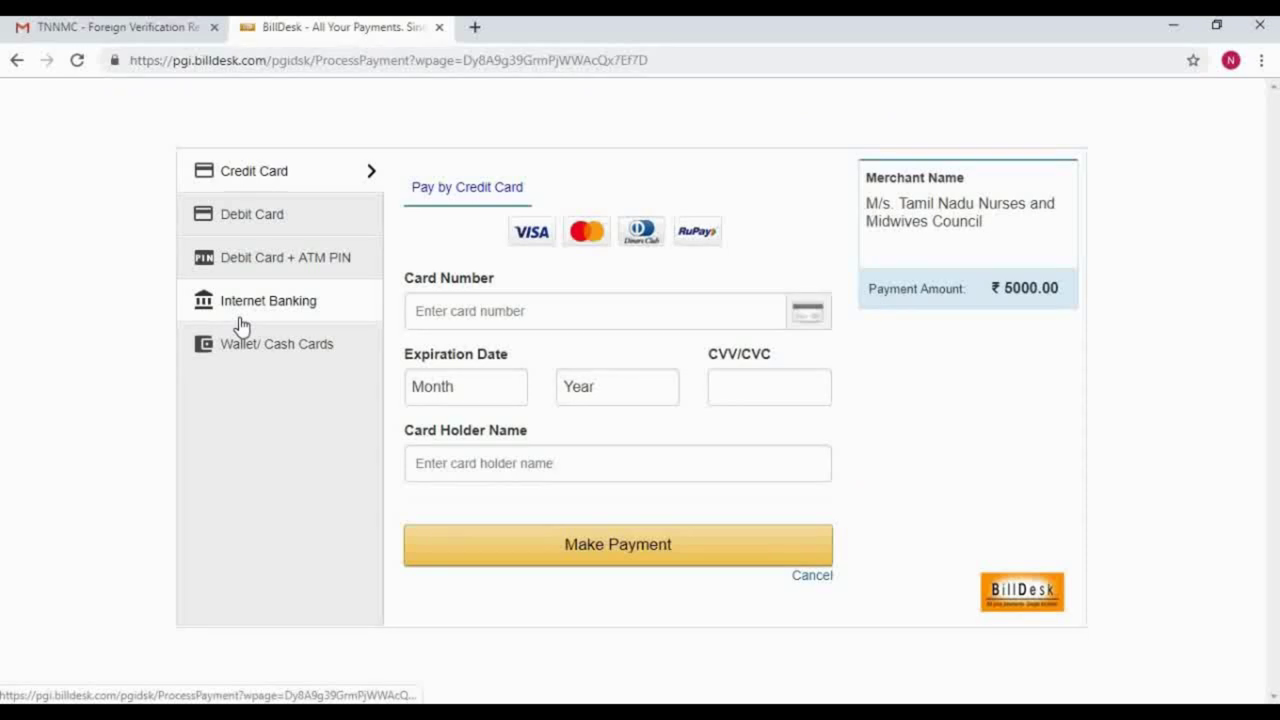
# Step: Pay the ₹5000 fee through BillDesk Internet Banking using HDFC Bank
pyautogui.click(298, 310)
pyautogui.click(569, 272)
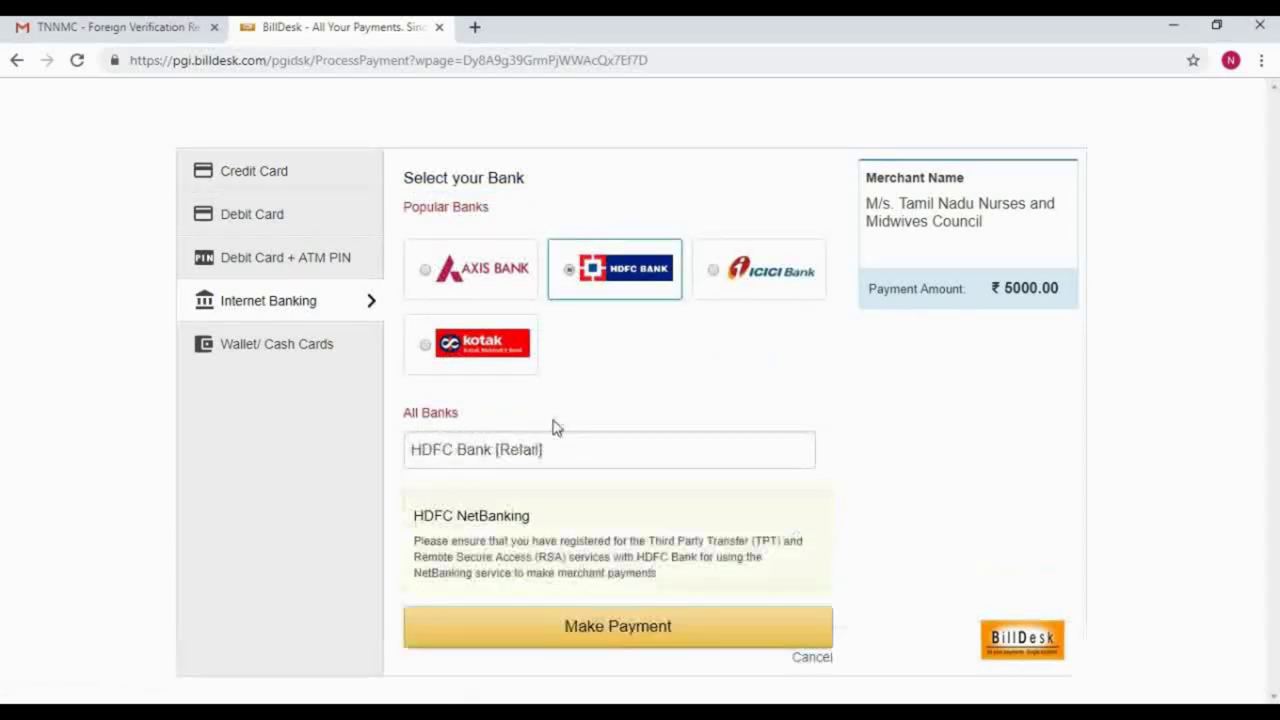
pyautogui.click(606, 636)
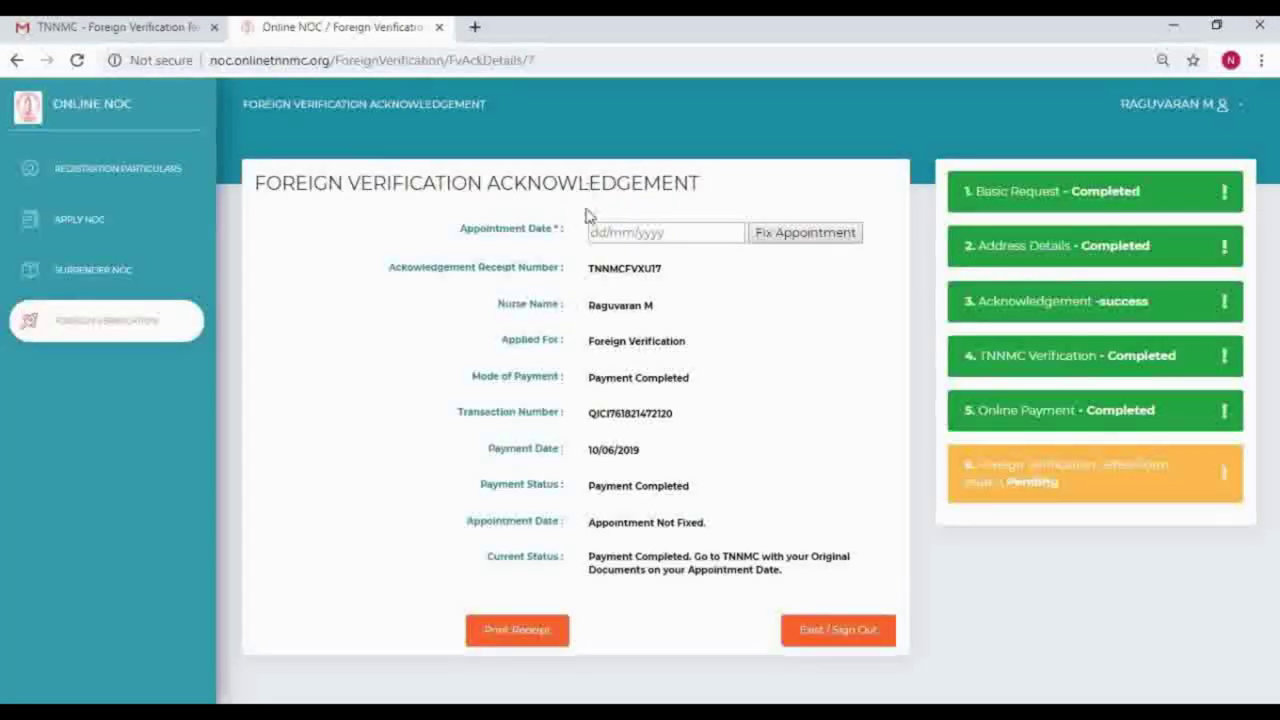
# Step: Choose 18/06/2019 as the appointment date and fix the appointment, confirming the success message
pyautogui.click(820, 238)
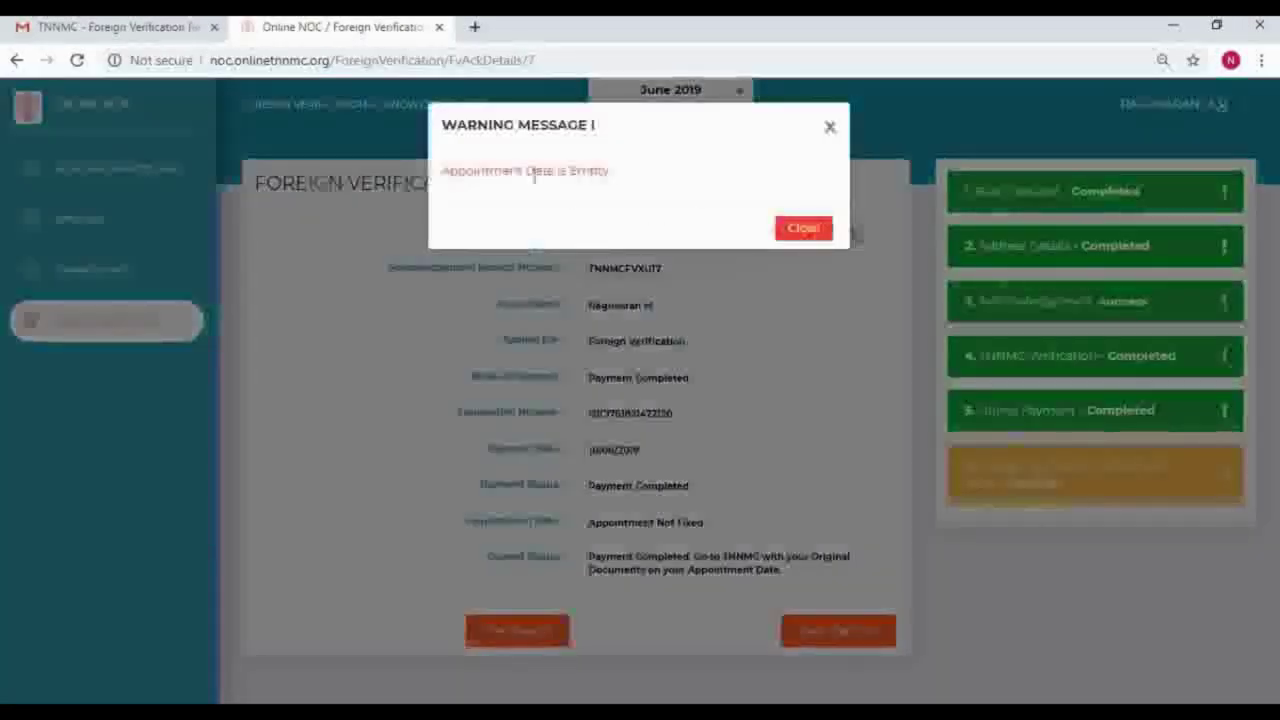
pyautogui.click(805, 229)
pyautogui.click(640, 232)
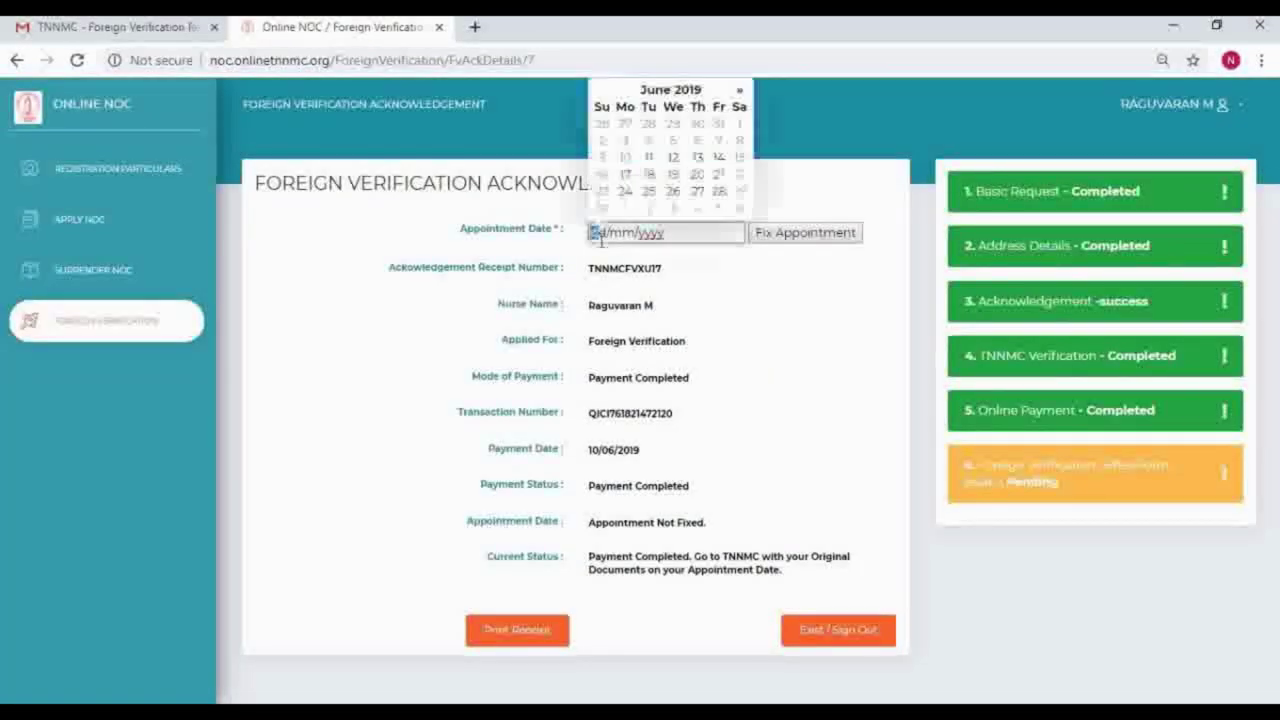
pyautogui.click(648, 175)
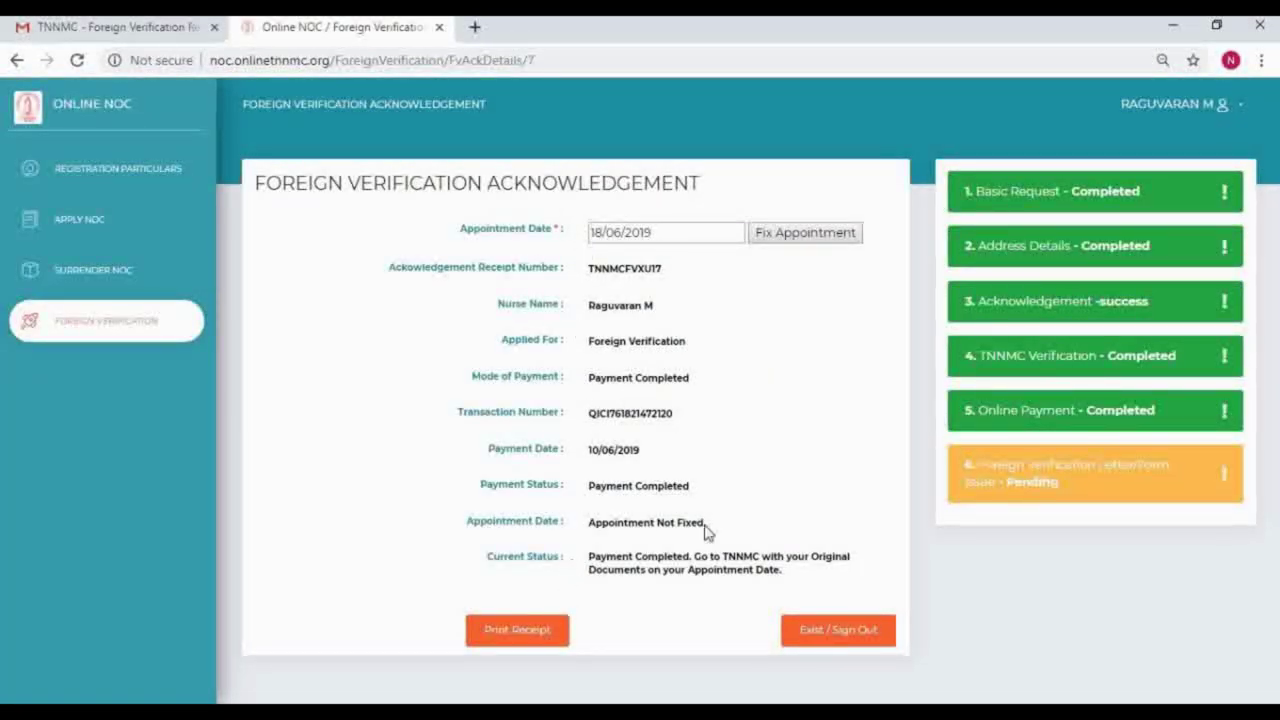
pyautogui.click(821, 239)
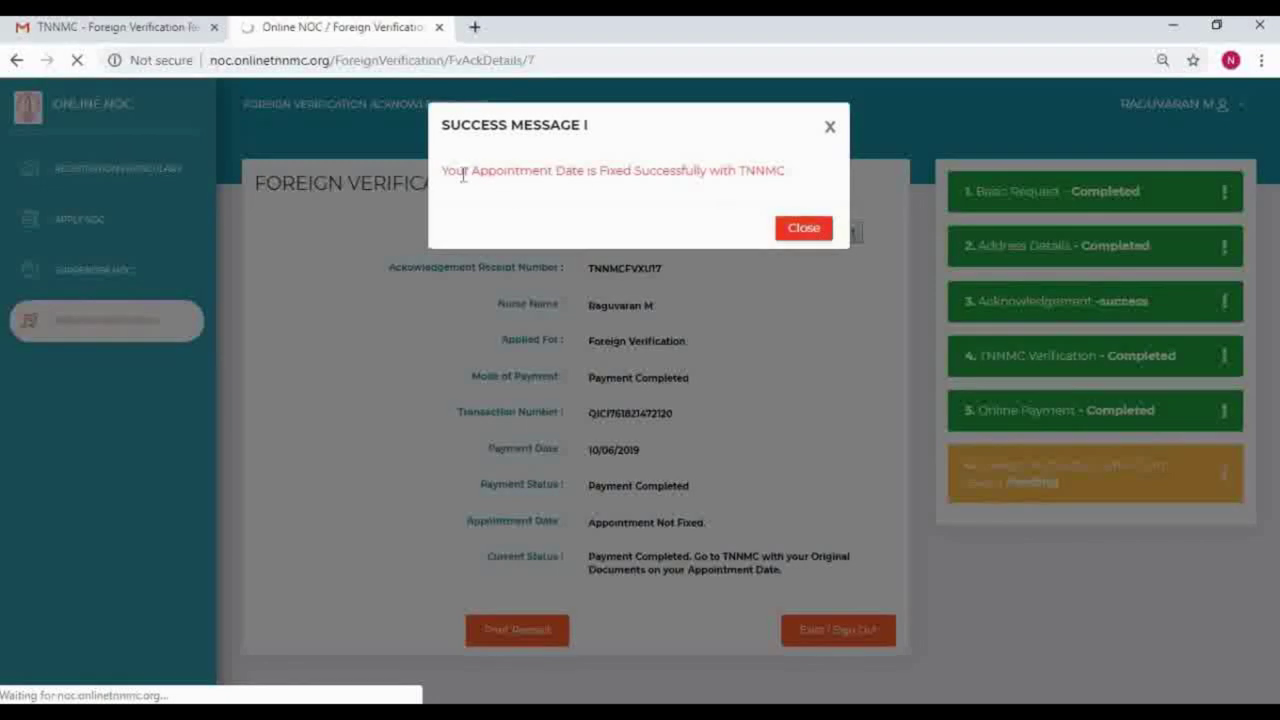
pyautogui.moveTo(454, 171); pyautogui.dragTo(773, 133)
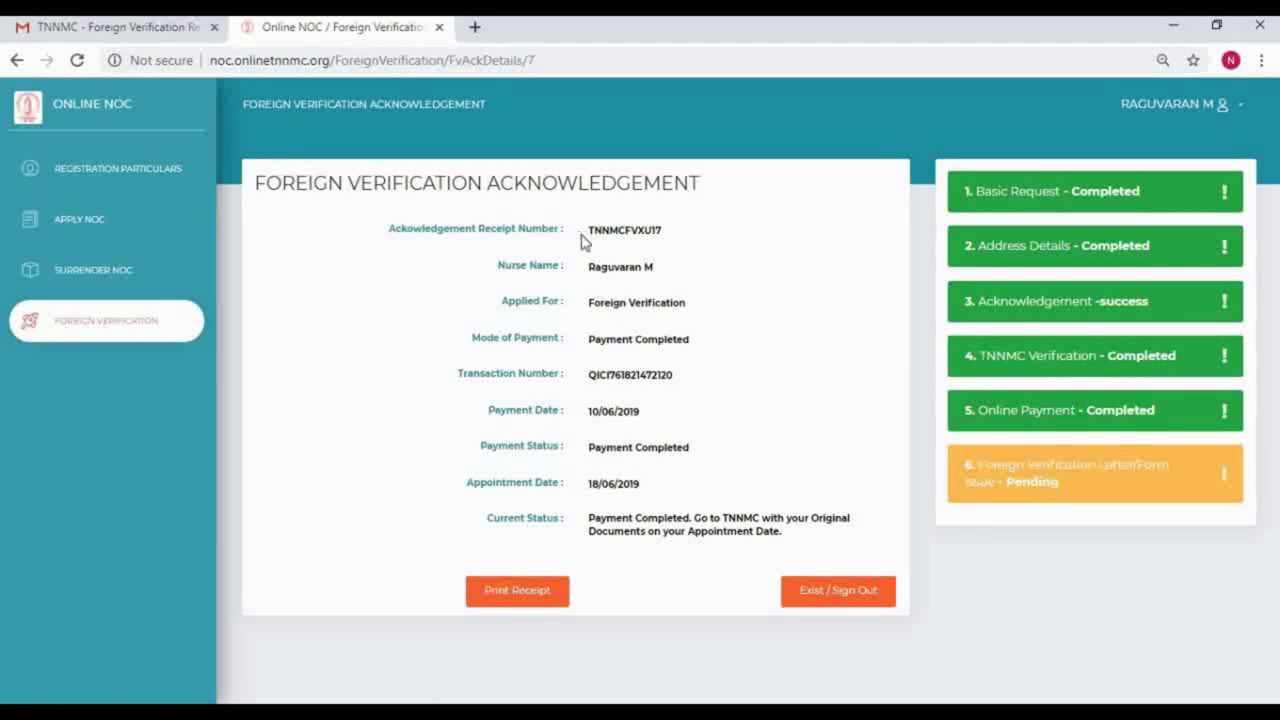
# Step: Review the acknowledgement's transaction number, Payment Completed status and 18/06/2019 appointment date
pyautogui.moveTo(594, 376); pyautogui.dragTo(680, 382)
pyautogui.moveTo(592, 449); pyautogui.dragTo(705, 449)
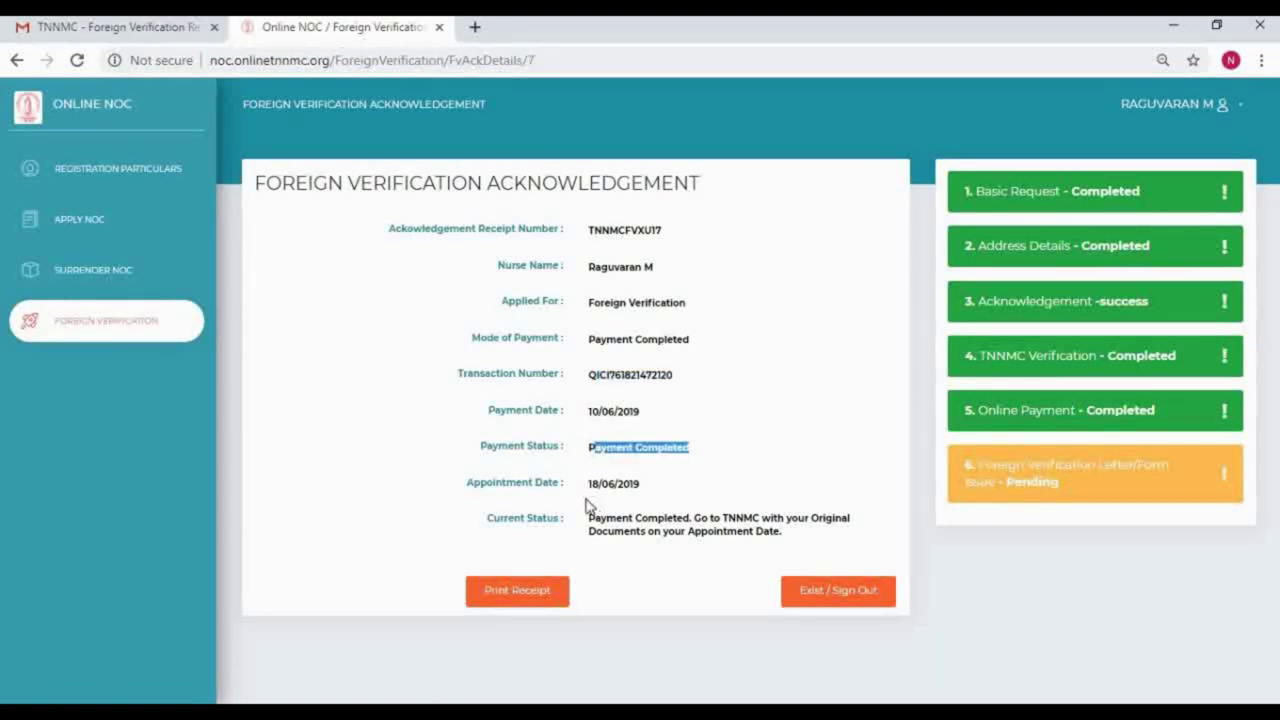
pyautogui.moveTo(587, 484); pyautogui.dragTo(652, 487)
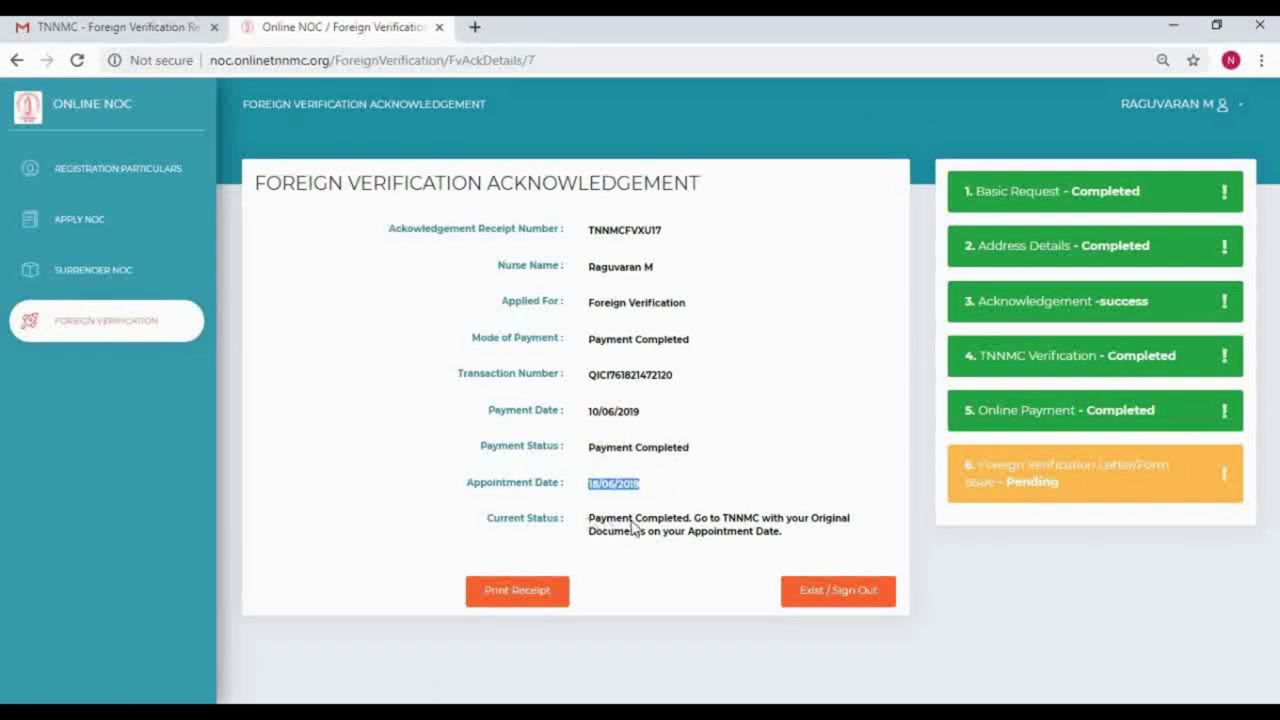
pyautogui.moveTo(589, 519); pyautogui.dragTo(786, 537)
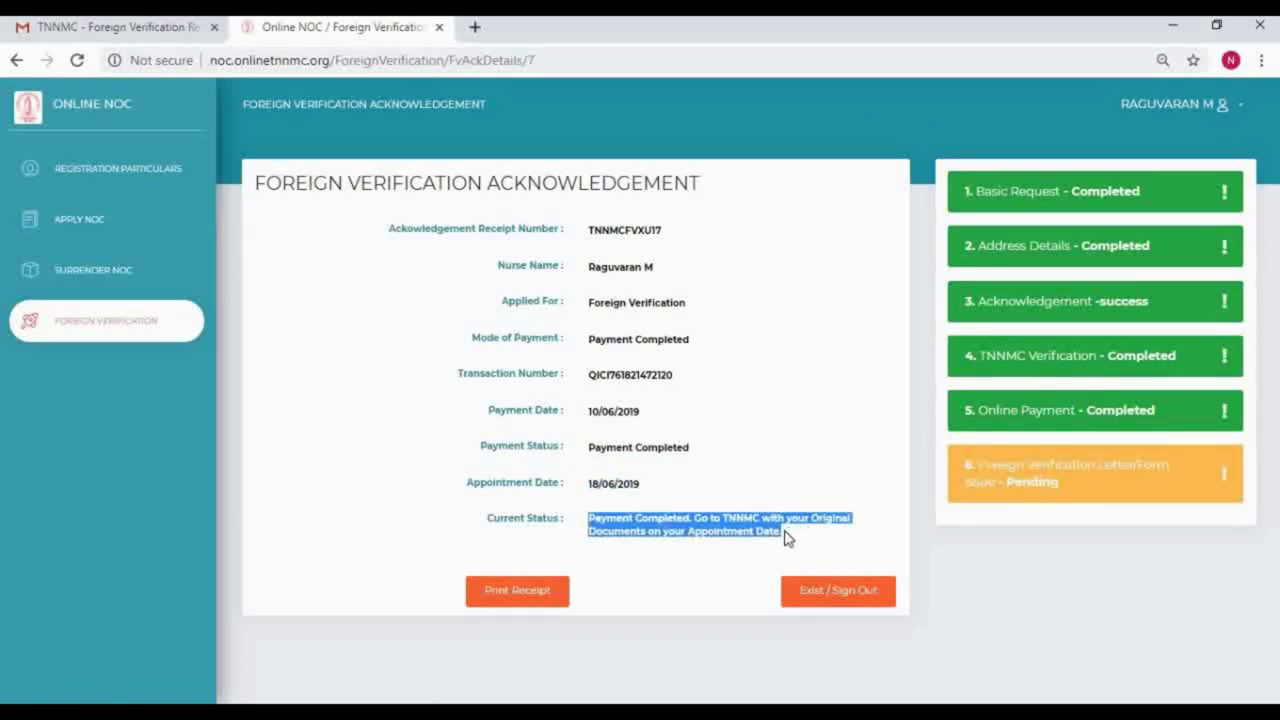
pyautogui.click(782, 543)
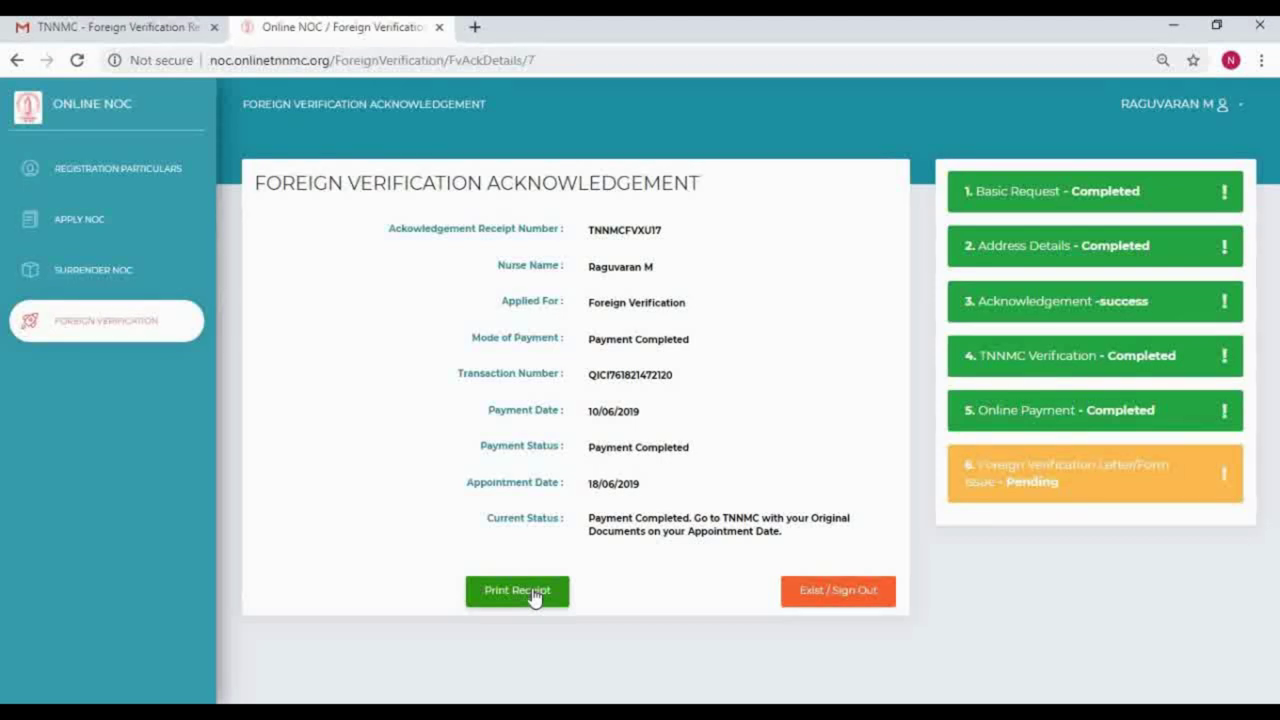
# Step: Open the foreign verification receipt, then log out of the TNNMC account
pyautogui.click(517, 591)
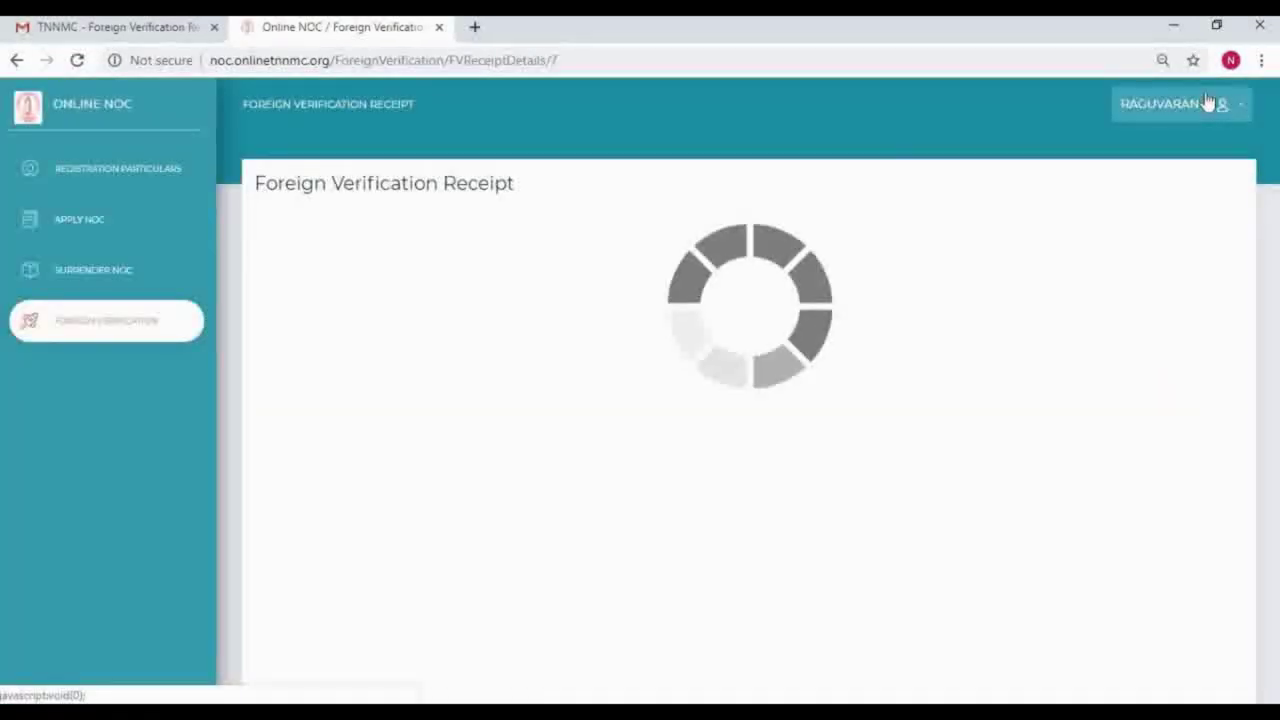
pyautogui.click(1172, 104)
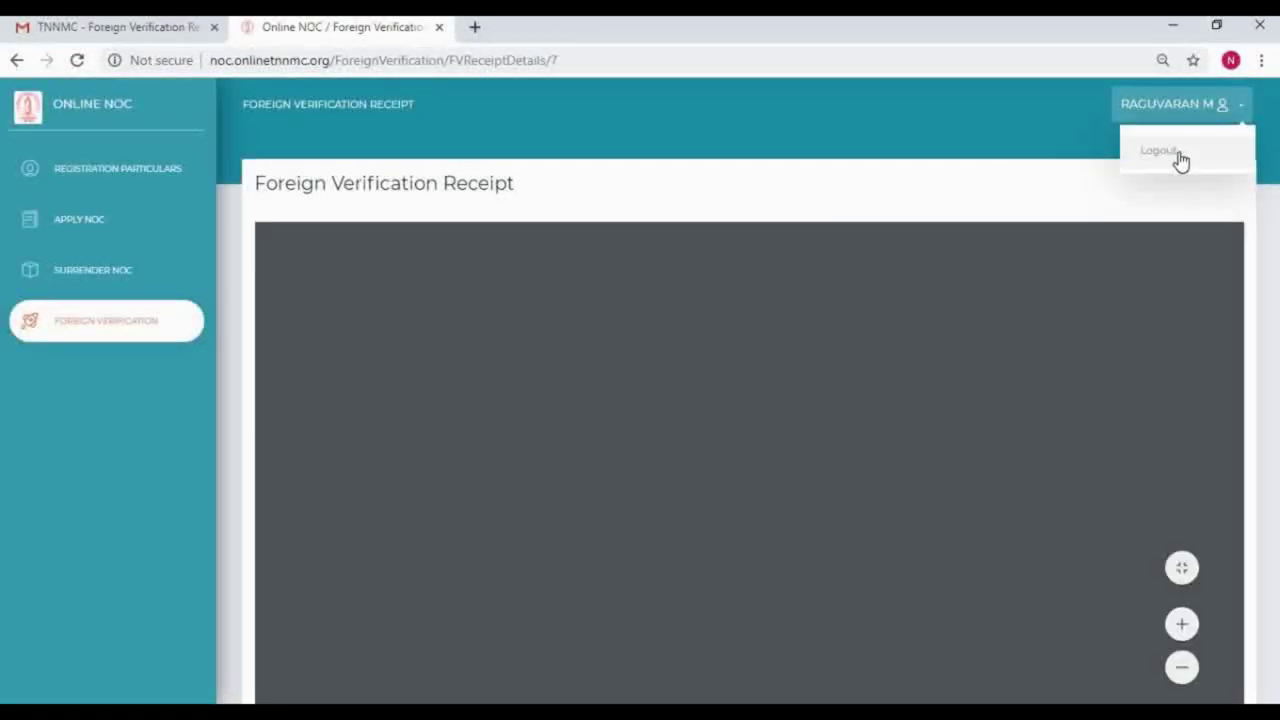
pyautogui.click(1179, 156)
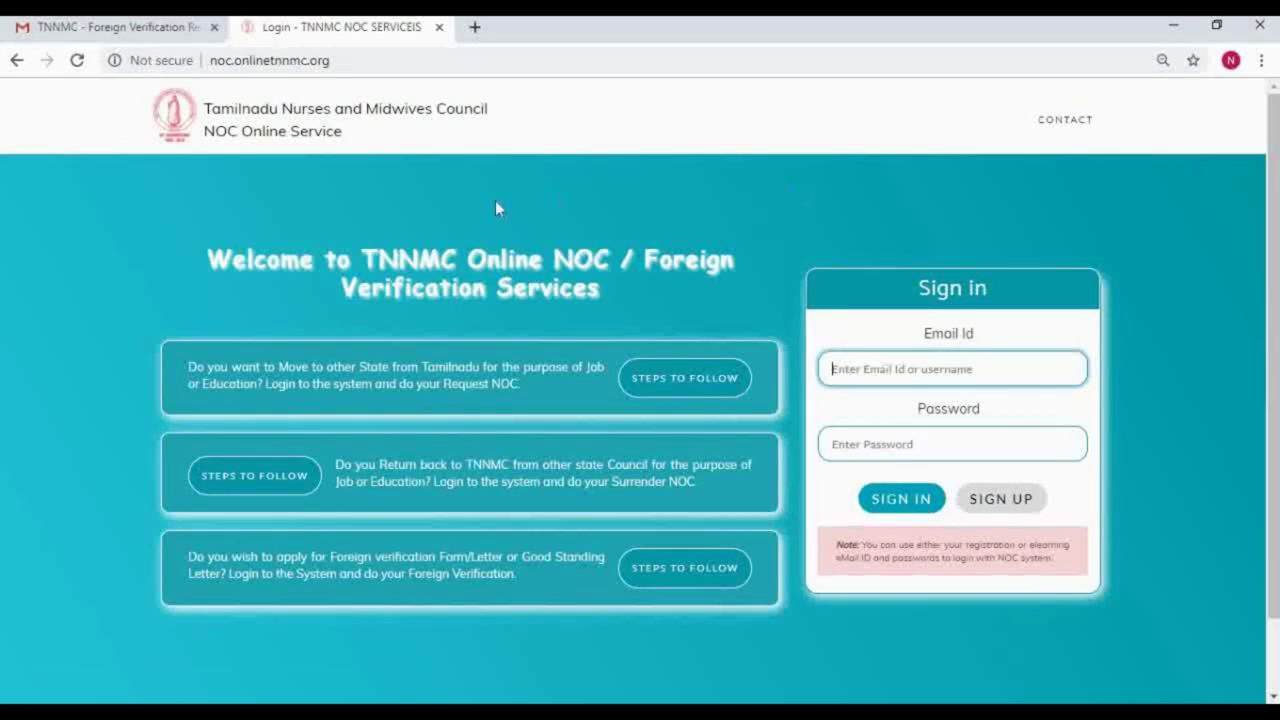
pyautogui.click(113, 30)
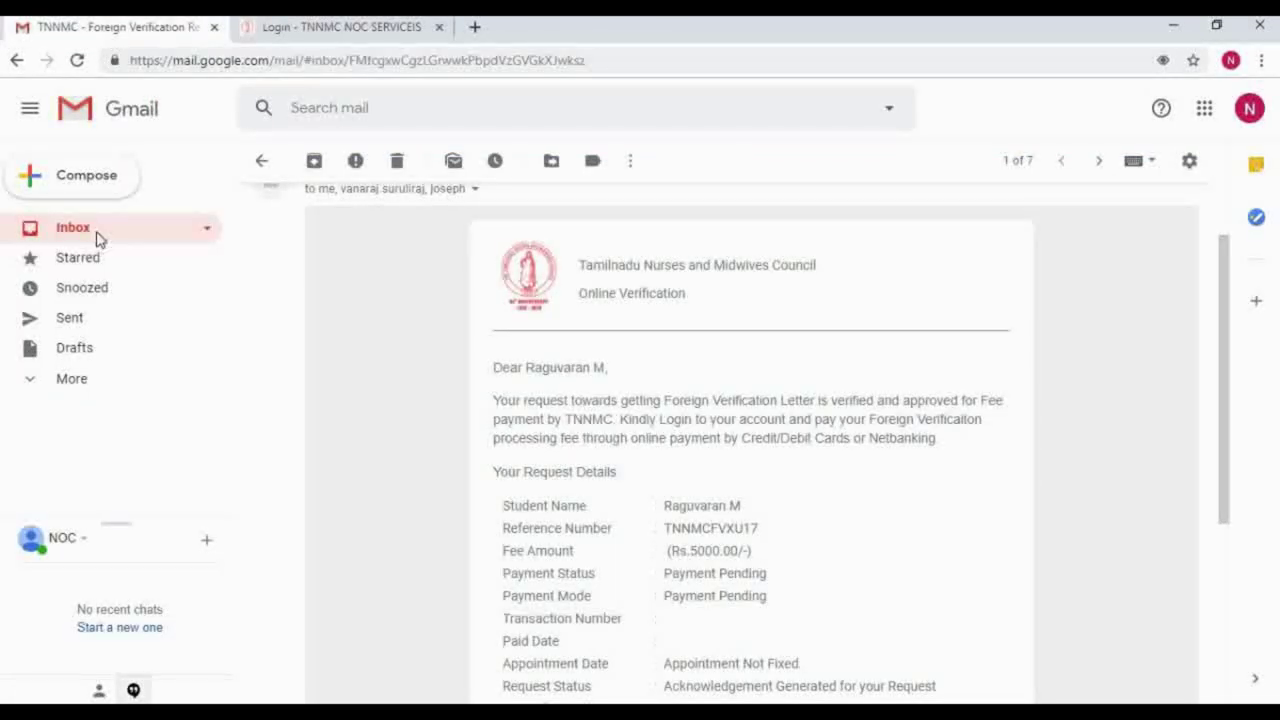
# Step: Open and read the 'Foreign Verification Request Submited' email from the inbox
pyautogui.click(72, 228)
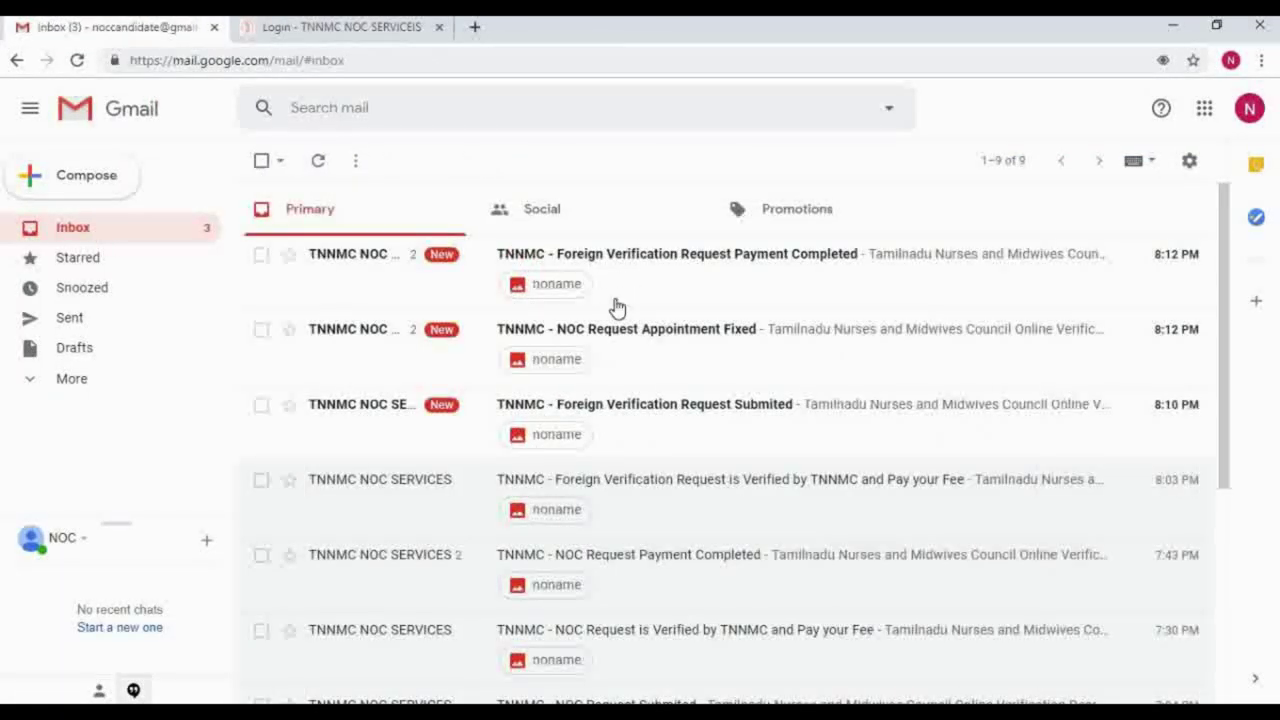
pyautogui.click(697, 410)
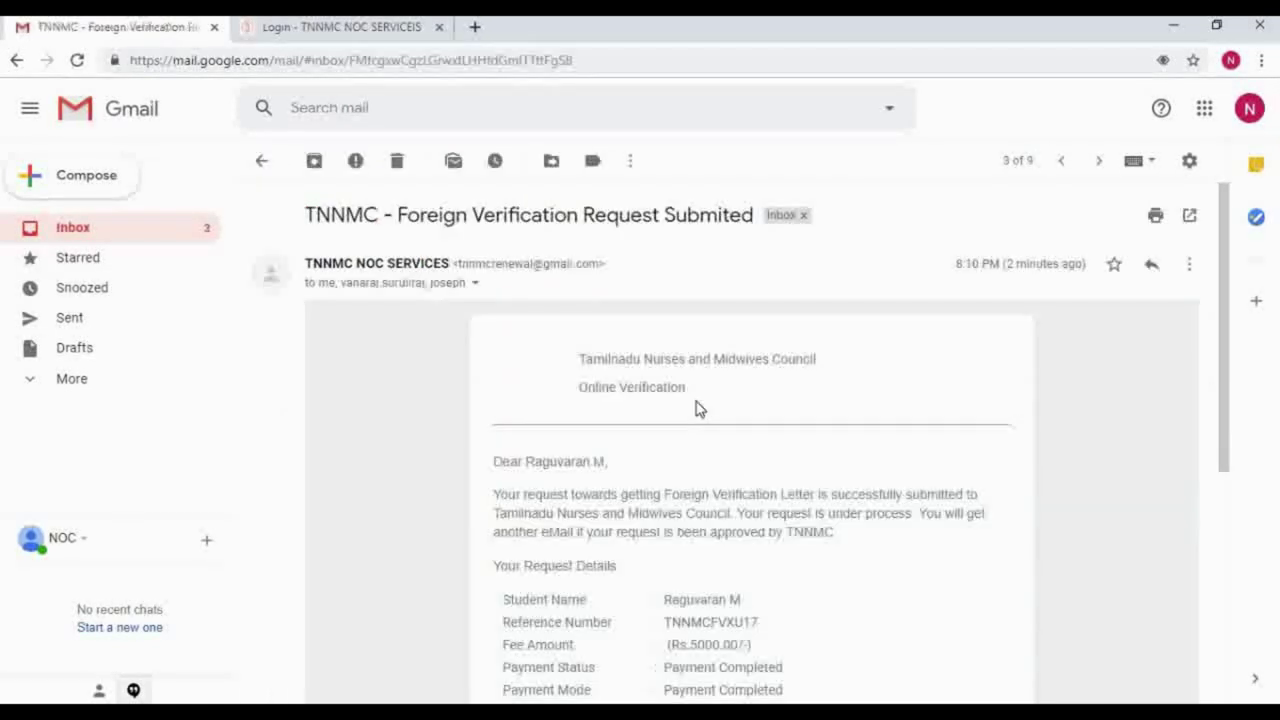
pyautogui.scroll(-2, 780, 569)
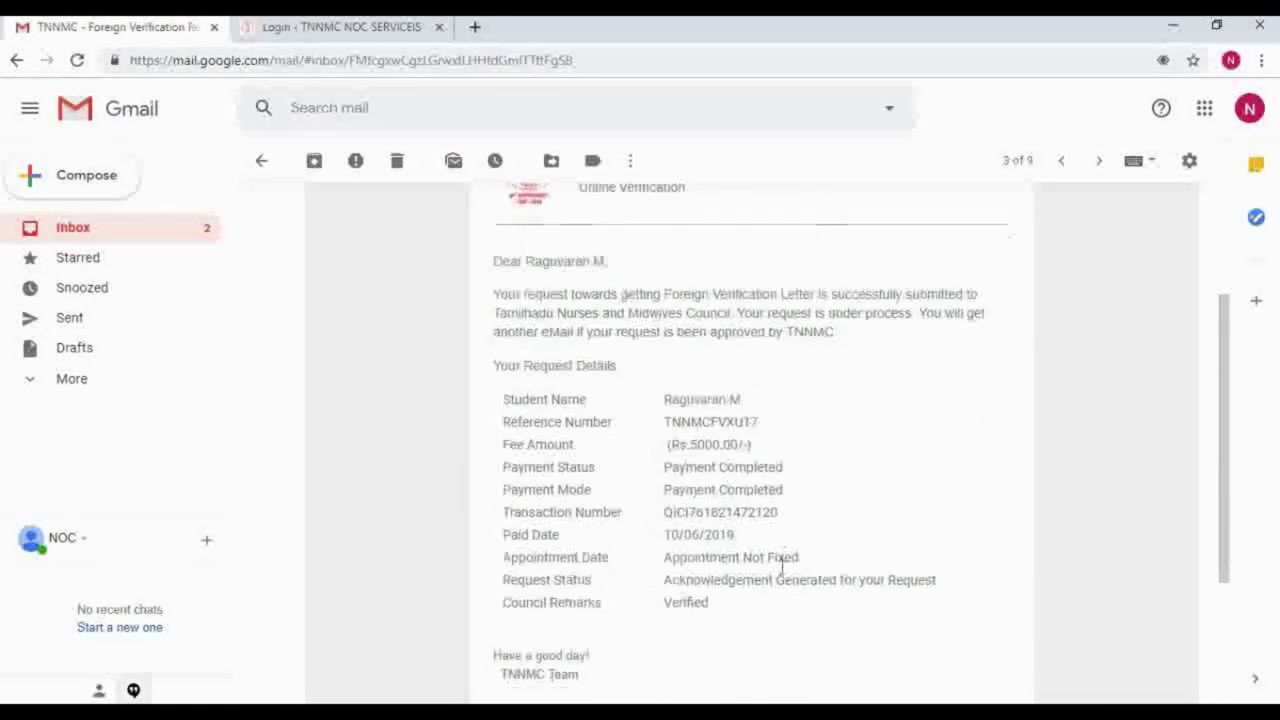
pyautogui.scroll(-2, 780, 569)
pyautogui.scroll(3, 457, 451)
# Step: Open and read the 'Payment Completed' email confirming Rs.5000.00, then return to the inbox
pyautogui.click(89, 238)
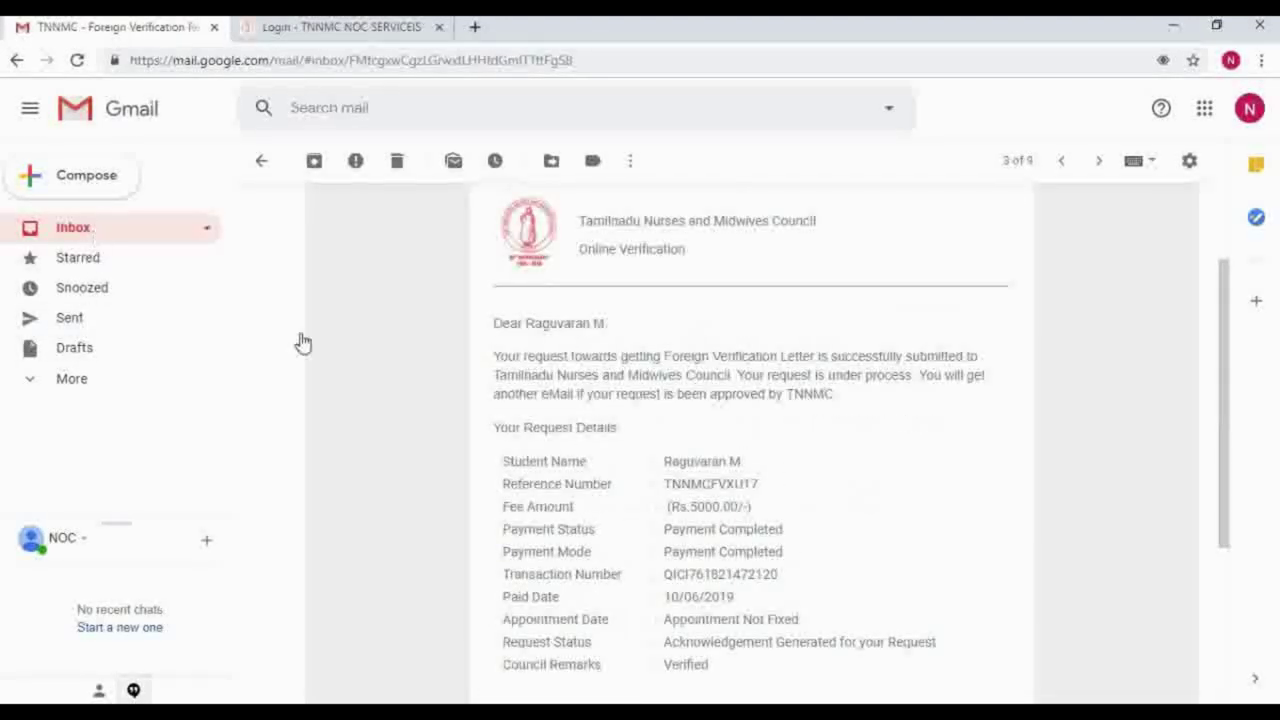
pyautogui.click(709, 260)
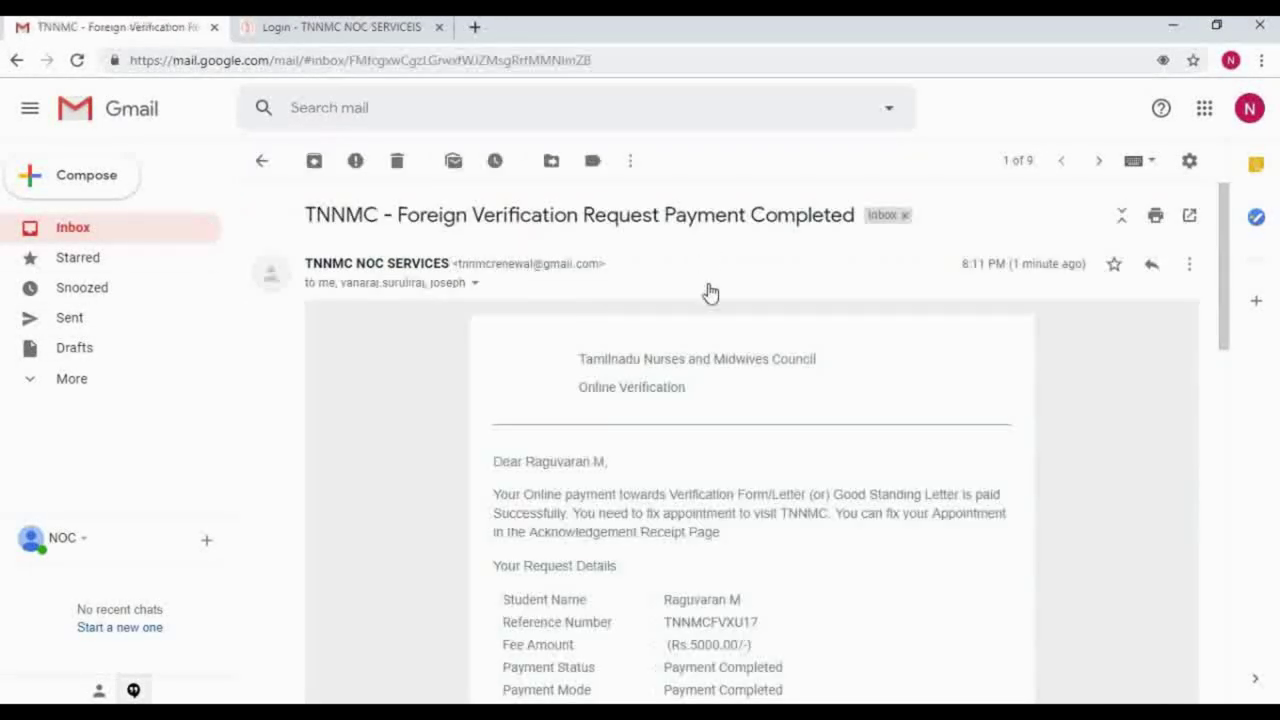
pyautogui.scroll(-2, 737, 551)
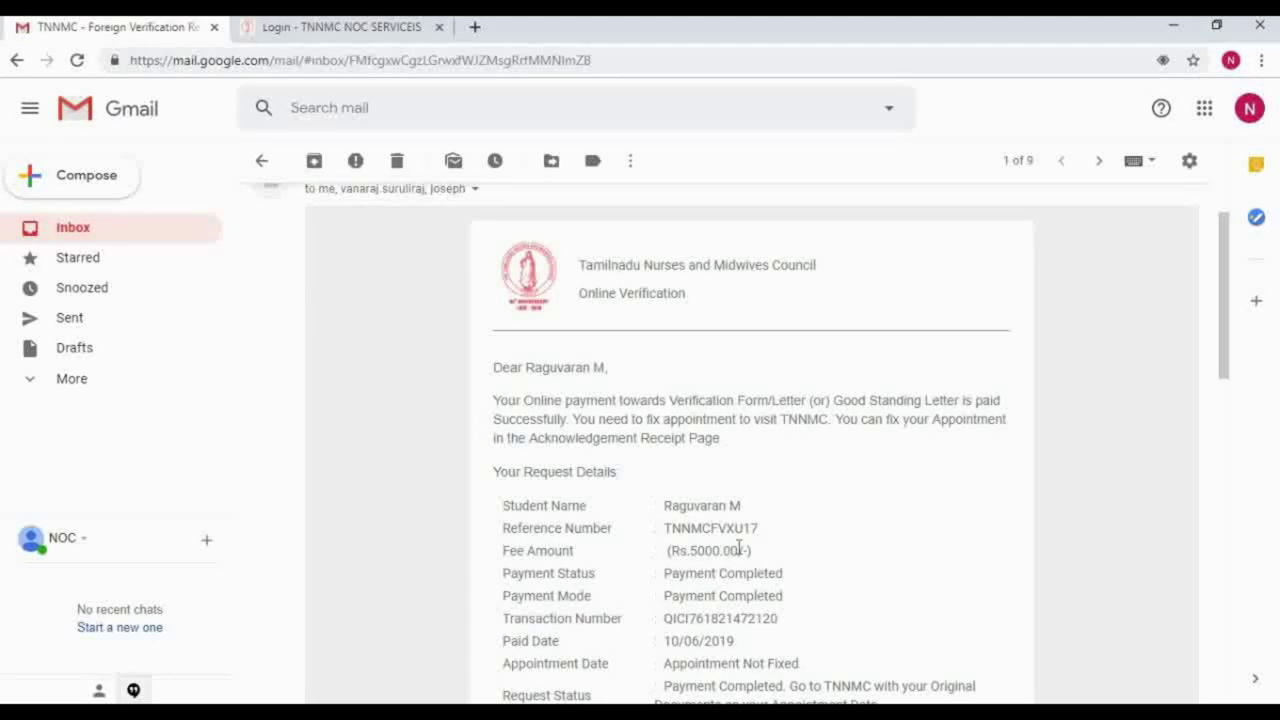
pyautogui.scroll(-2, 739, 549)
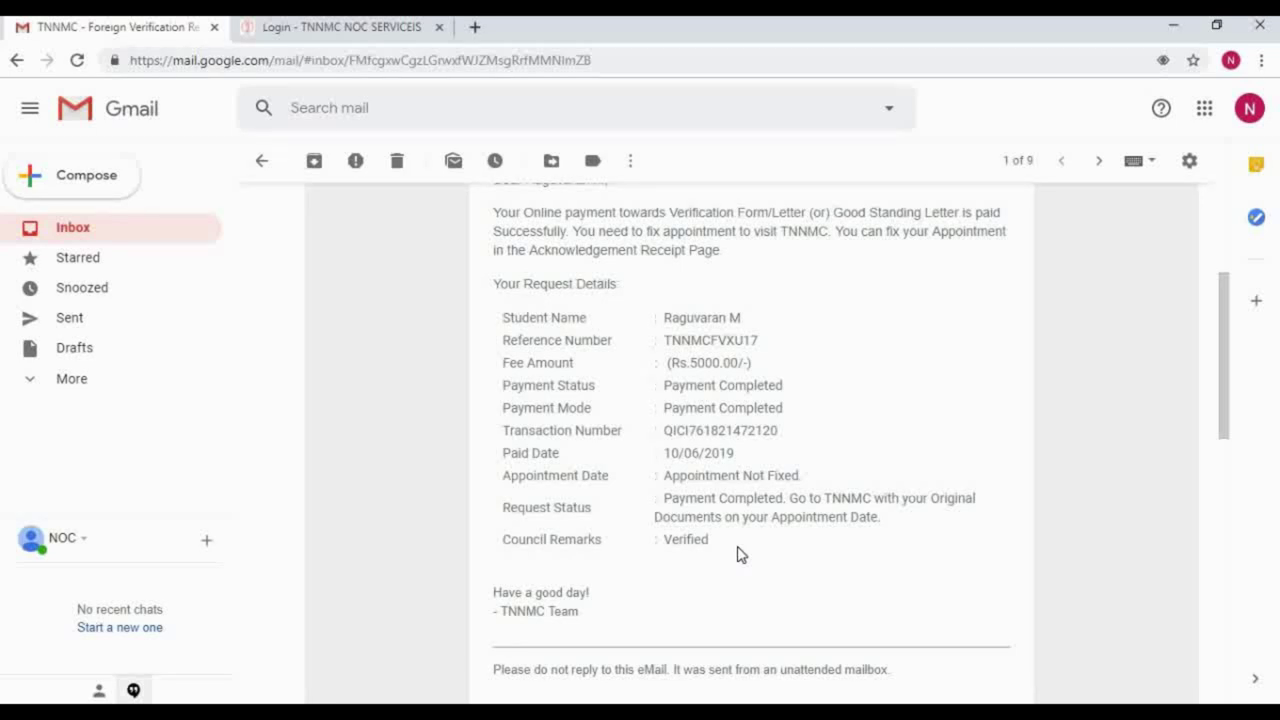
pyautogui.scroll(3, 741, 553)
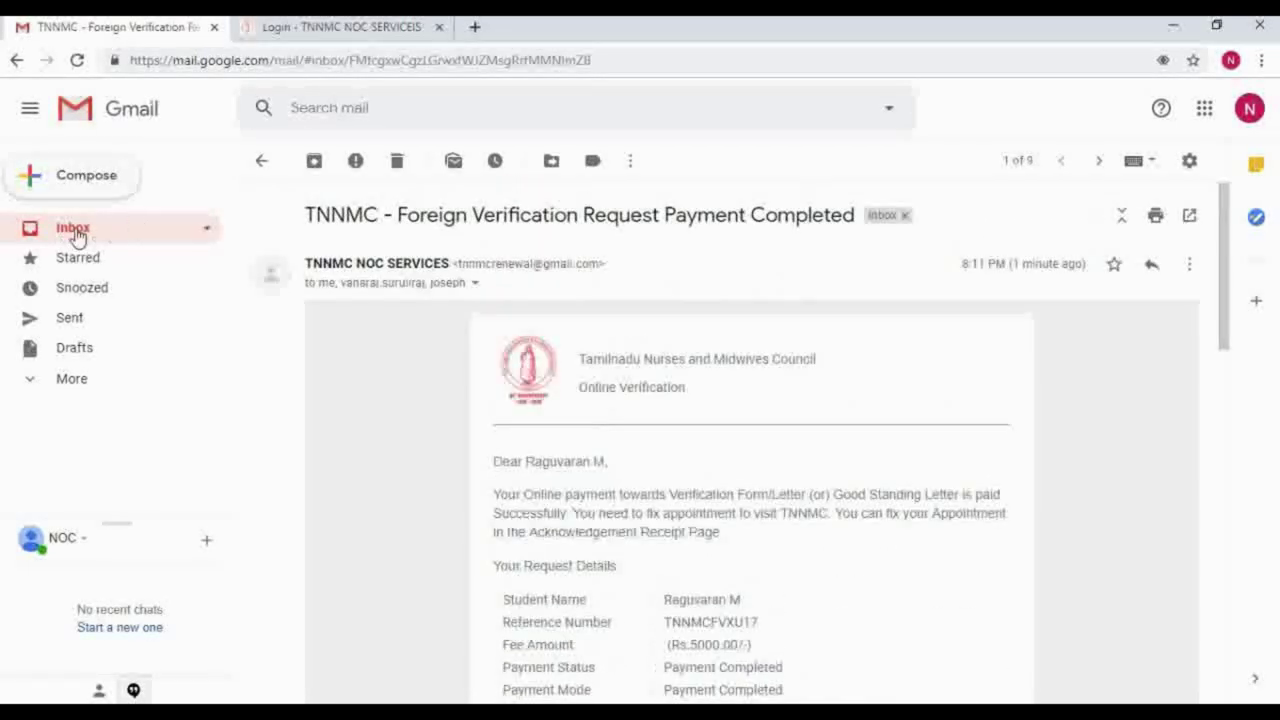
pyautogui.click(77, 230)
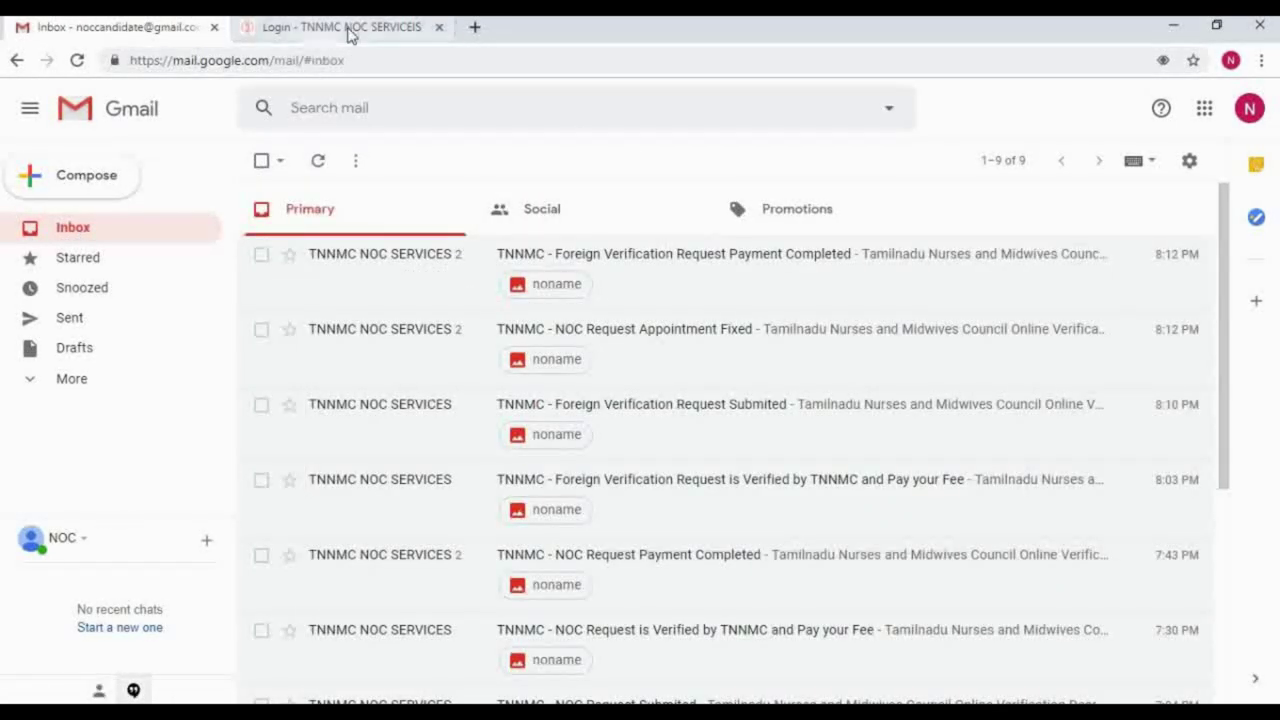
# Step: Back on the TNNMC tab, sign in with the suggested account email and password
pyautogui.click(348, 30)
pyautogui.click(934, 376)
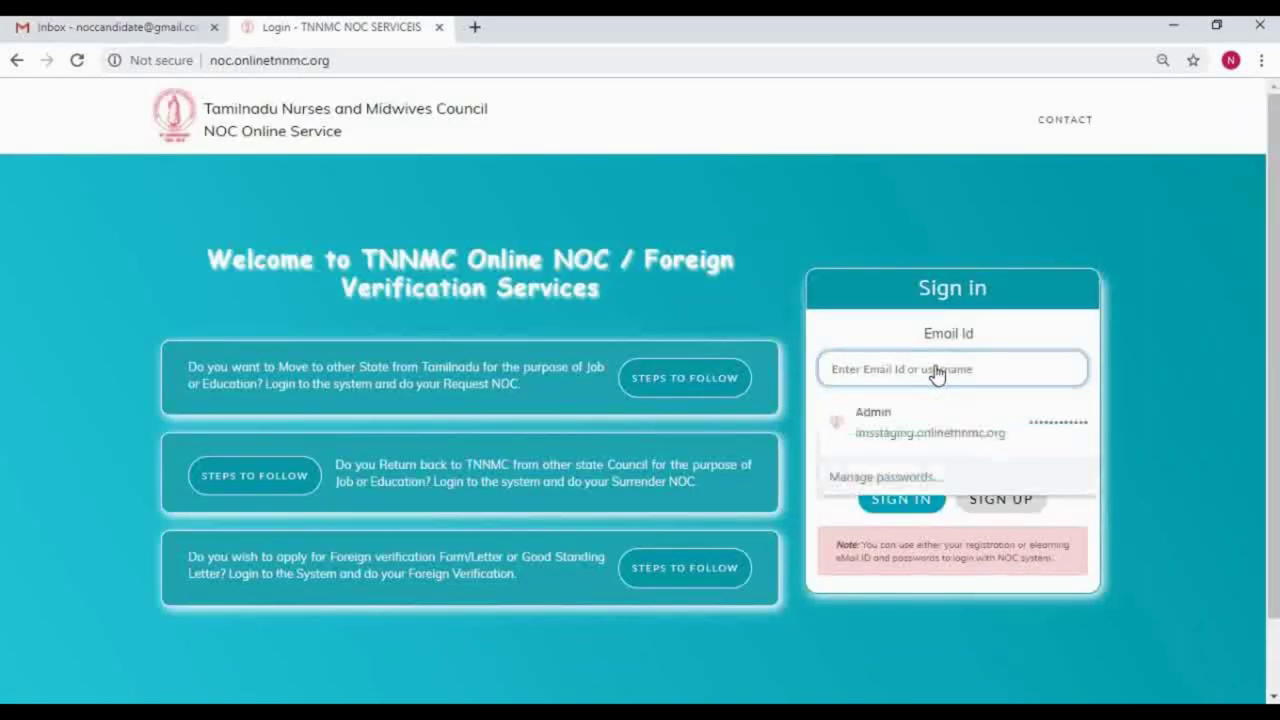
pyautogui.write('noc')
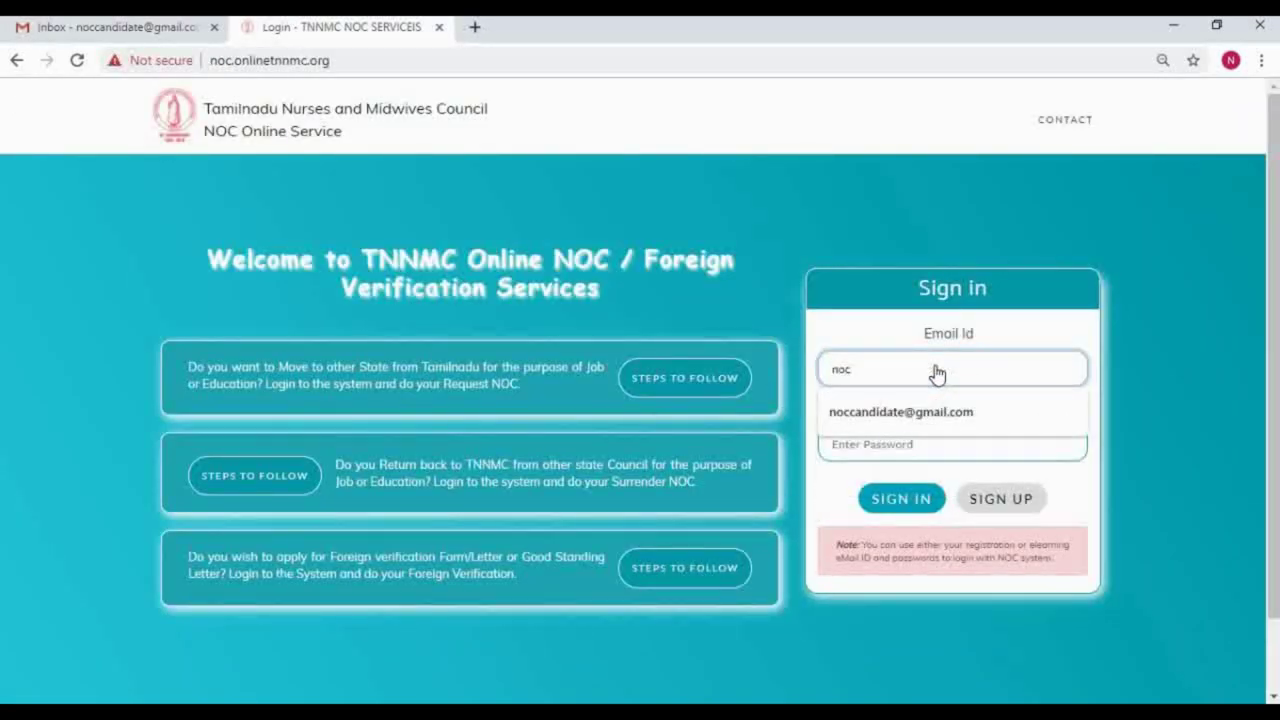
pyautogui.press('Down')
pyautogui.press('Tab')
pyautogui.write('••')
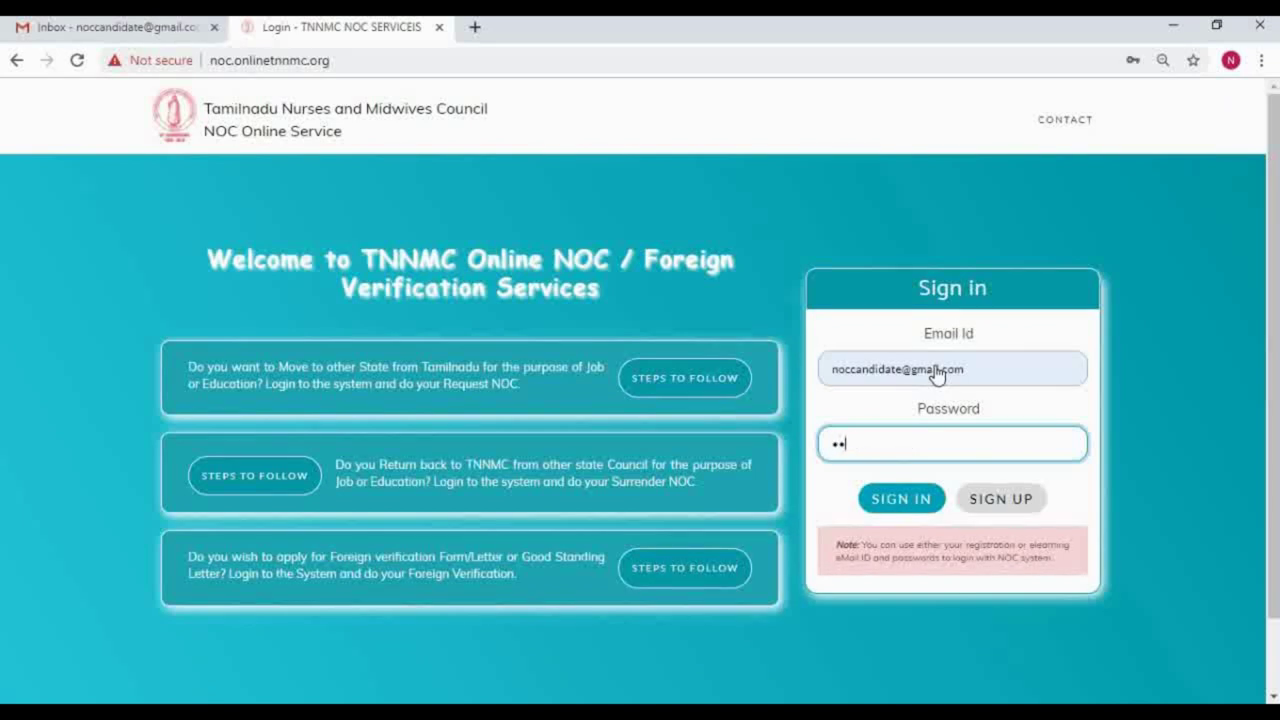
pyautogui.write('••••')
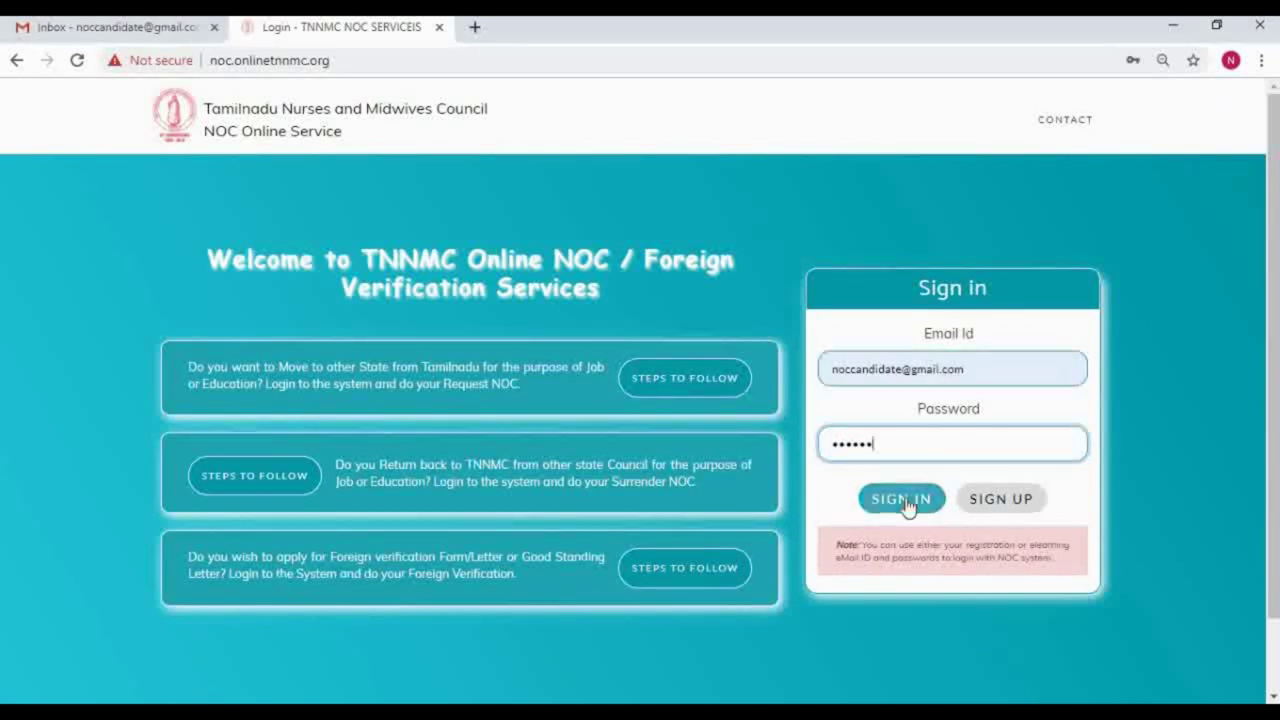
pyautogui.click(903, 500)
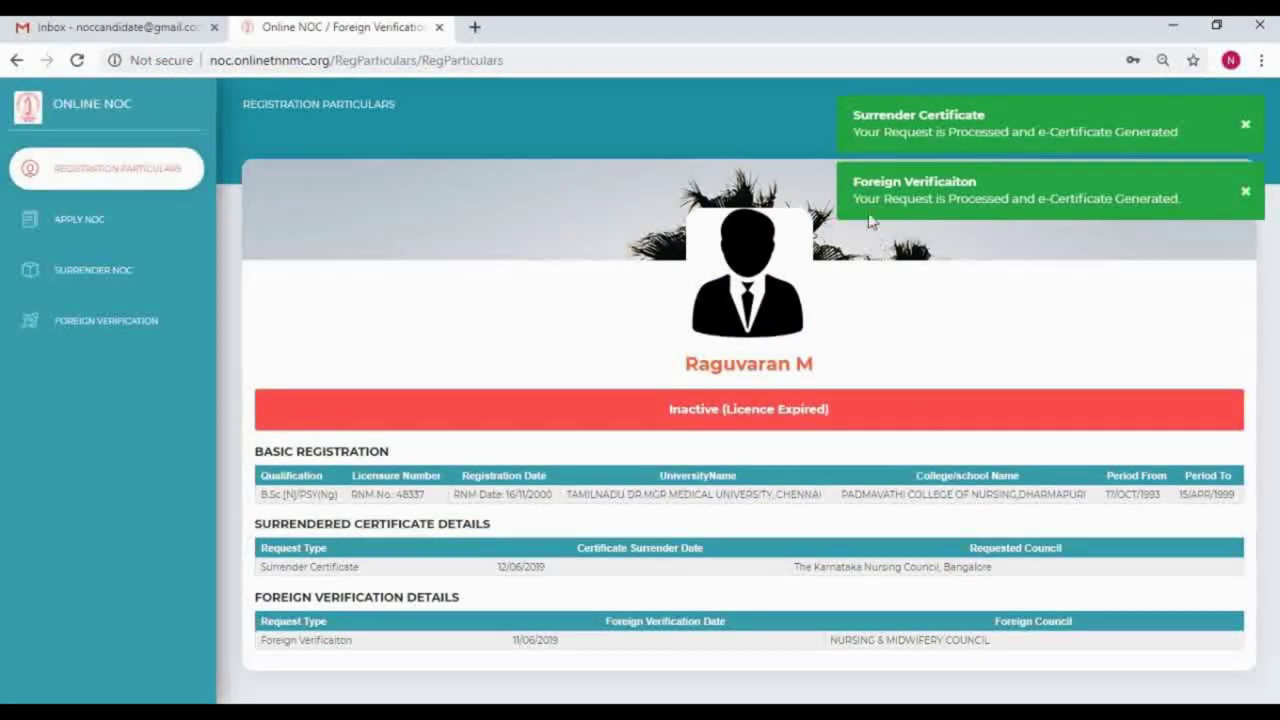
# Step: Review the e-certificate generated message, request type, Foreign Council and surrendered certificate details
pyautogui.moveTo(853, 198); pyautogui.dragTo(1200, 199)
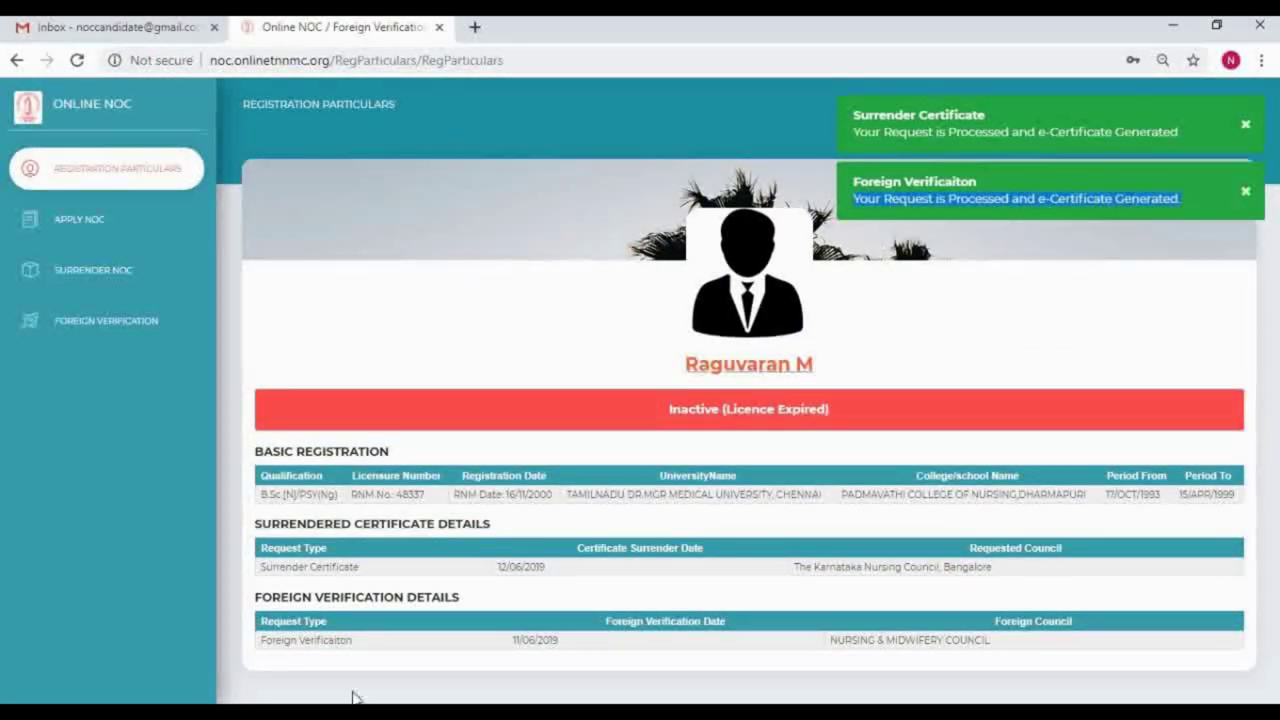
pyautogui.click(307, 667)
pyautogui.tripleClick(350, 640)
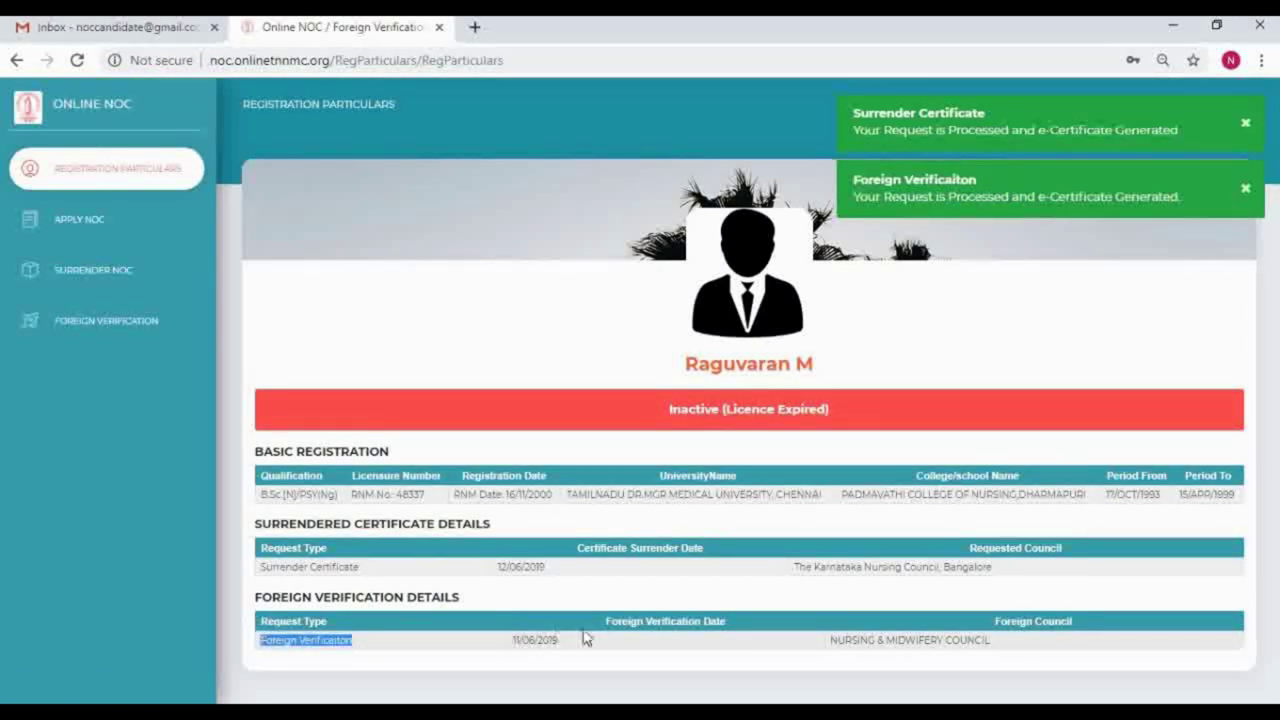
pyautogui.tripleClick(1033, 621)
pyautogui.moveTo(261, 566); pyautogui.dragTo(1000, 575)
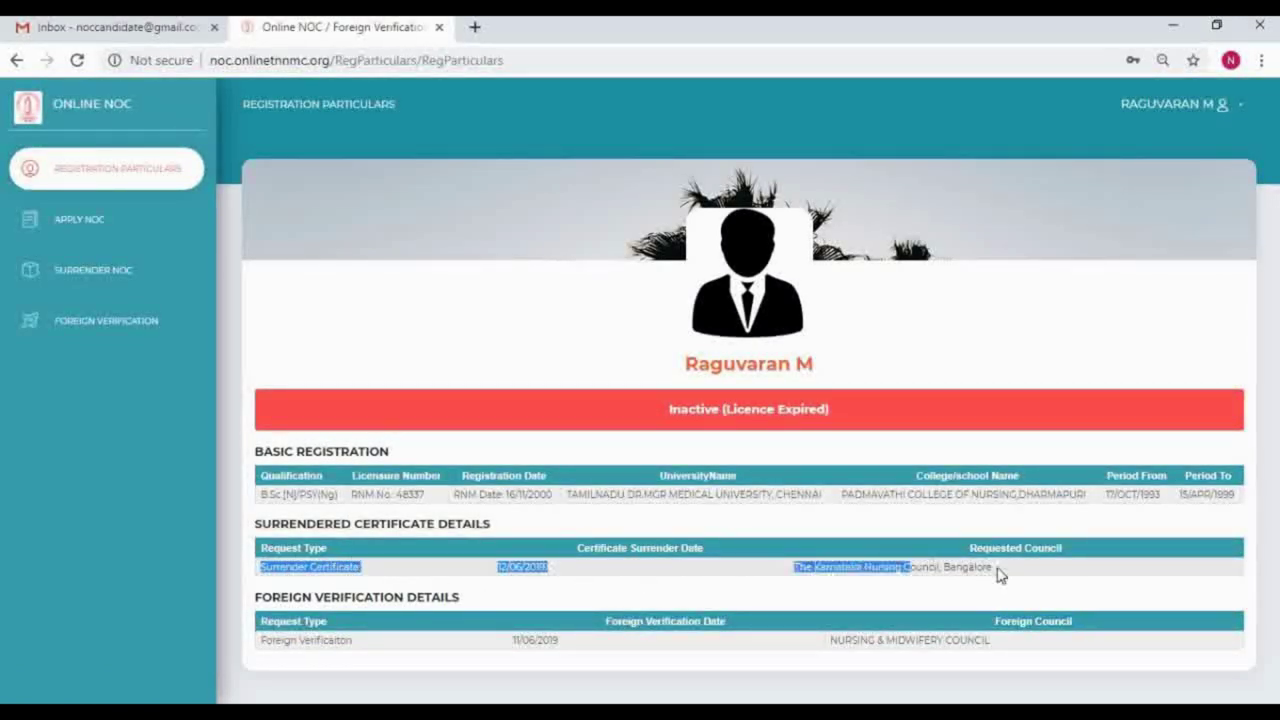
# Step: Reopen the Foreign Verification acknowledgement from the history, then log out
pyautogui.click(80, 321)
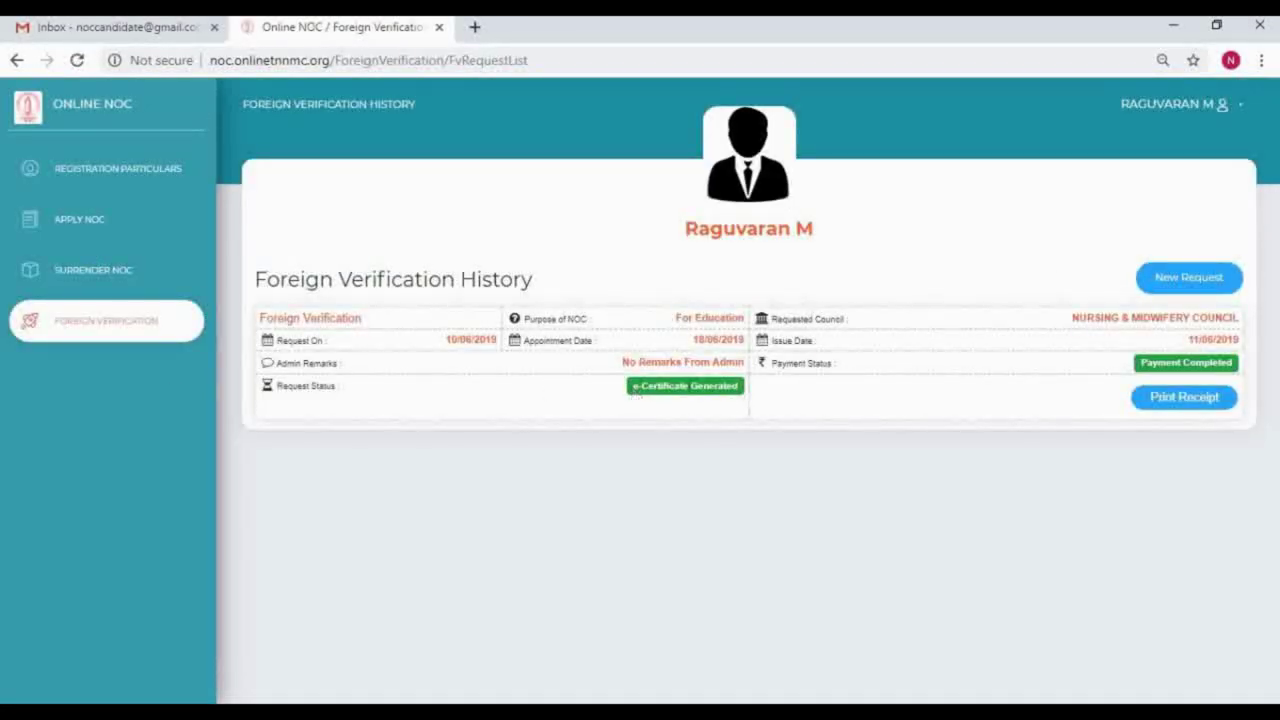
pyautogui.click(1198, 409)
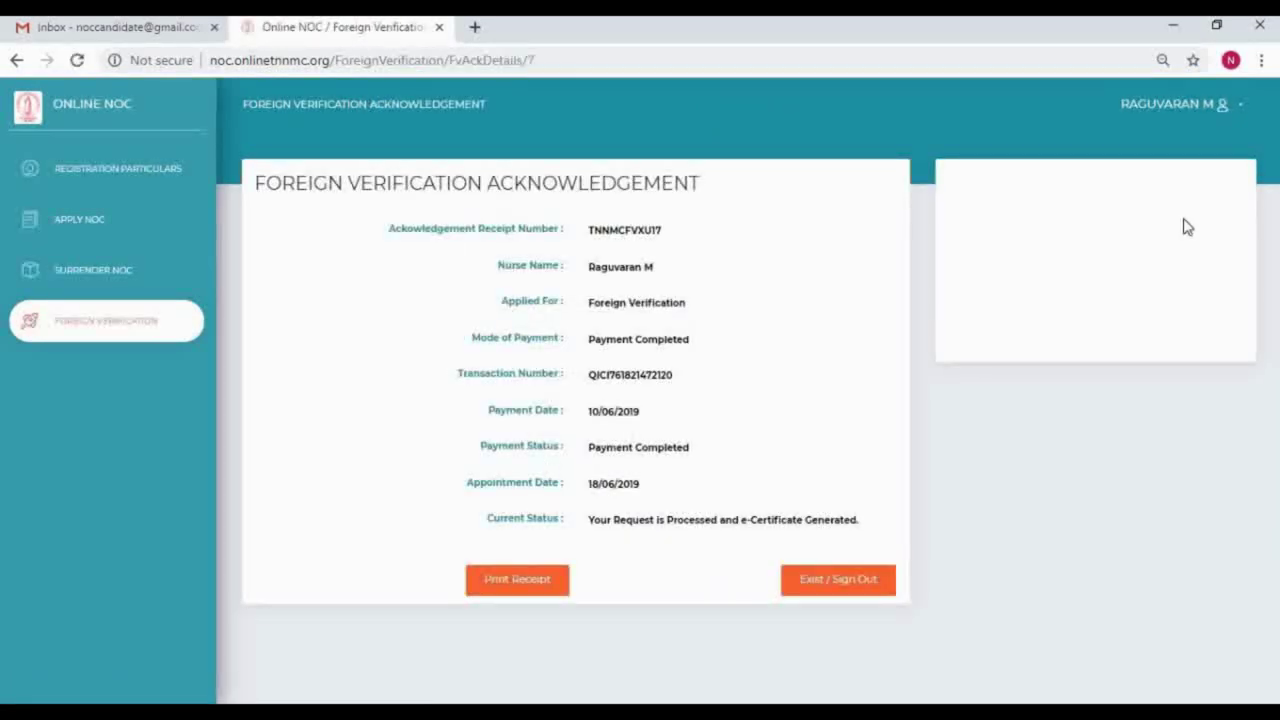
pyautogui.click(1203, 104)
pyautogui.click(1175, 160)
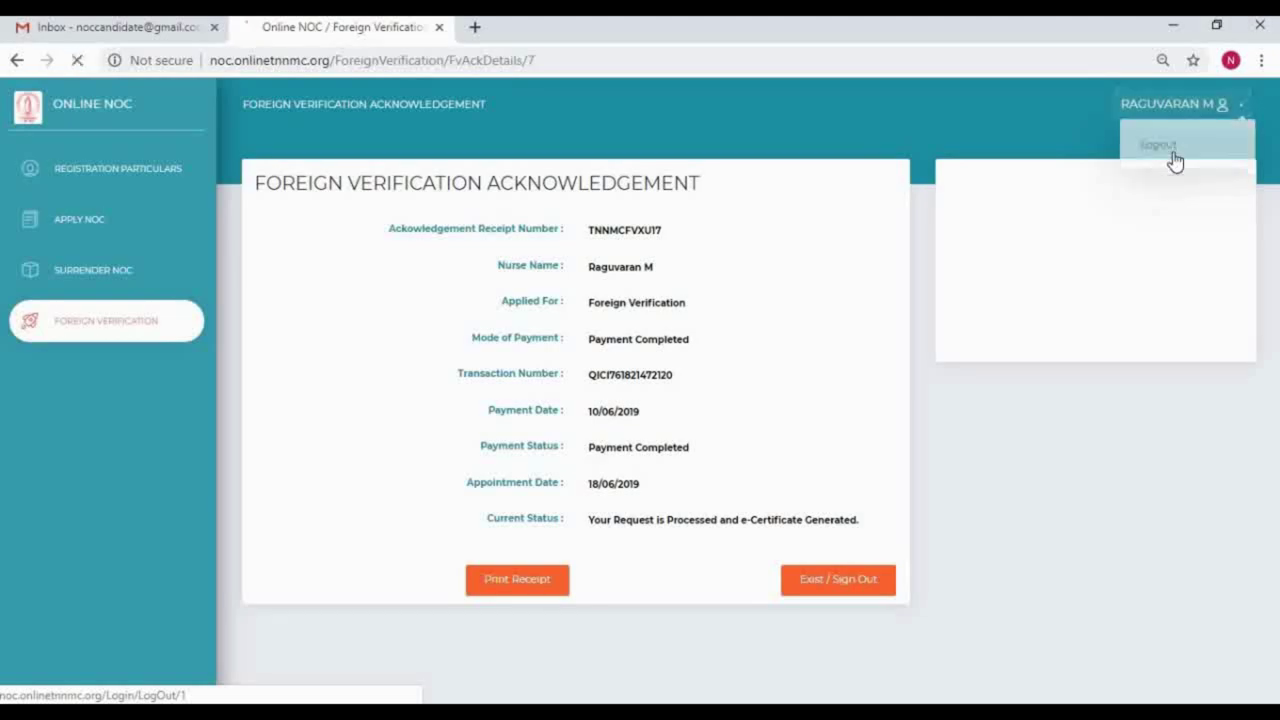